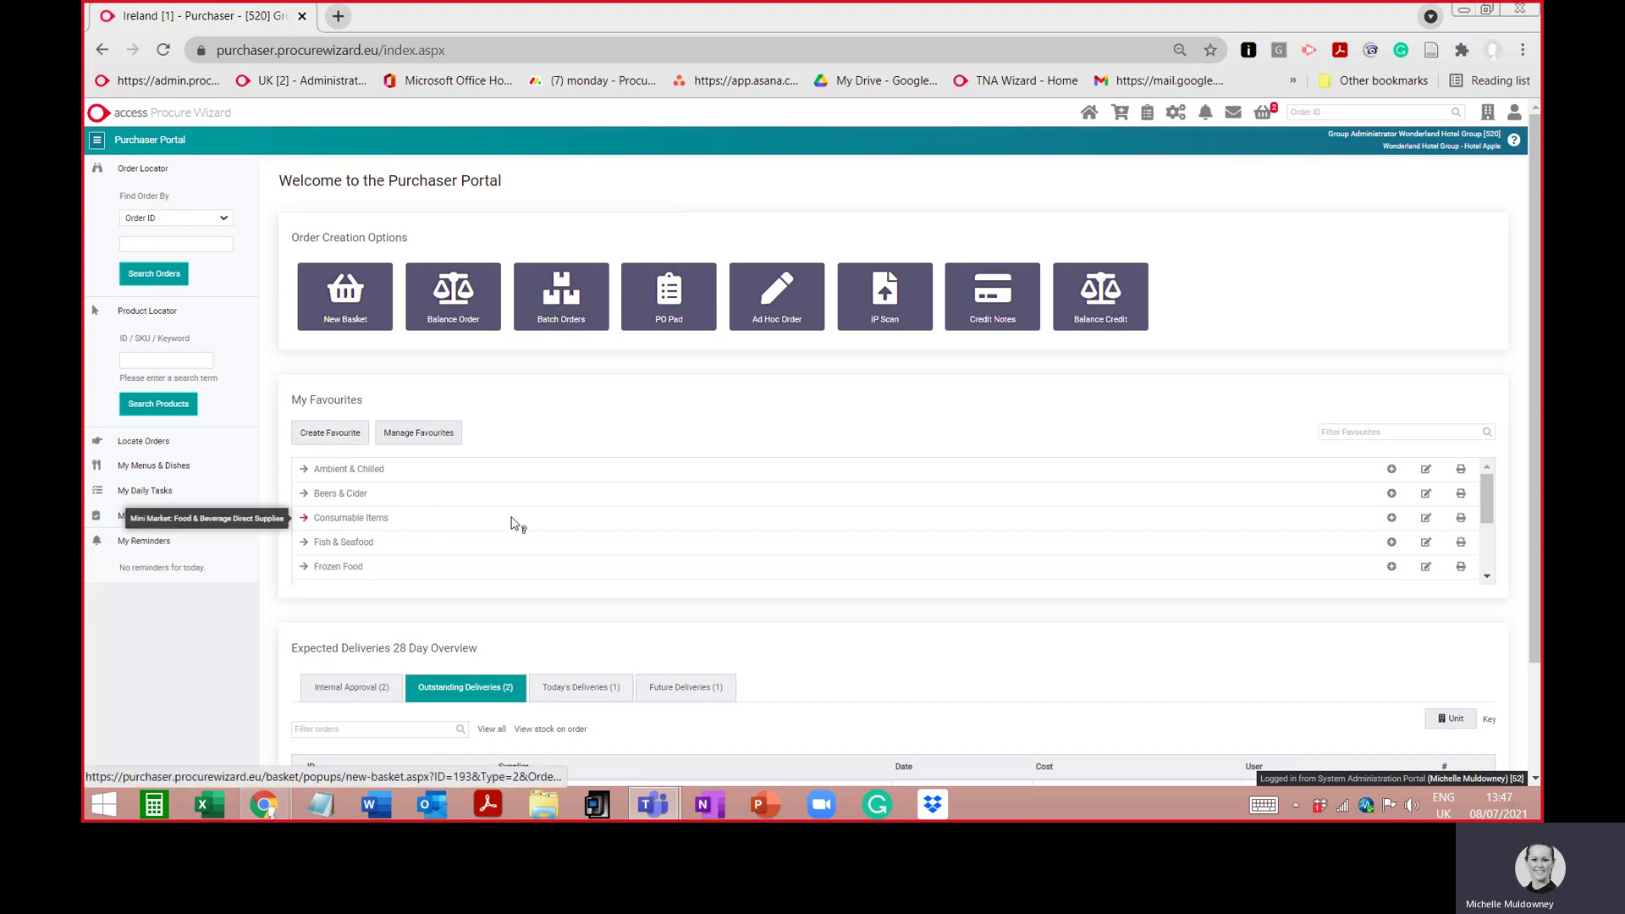
# Step: Start creating a new favourites list and enter Test as its display name
pyautogui.moveTo(1485, 504)
pyautogui.mouseDown()
pyautogui.moveTo(1470, 570)
pyautogui.moveTo(1482, 474)
pyautogui.mouseUp()
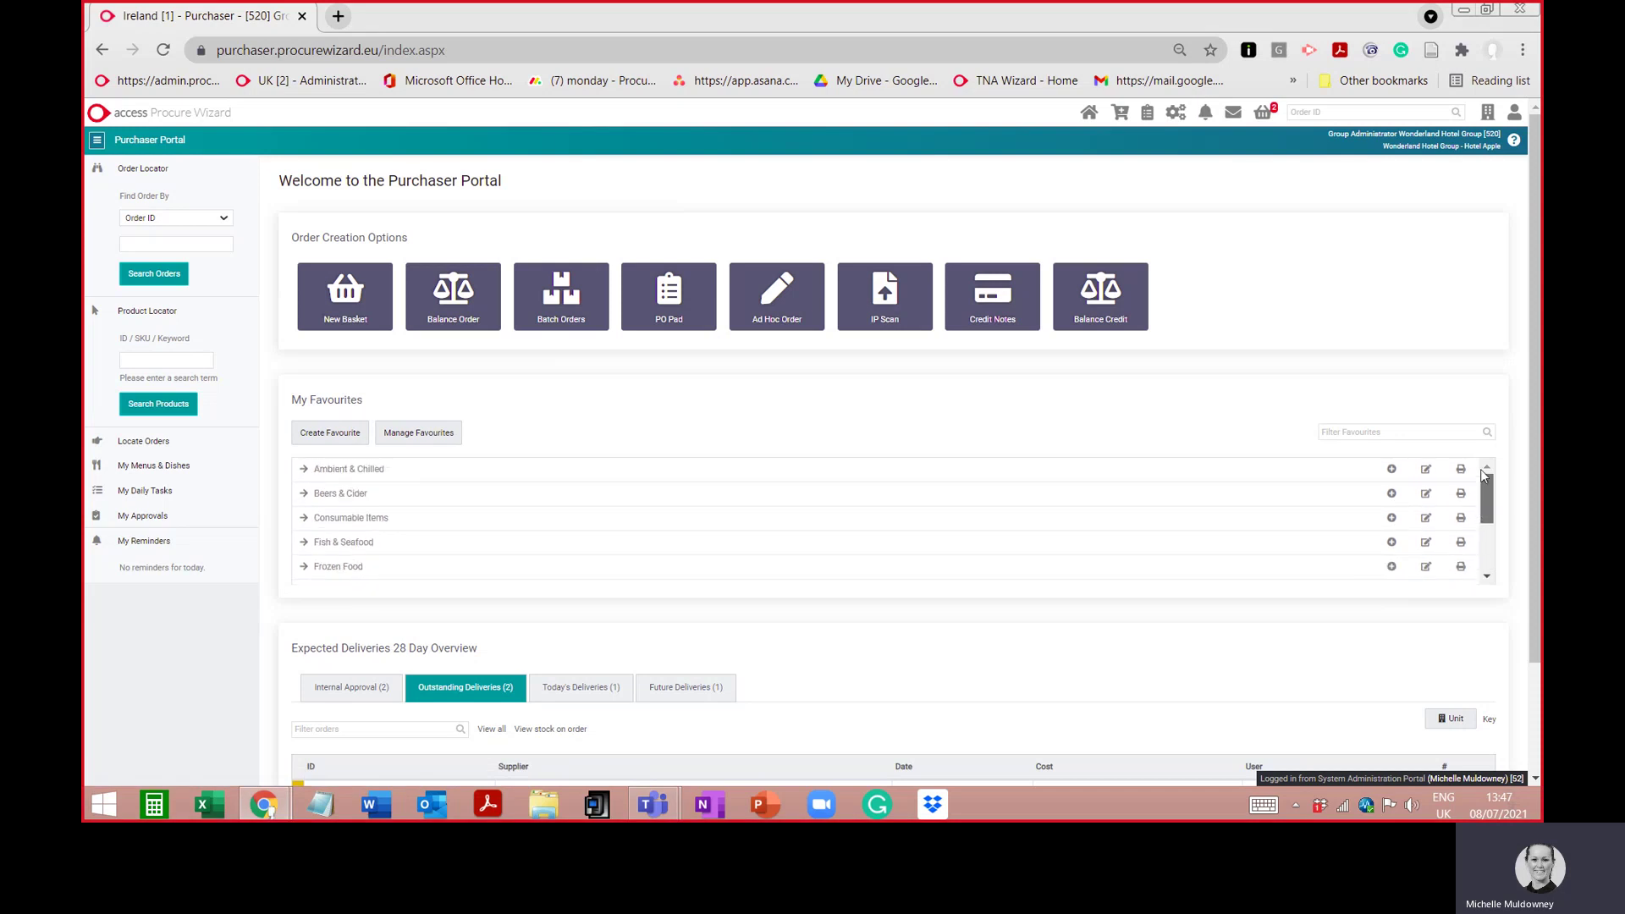
pyautogui.click(330, 433)
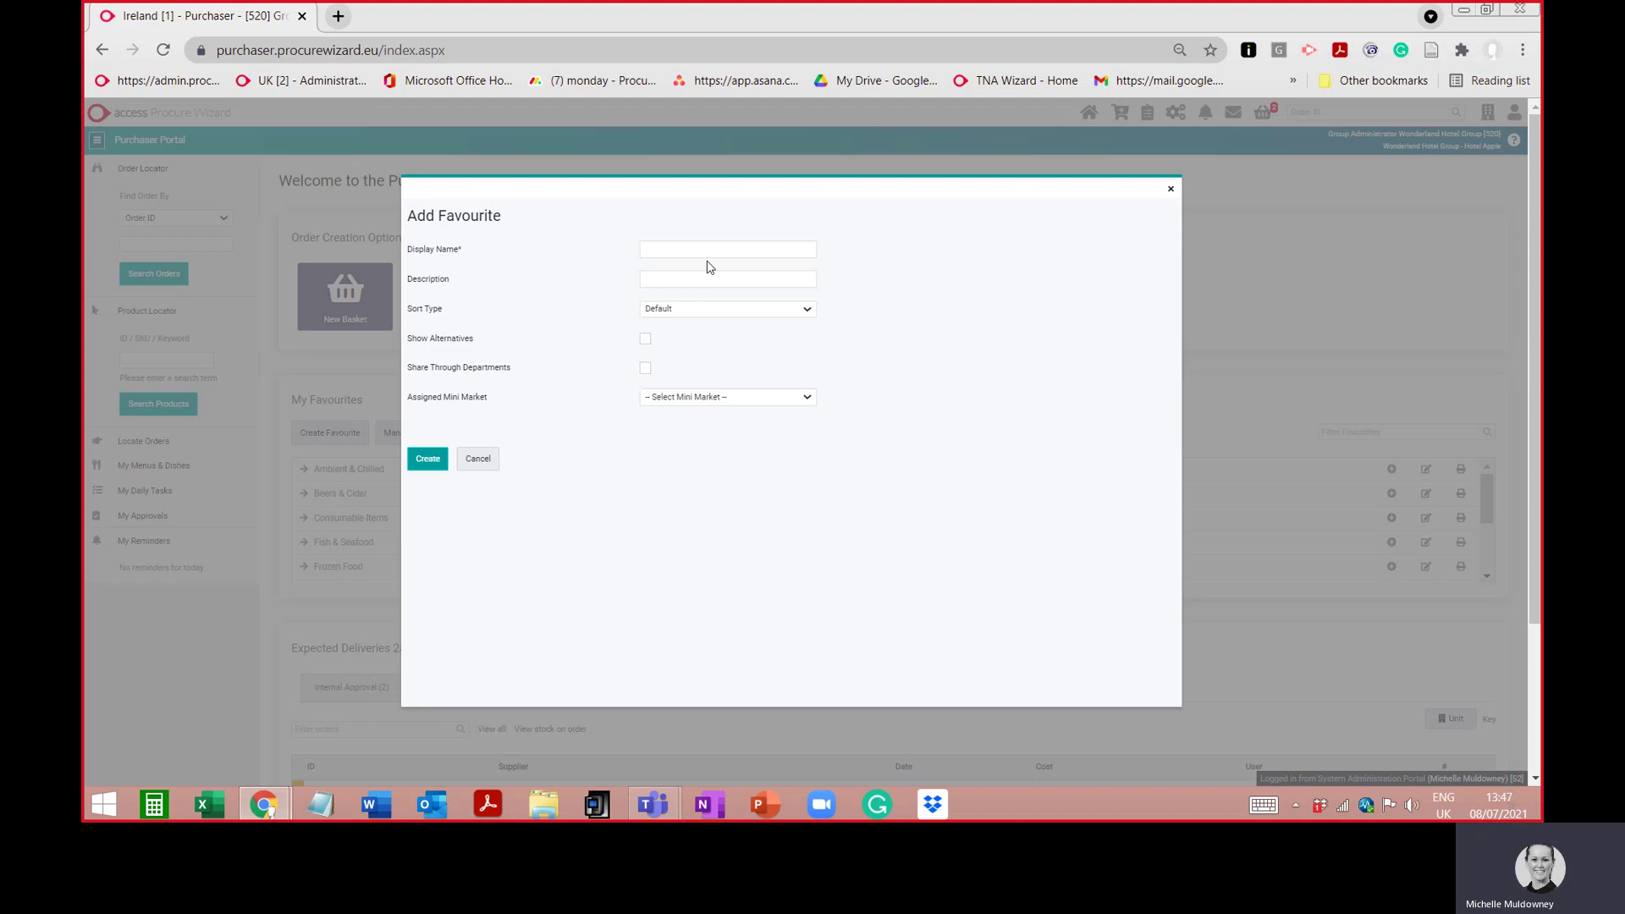
pyautogui.click(650, 252)
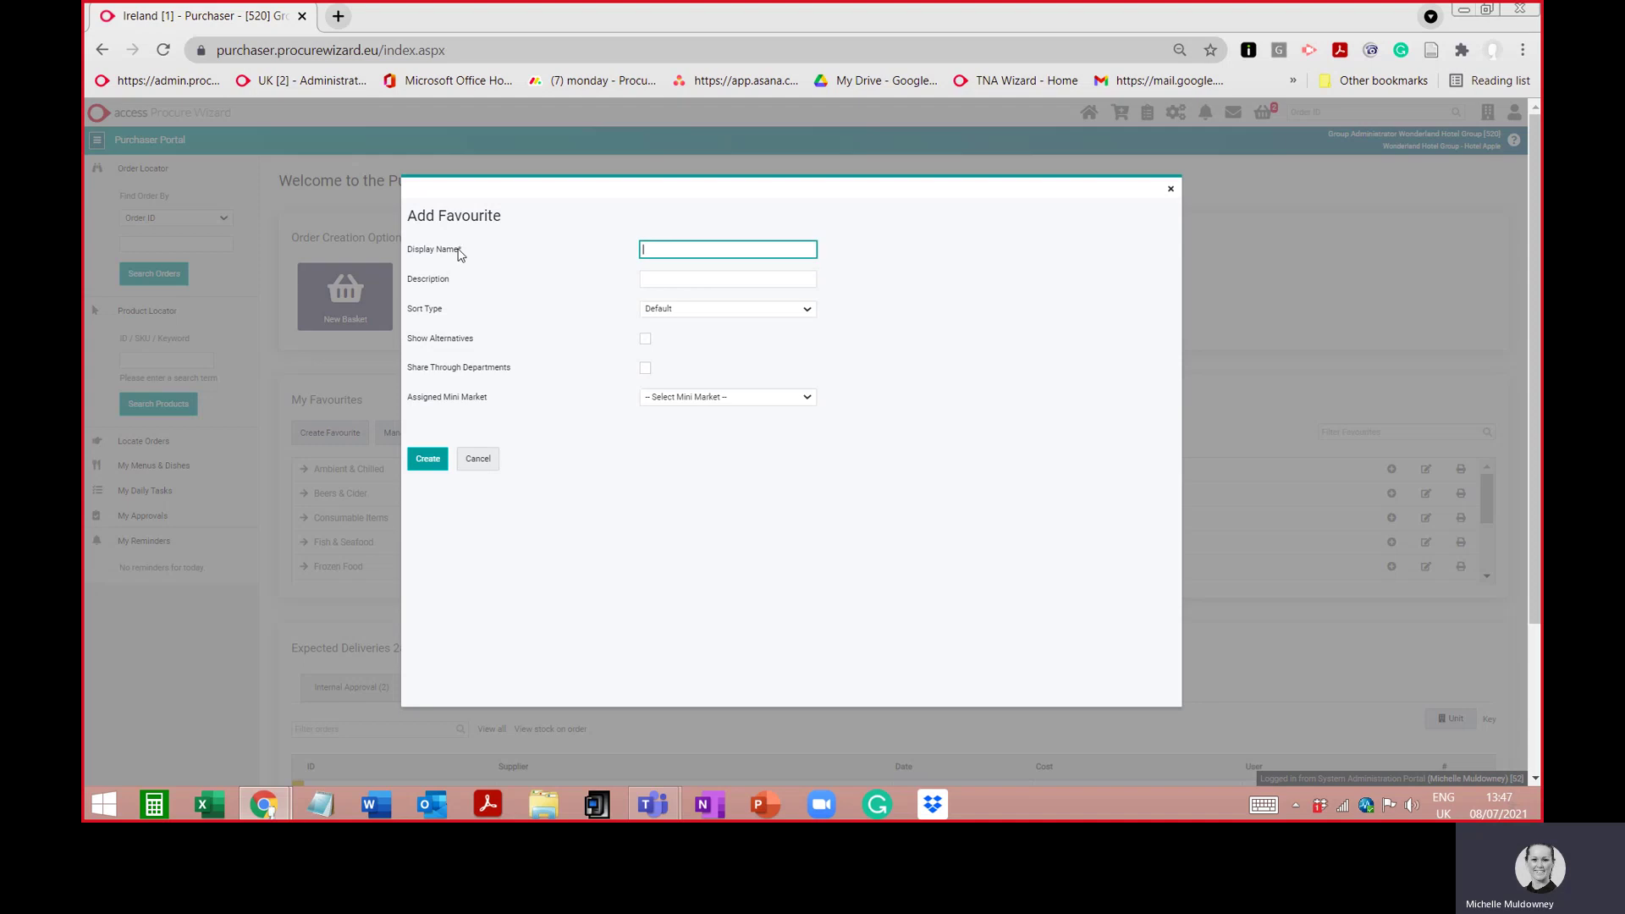
pyautogui.click(1523, 51)
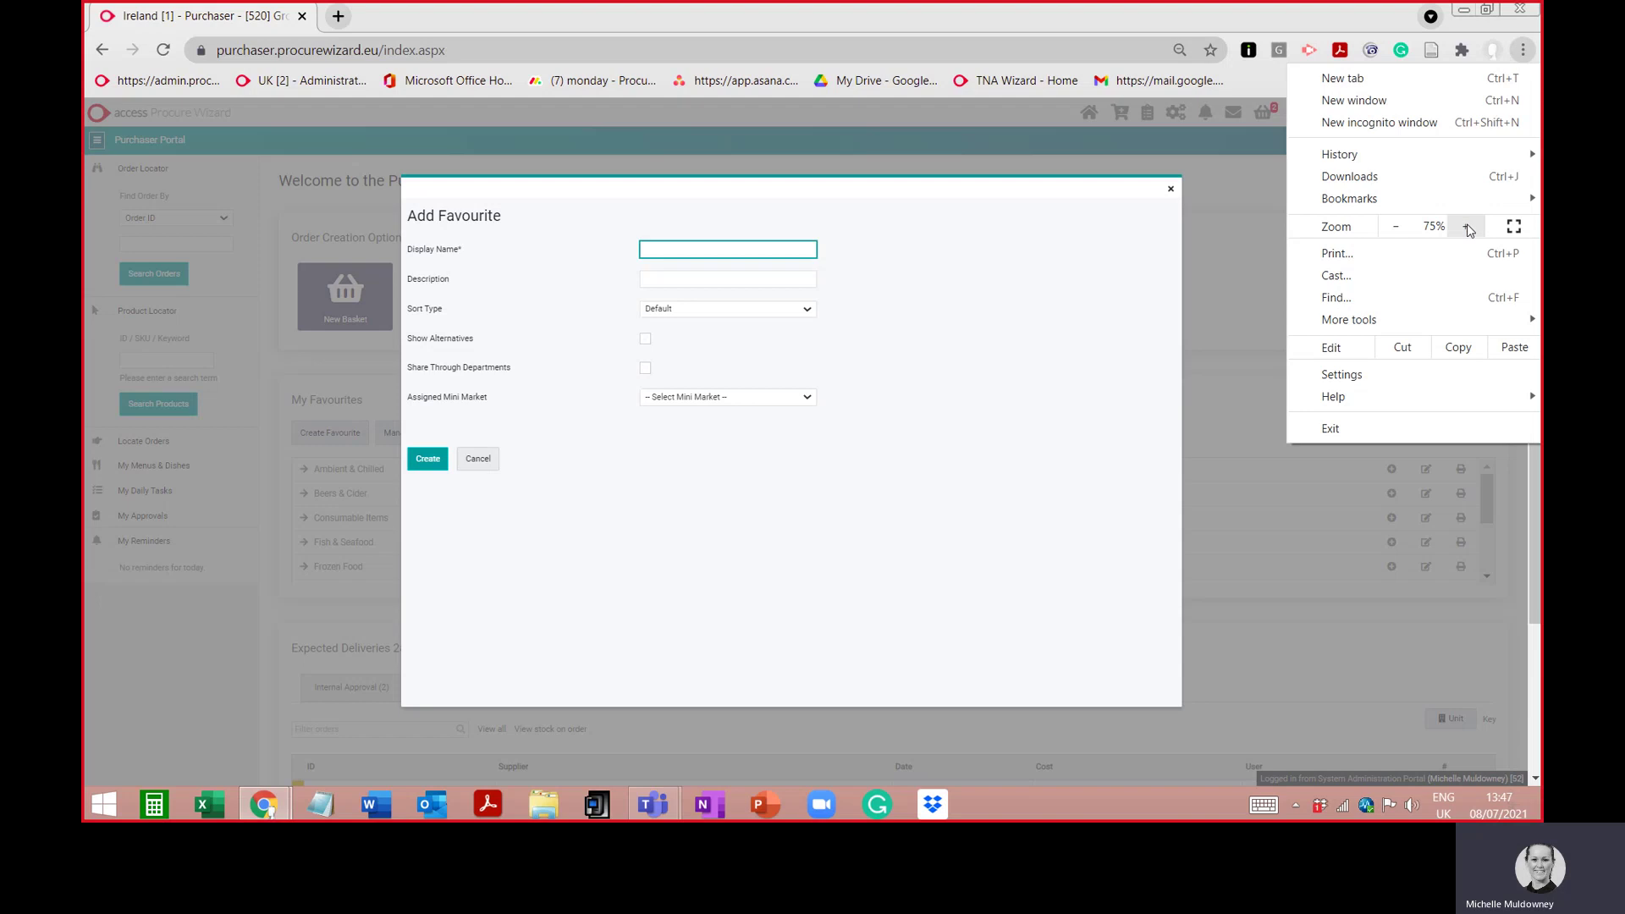
pyautogui.click(1466, 226)
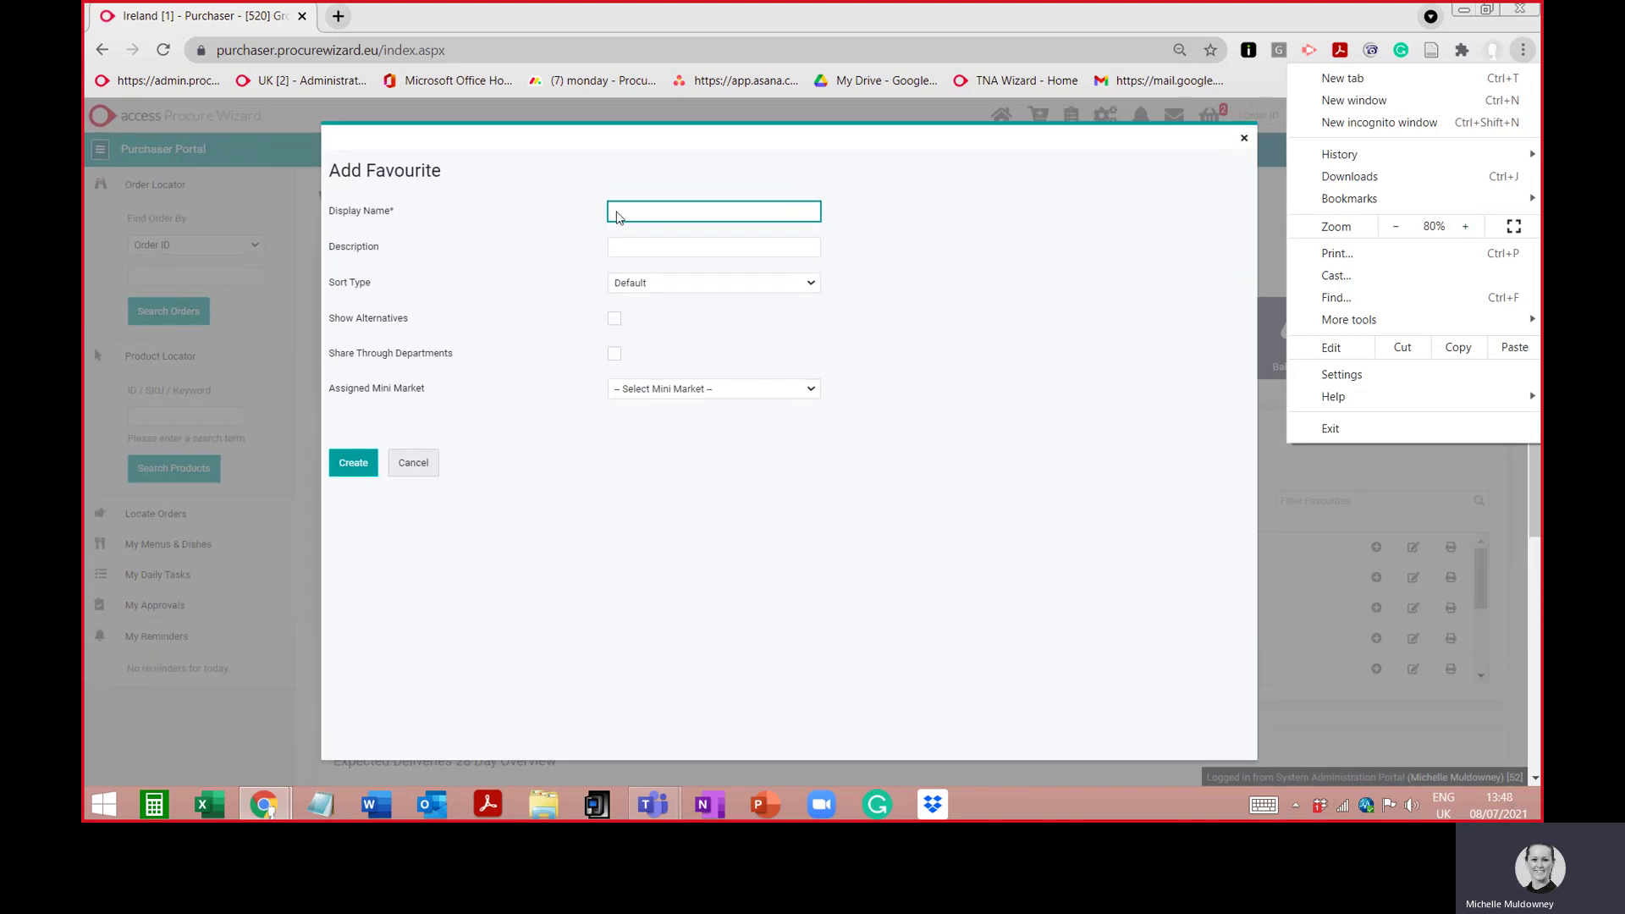
pyautogui.click(630, 210)
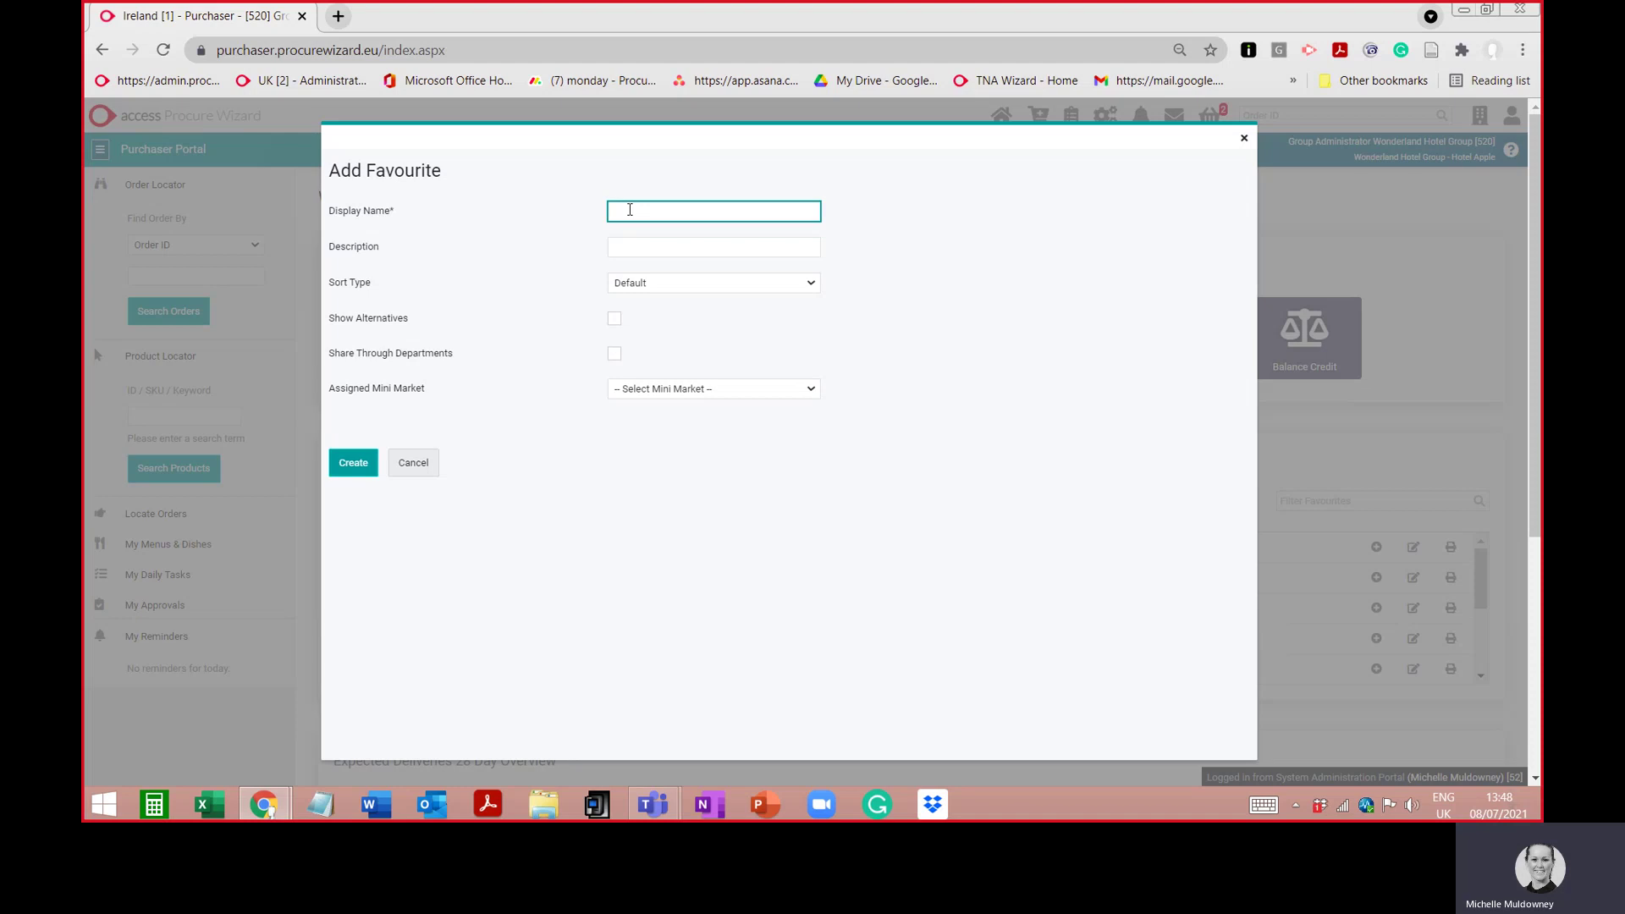
pyautogui.write('Test')
pyautogui.press('Tab')
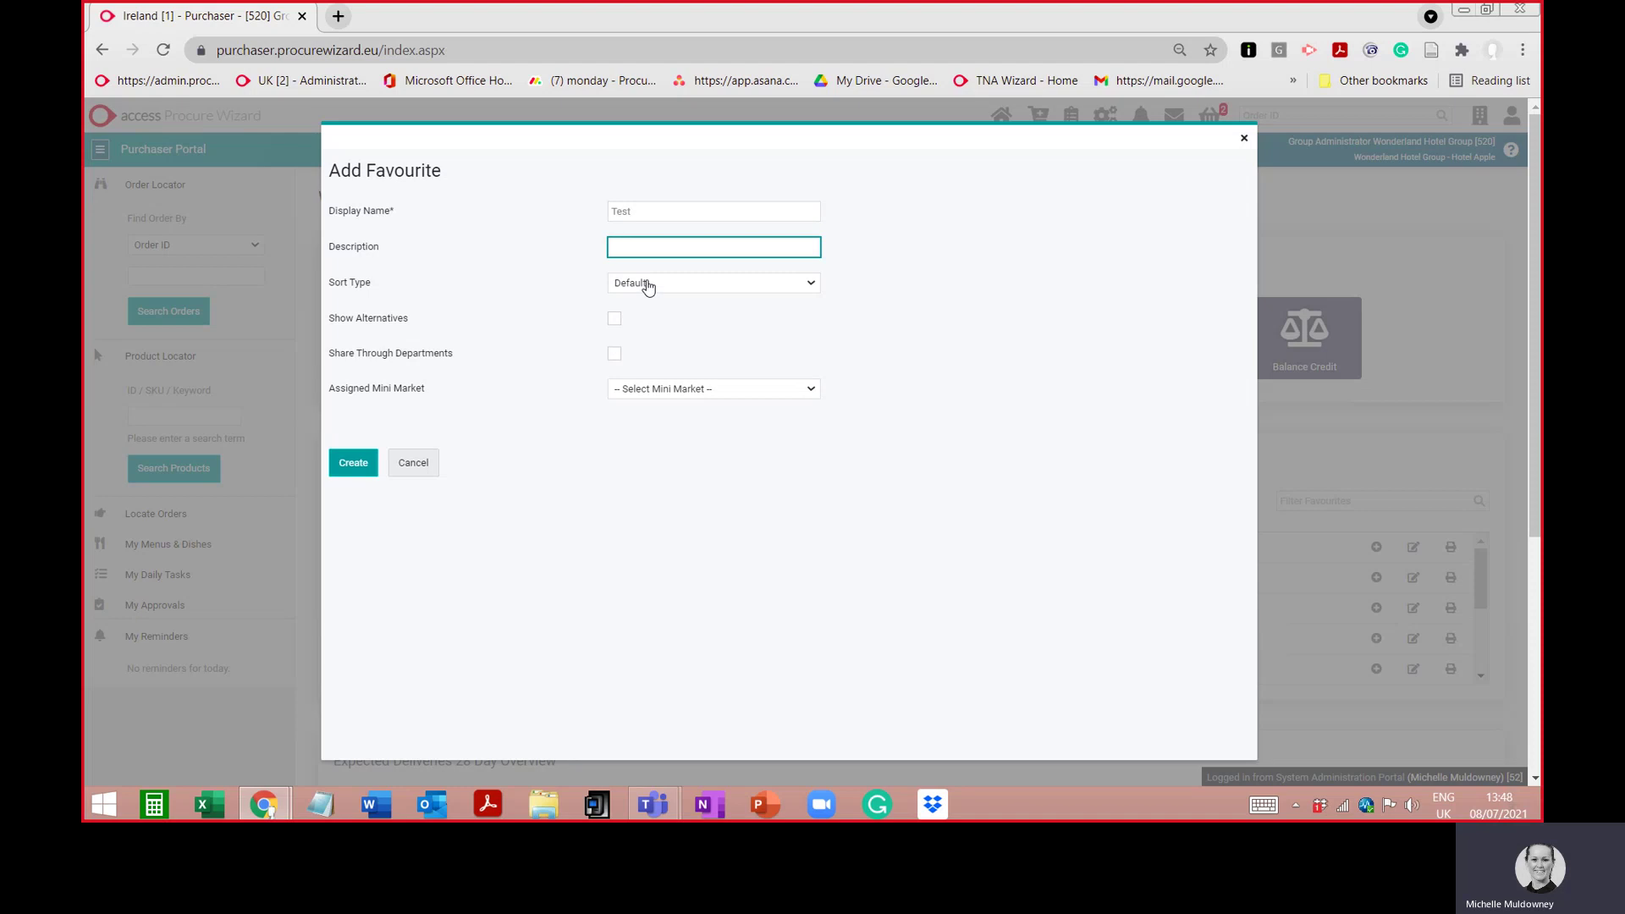
# Step: Set the new favourite's sort type to Alphabetically and enable Show Alternatives and Share Through Departments
pyautogui.click(648, 288)
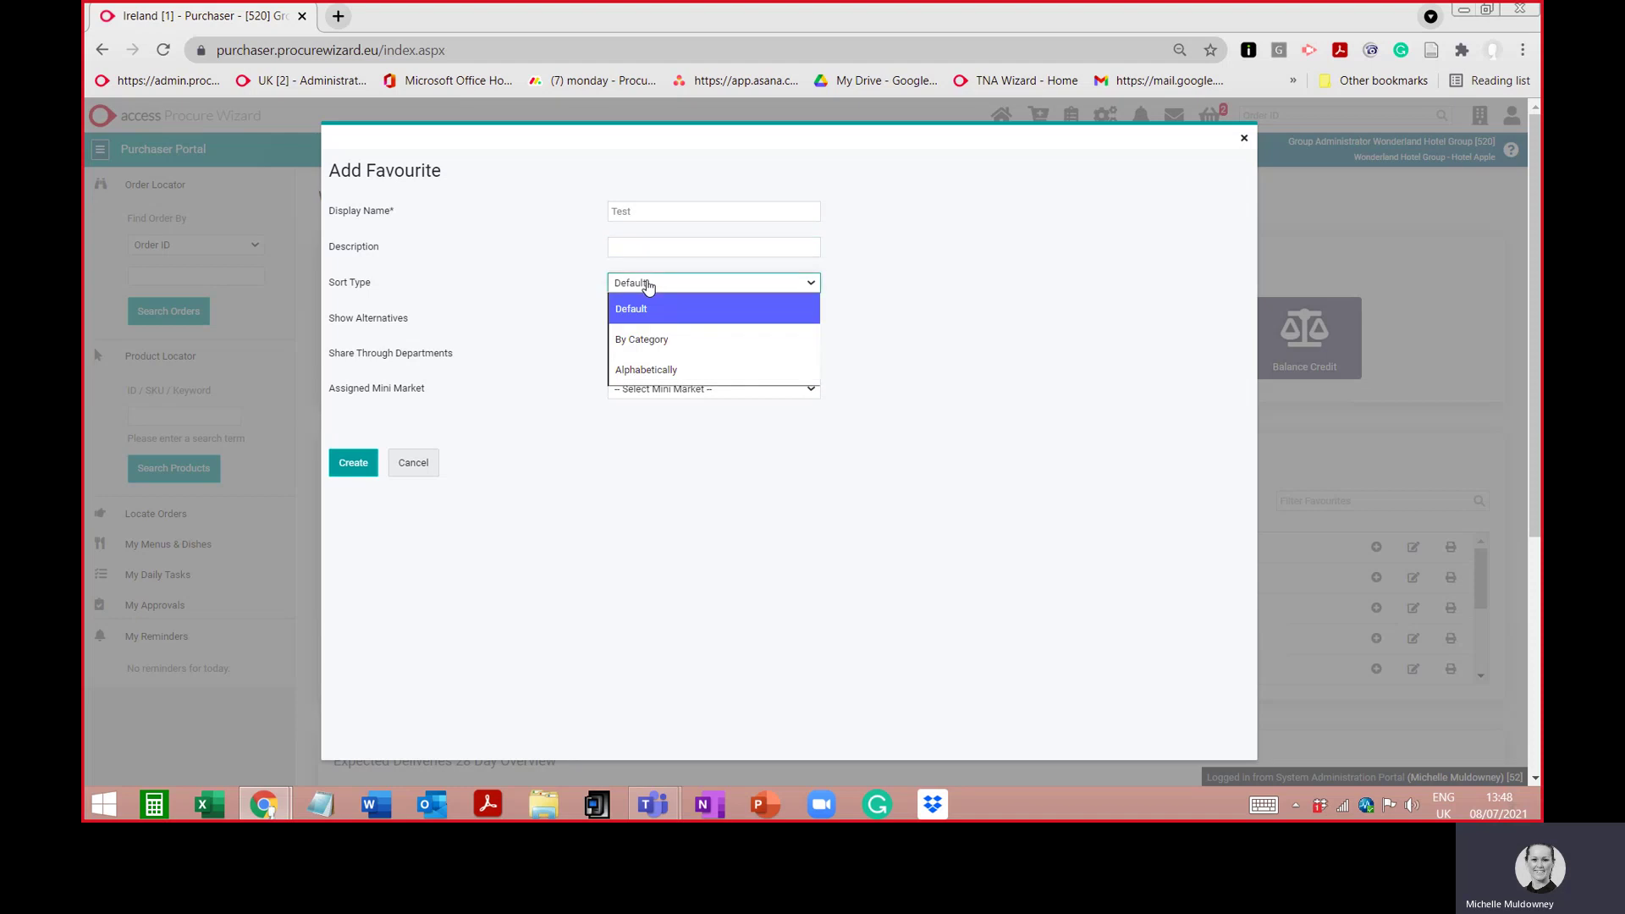
pyautogui.click(654, 370)
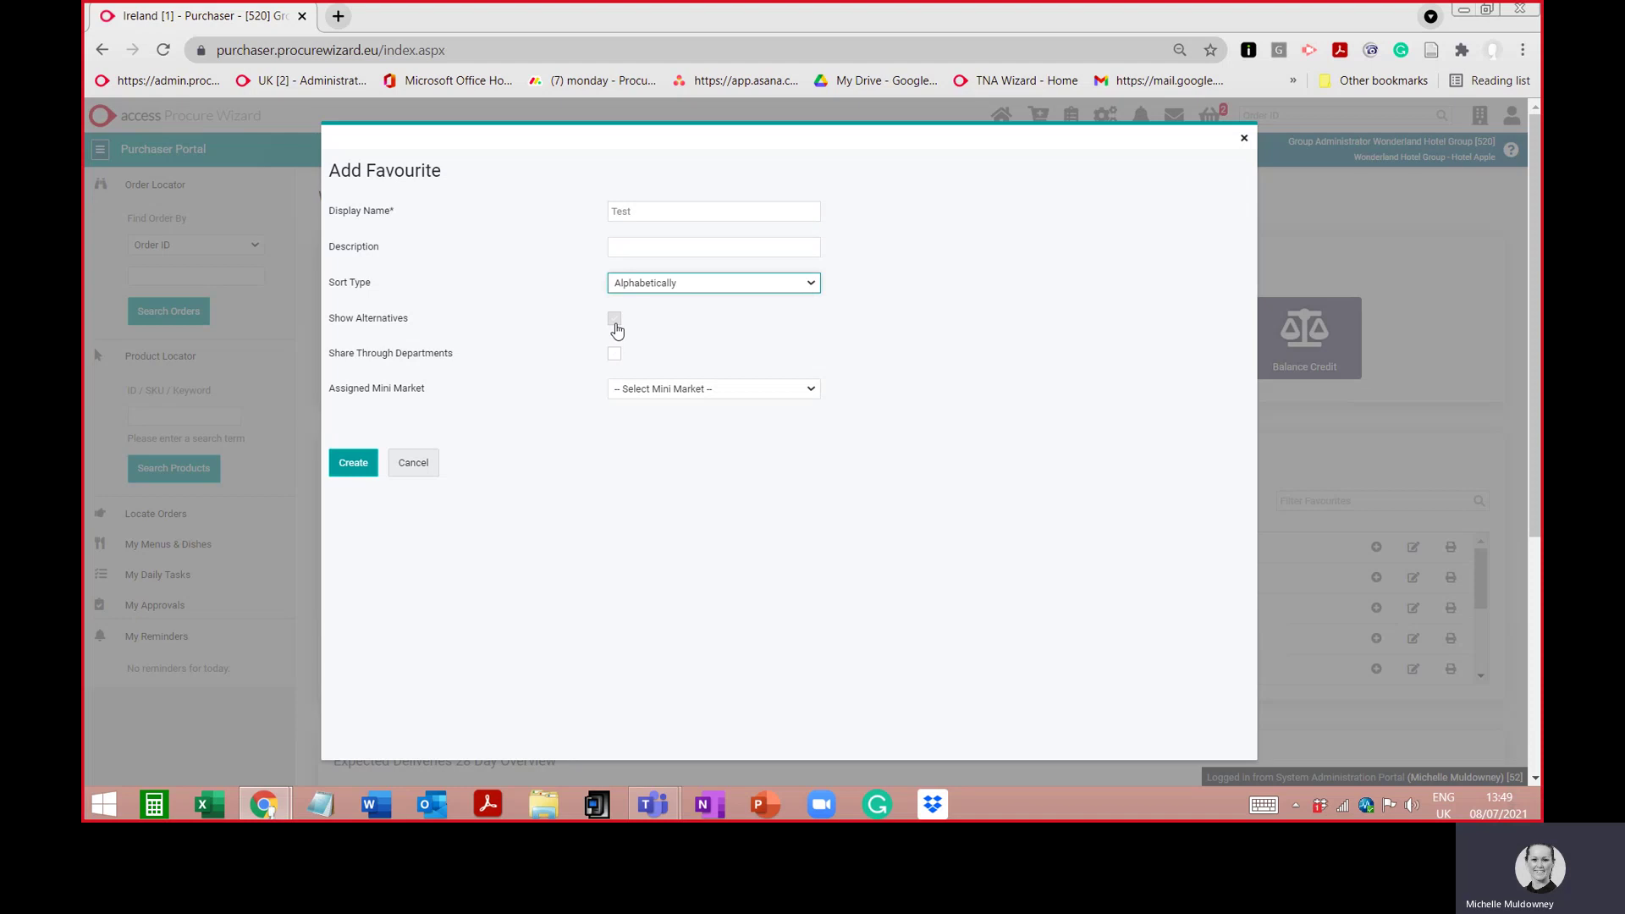
pyautogui.click(615, 322)
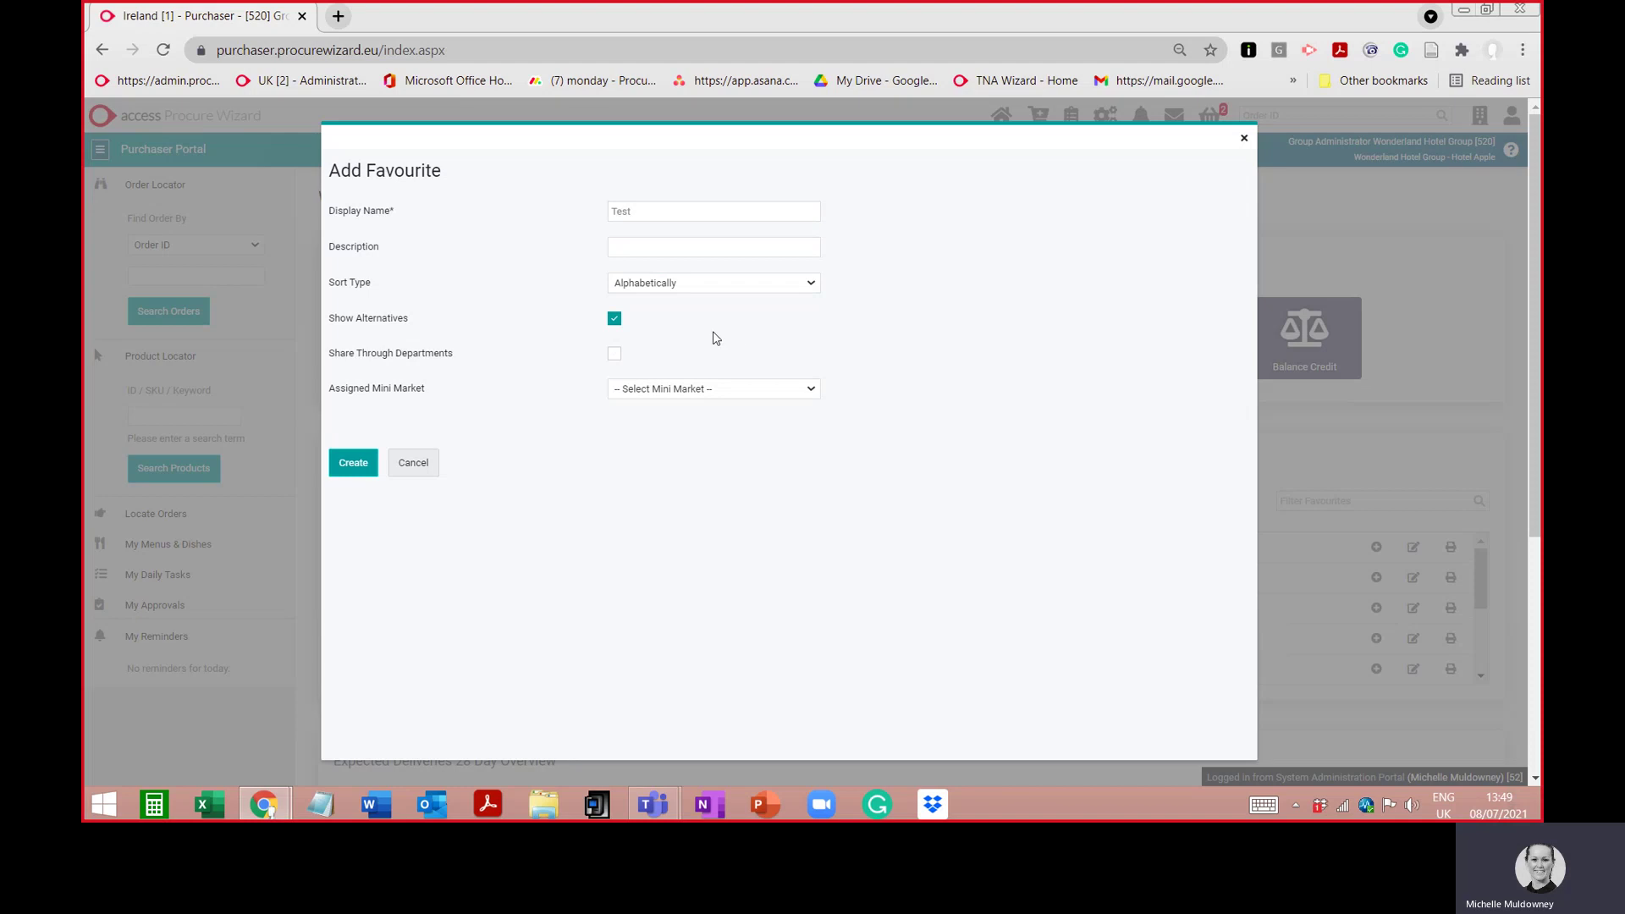
pyautogui.click(615, 354)
pyautogui.click(613, 352)
pyautogui.click(614, 352)
# Step: Assign the Food mini market to the Test favourite and create it
pyautogui.click(637, 391)
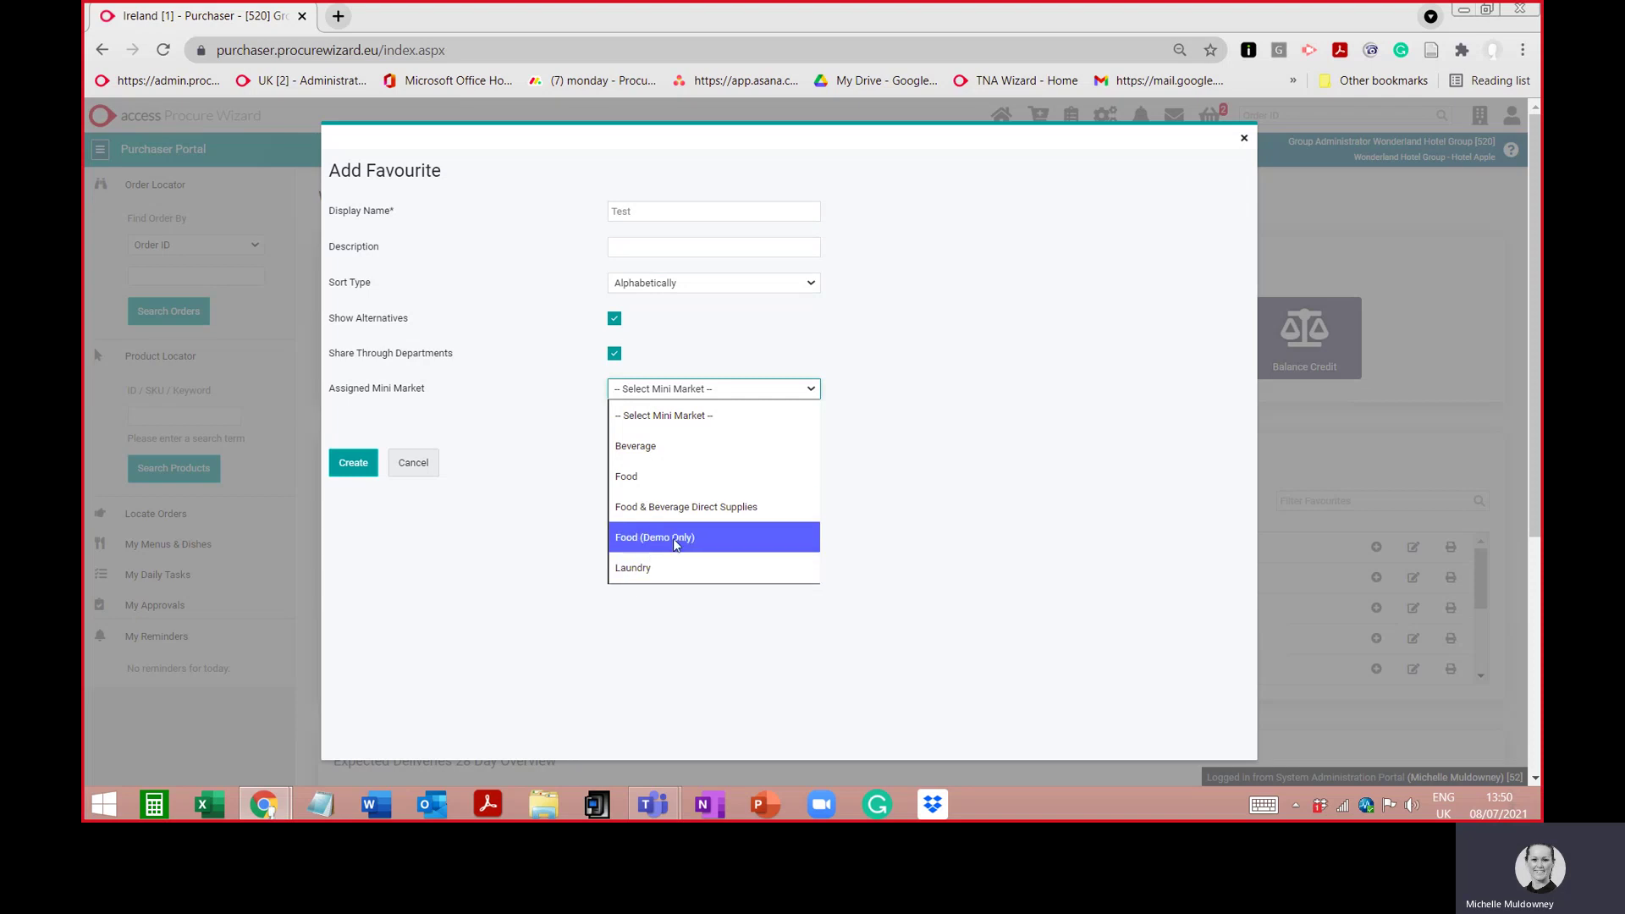
pyautogui.click(637, 478)
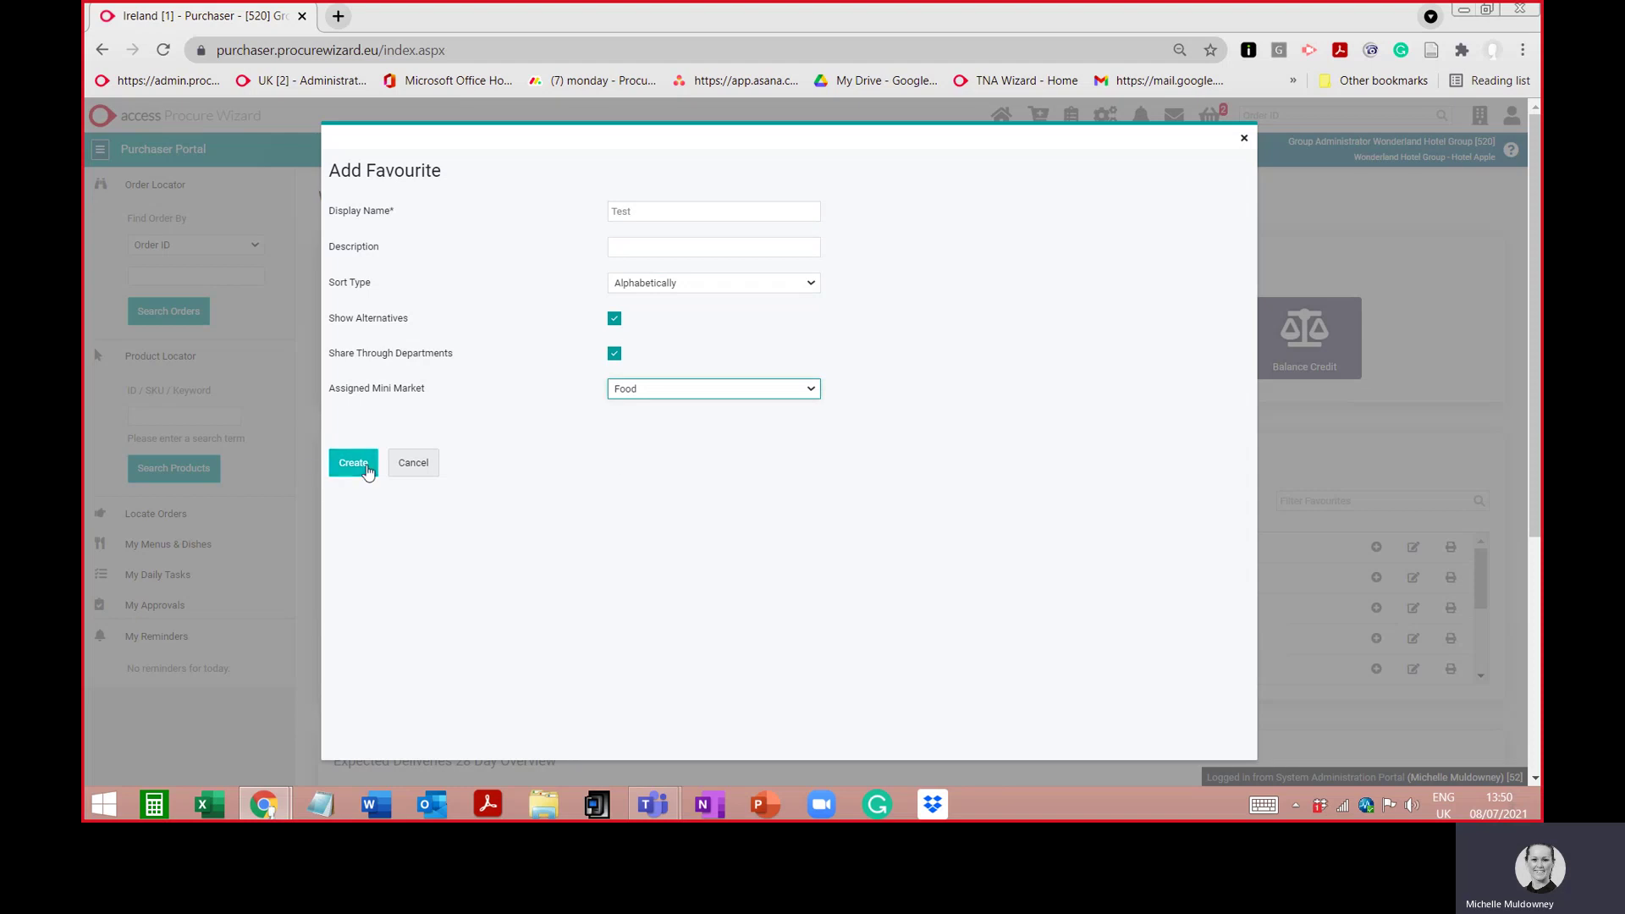
pyautogui.doubleClick(641, 208)
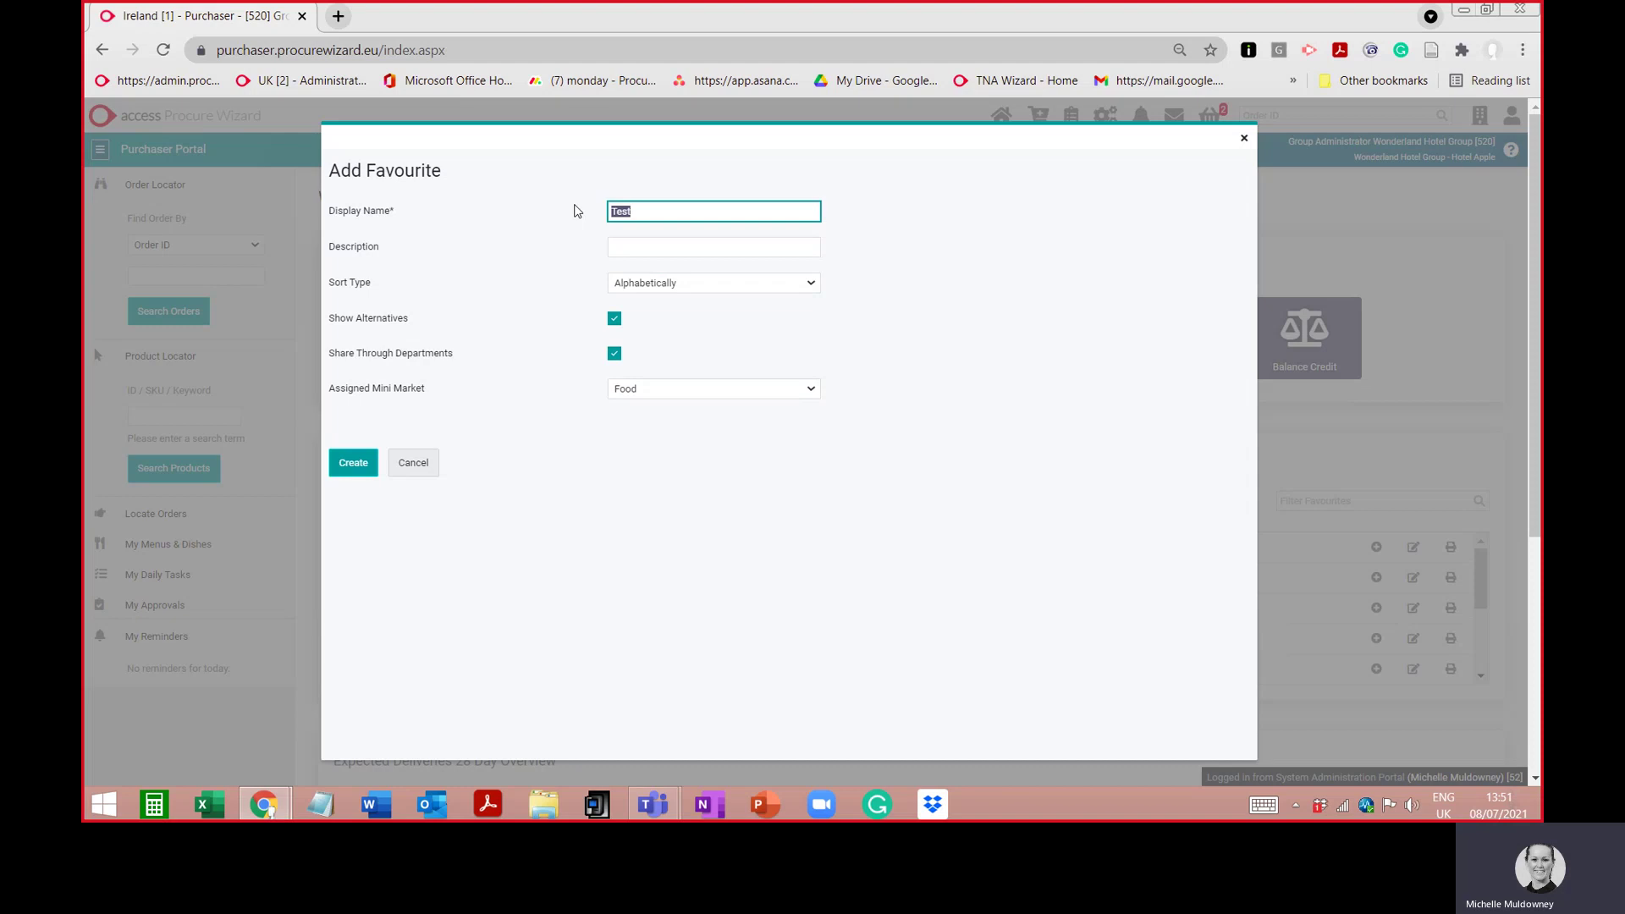
pyautogui.click(665, 218)
pyautogui.click(352, 465)
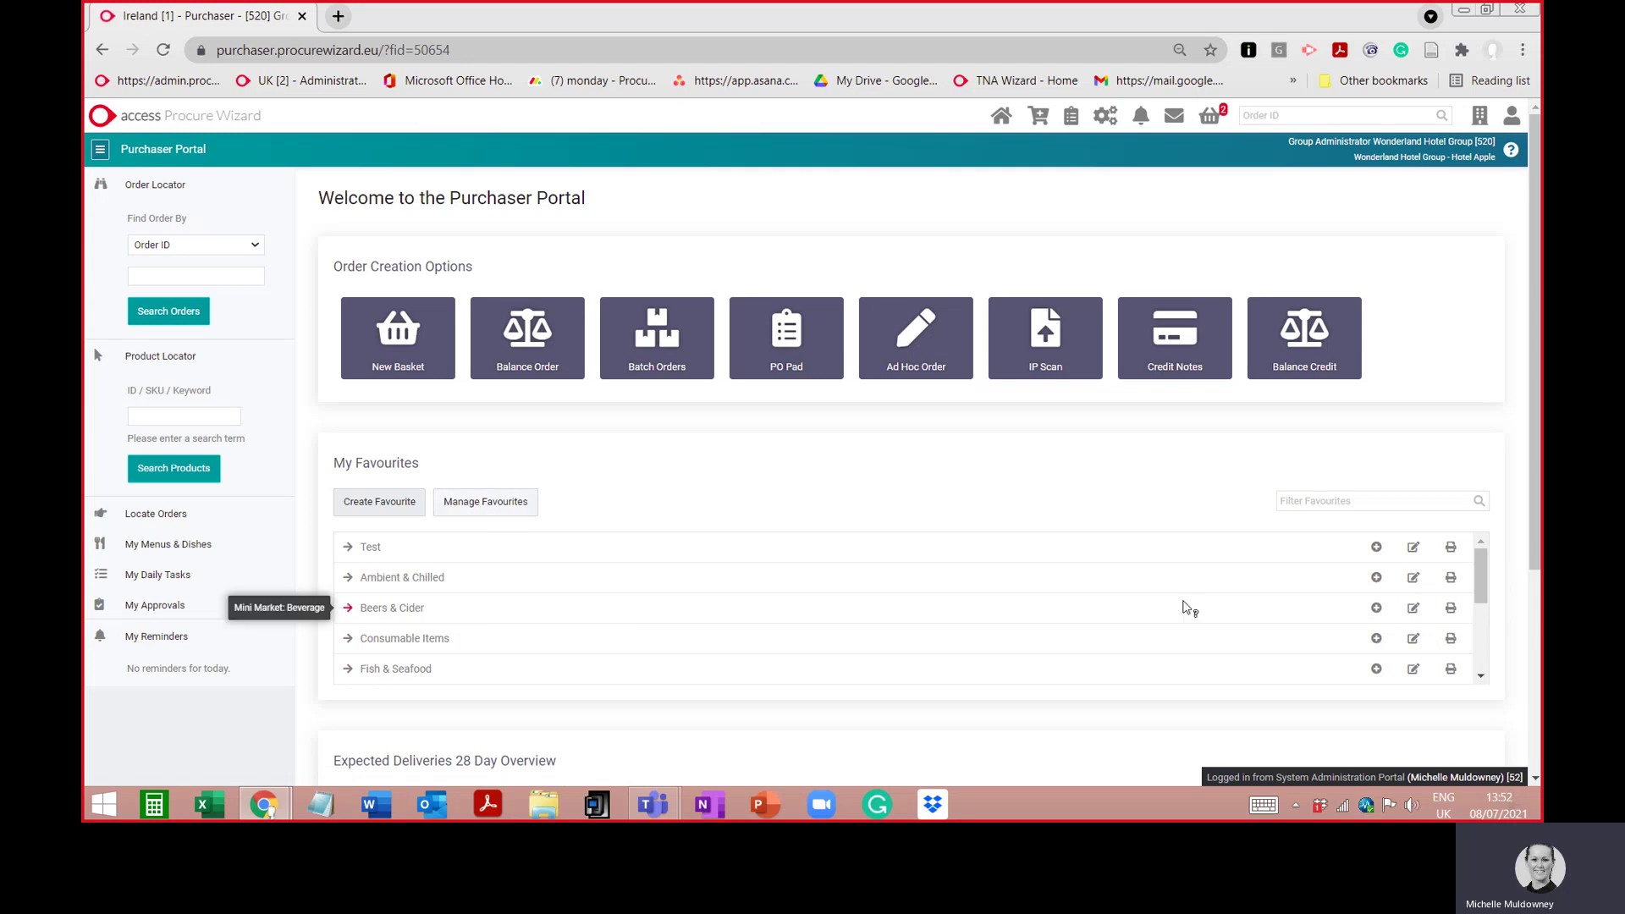
# Step: Create a new basket from the Test favourite, keeping the default order details and the Kitchen department
pyautogui.click(1377, 550)
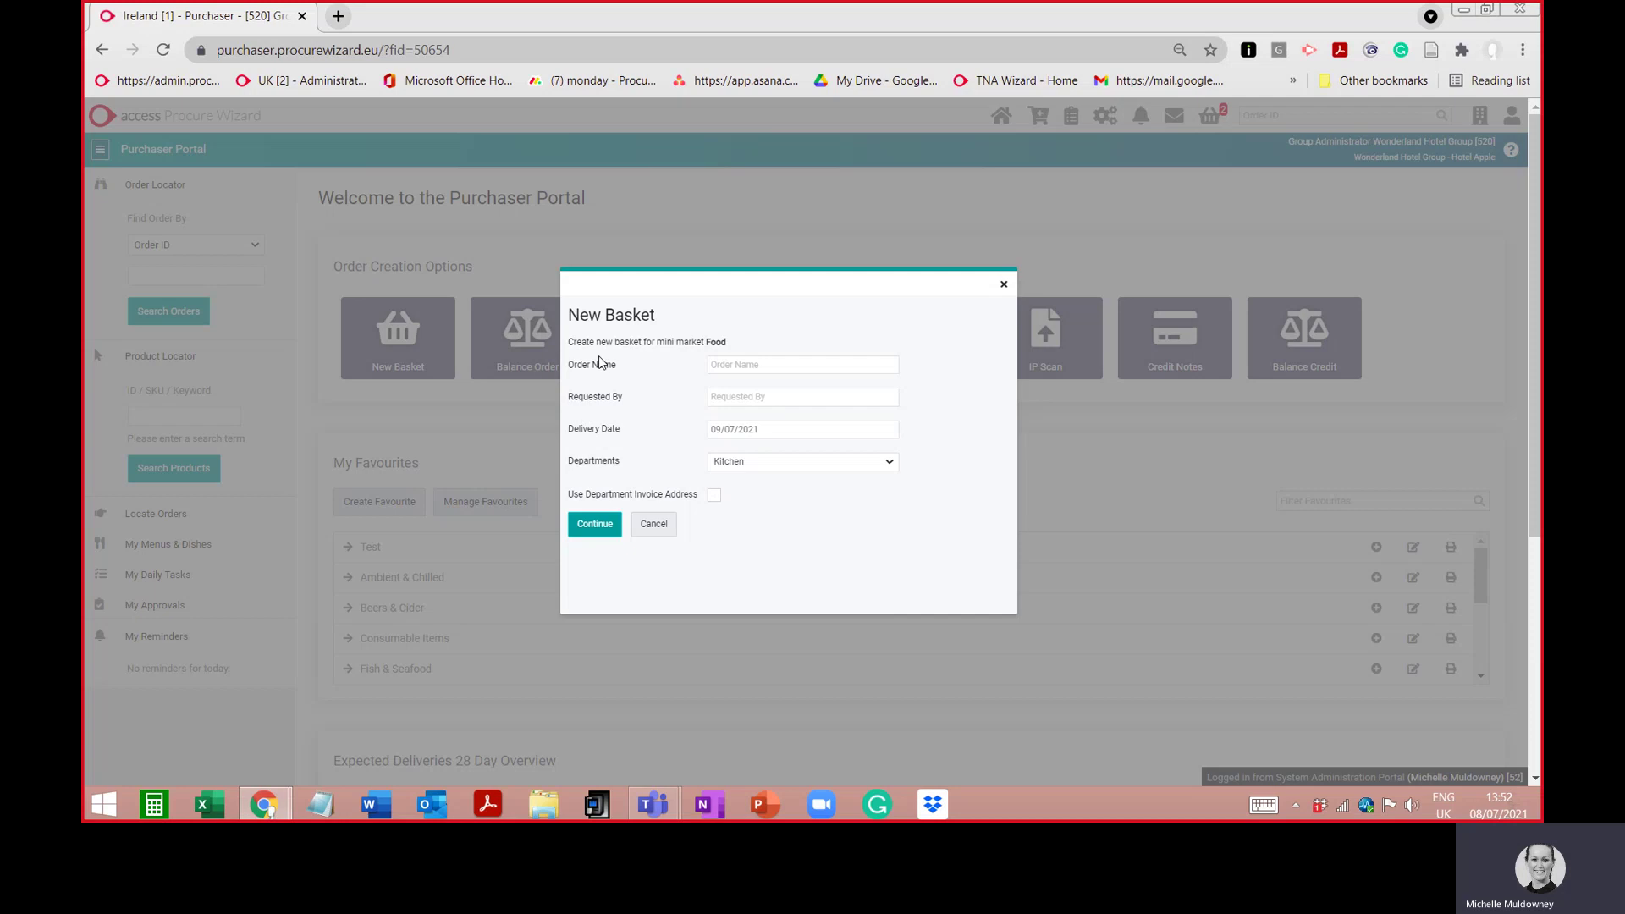
pyautogui.click(745, 366)
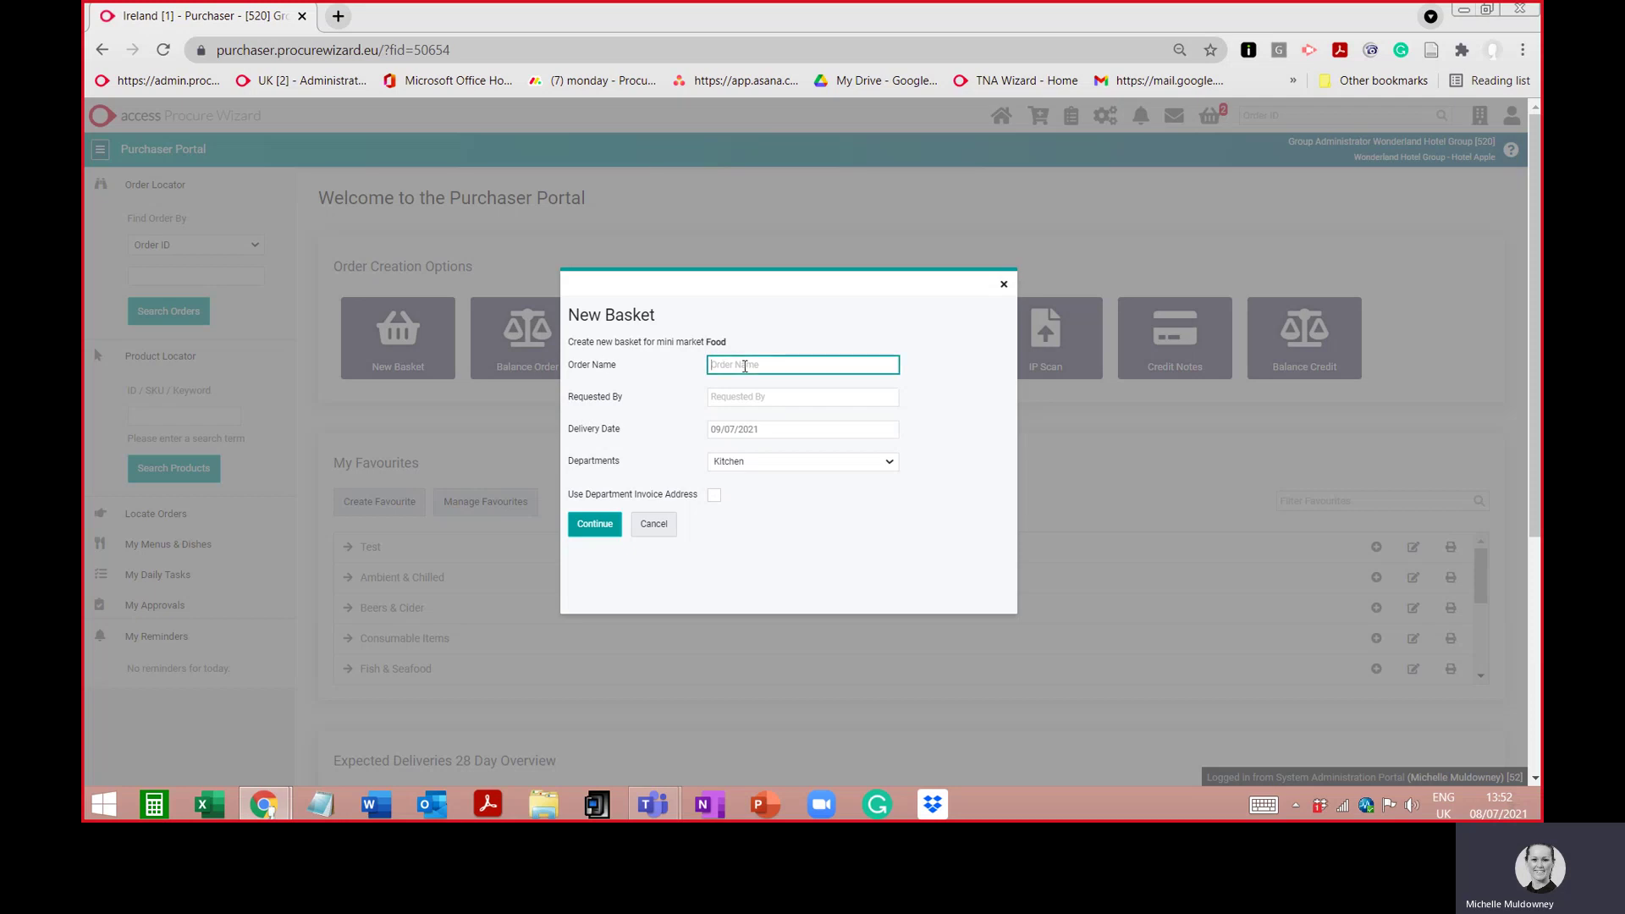
pyautogui.click(744, 398)
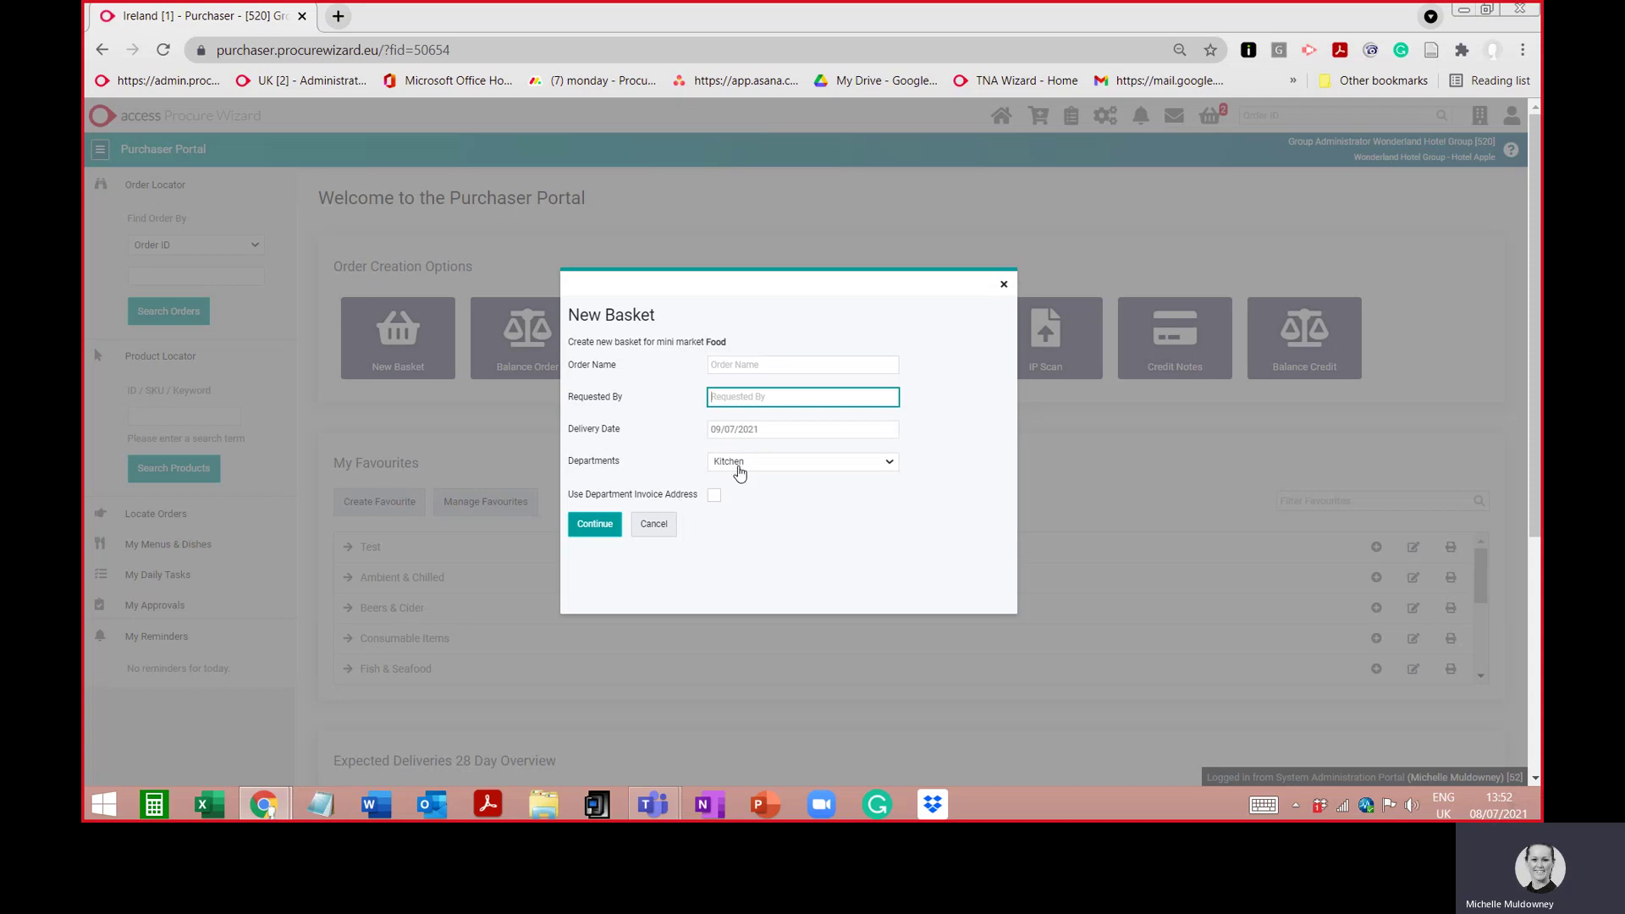
pyautogui.click(604, 534)
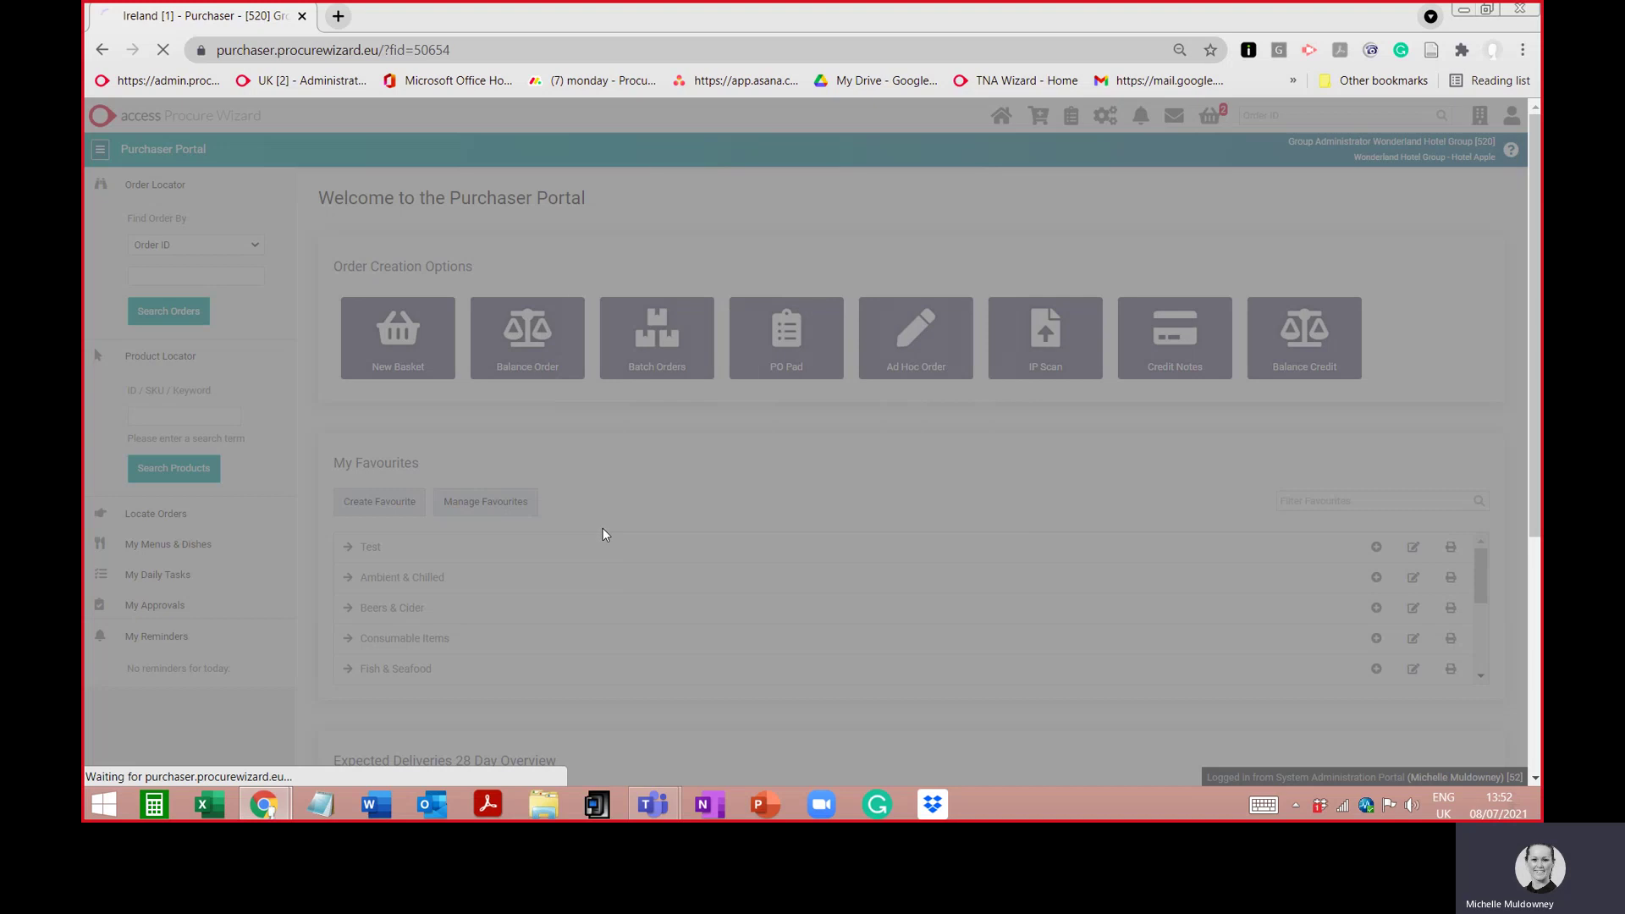
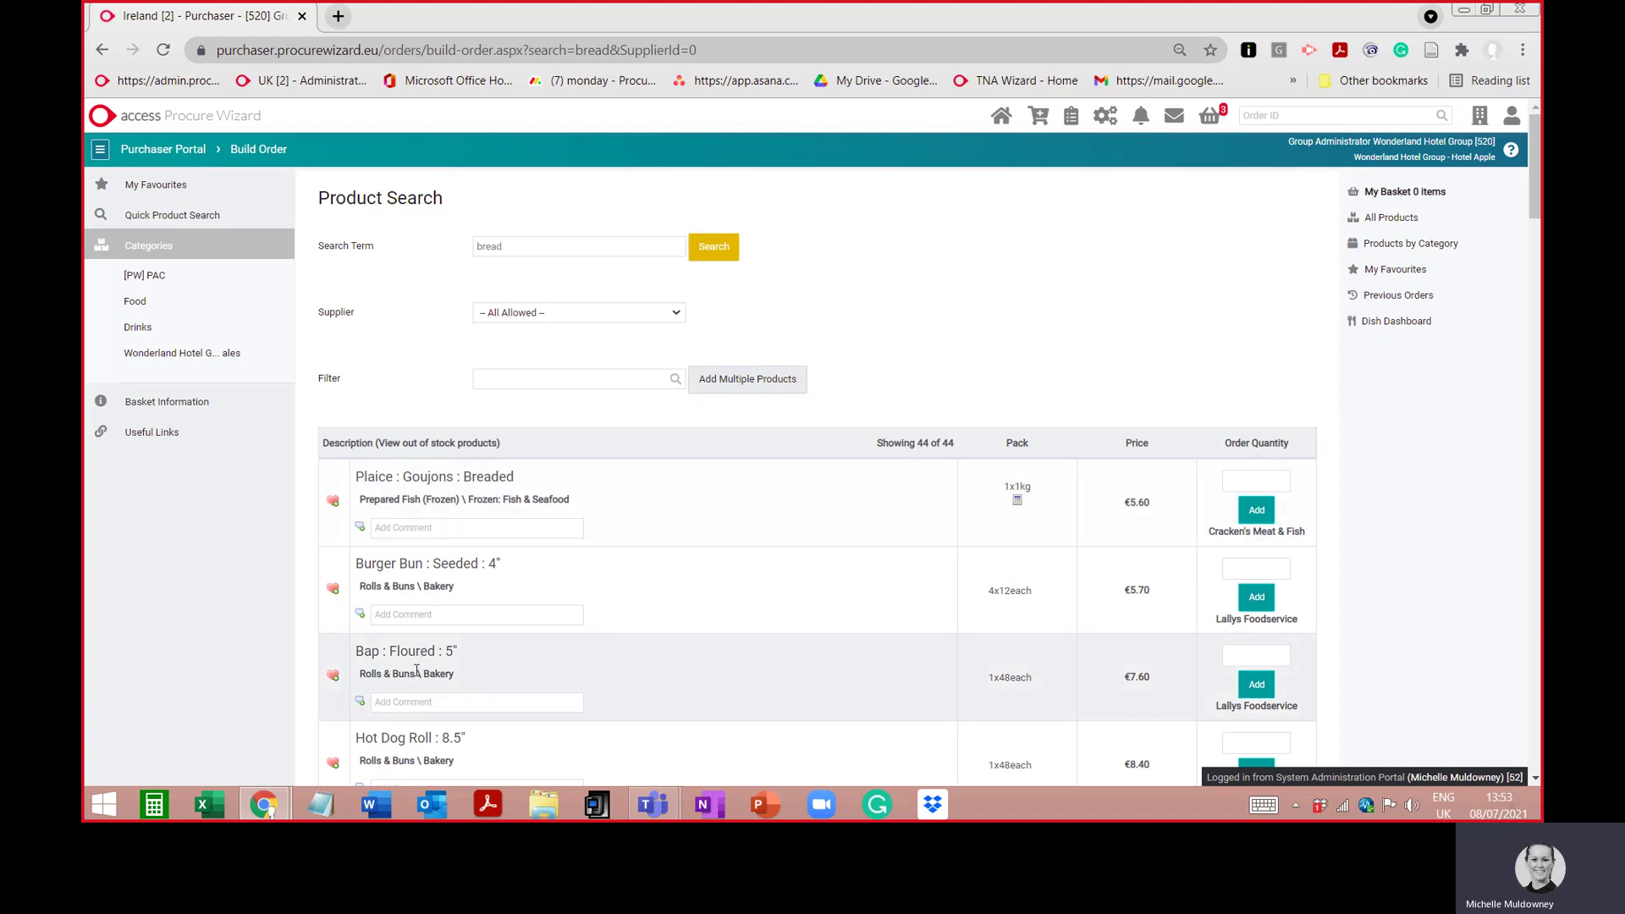
# Step: Filter the bread search results by "flour"
pyautogui.click(534, 381)
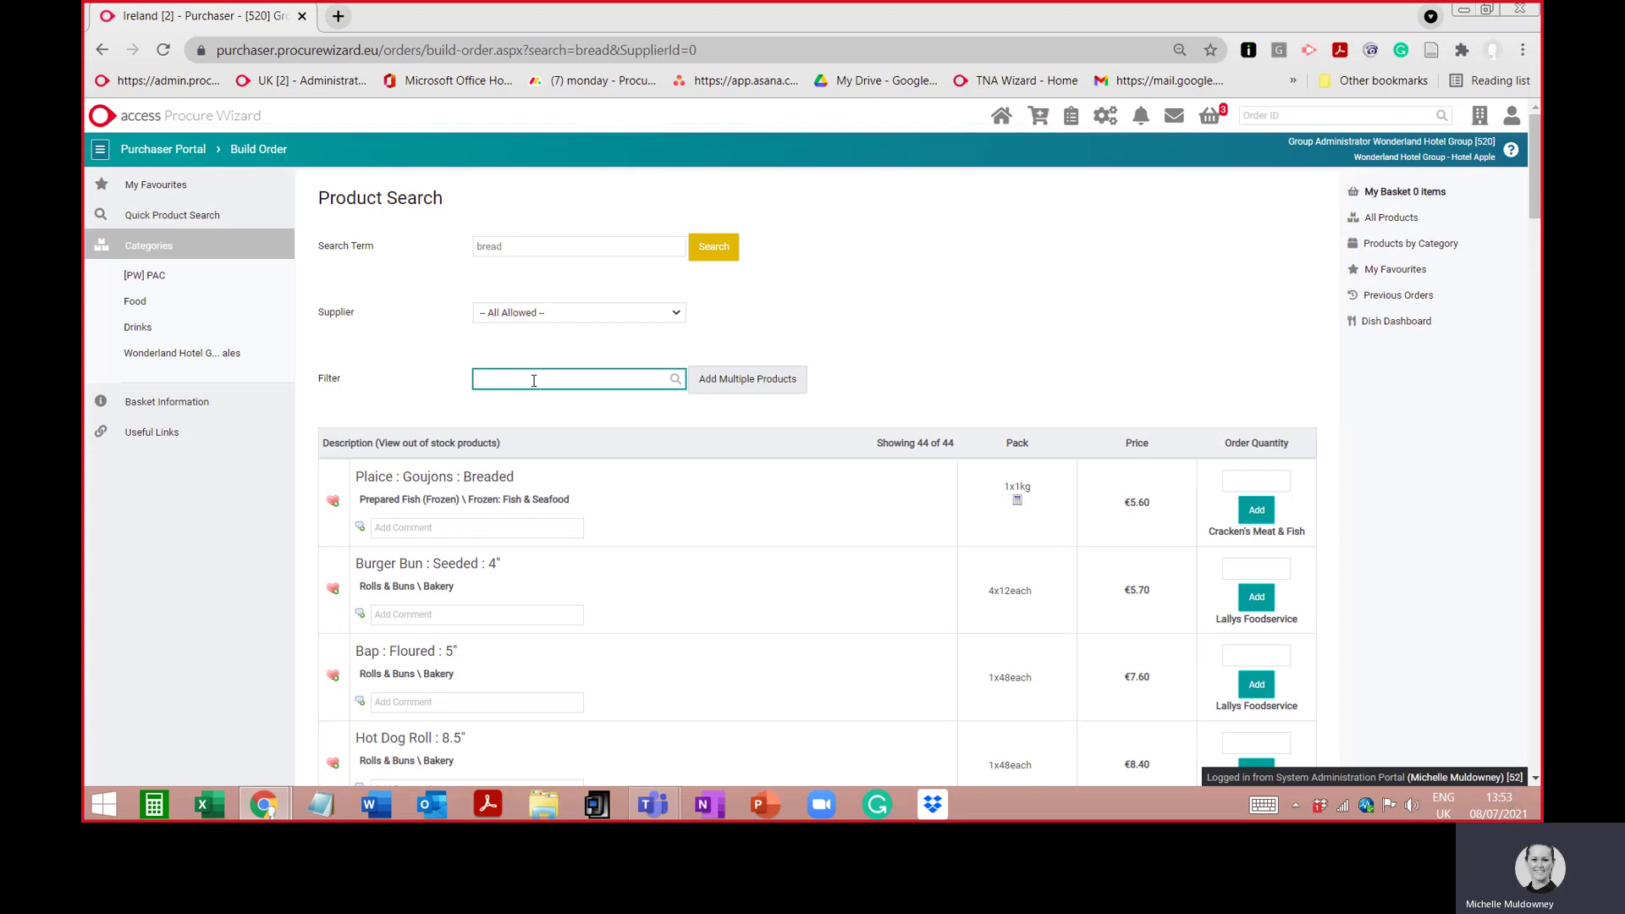
pyautogui.write('floured')
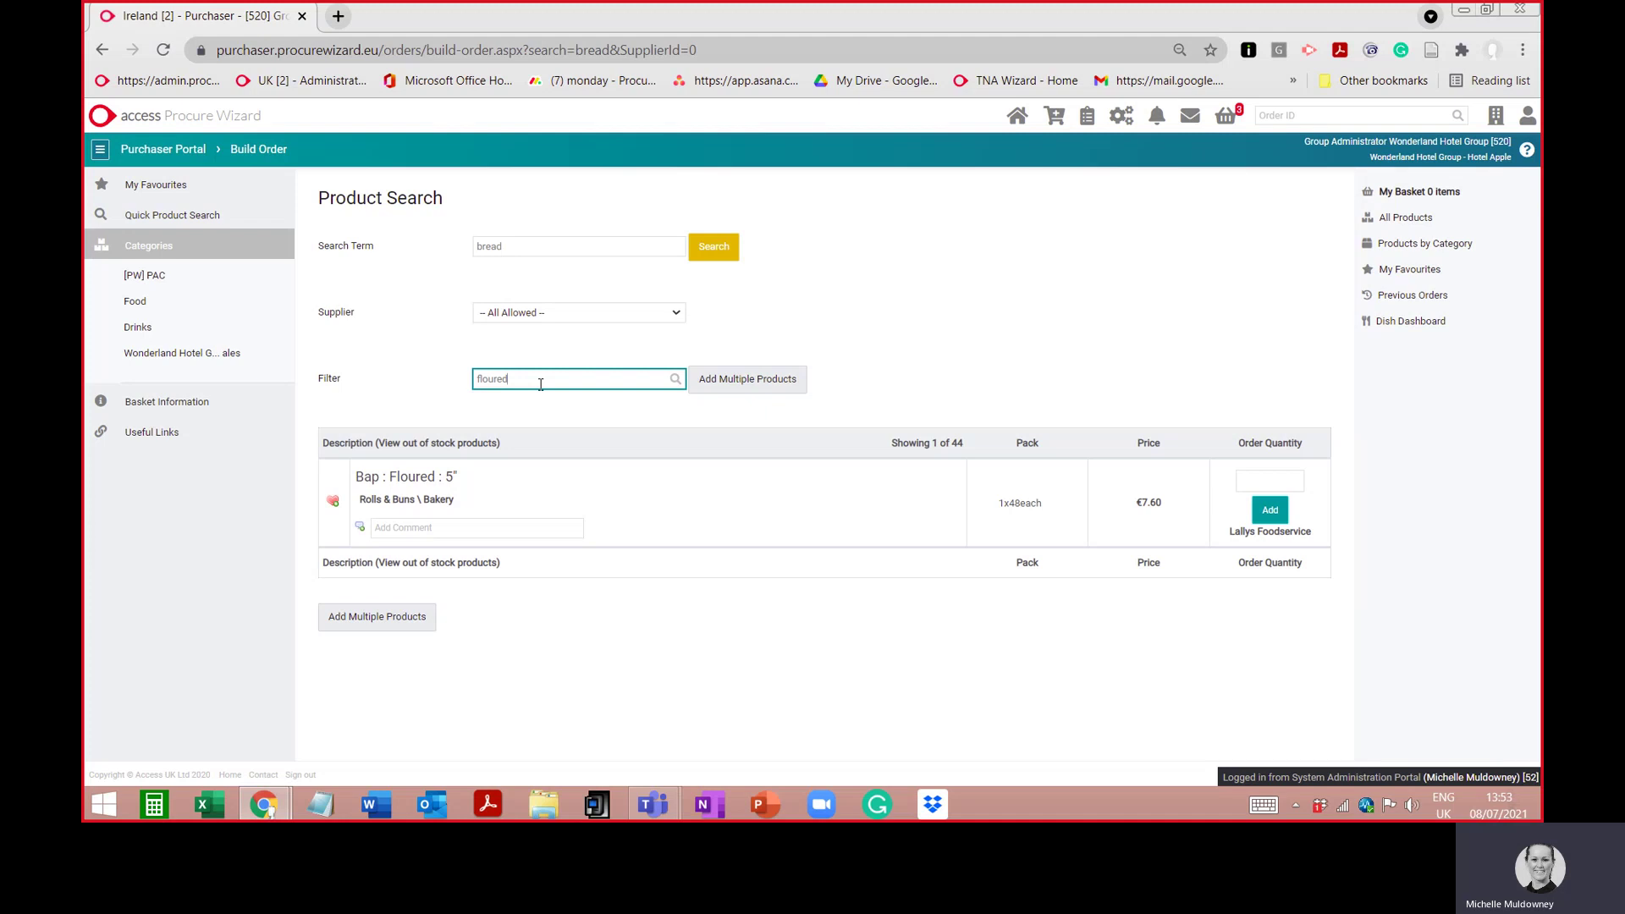
pyautogui.press('BackSpace')
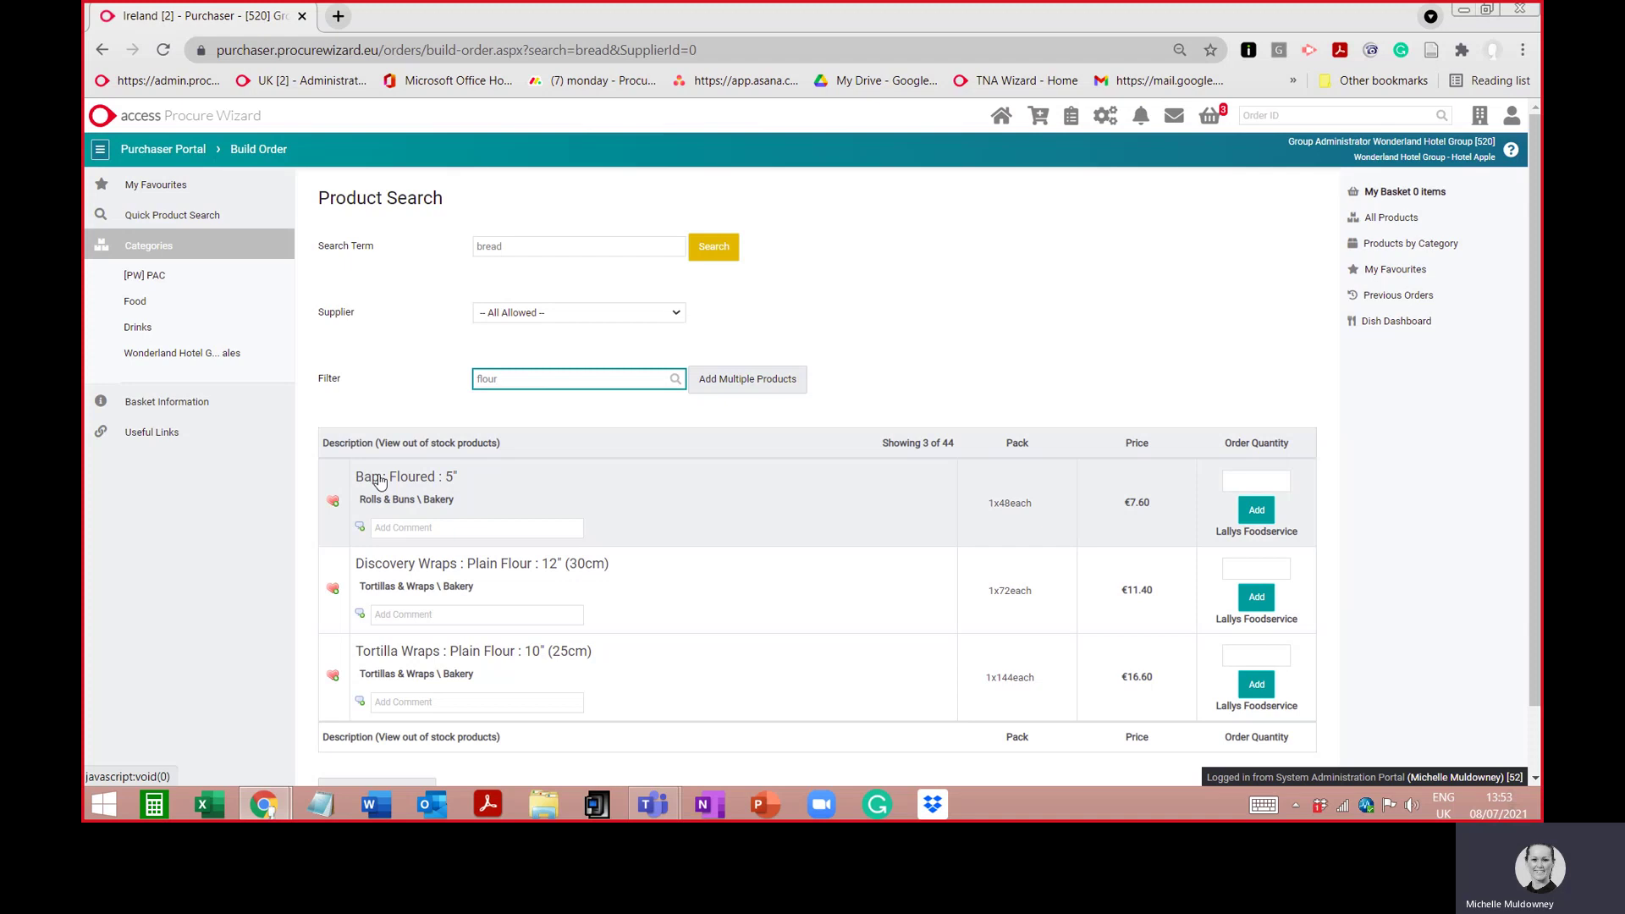
# Step: Add the product Bap : Floured : 5" to the Test favourites list
pyautogui.click(333, 502)
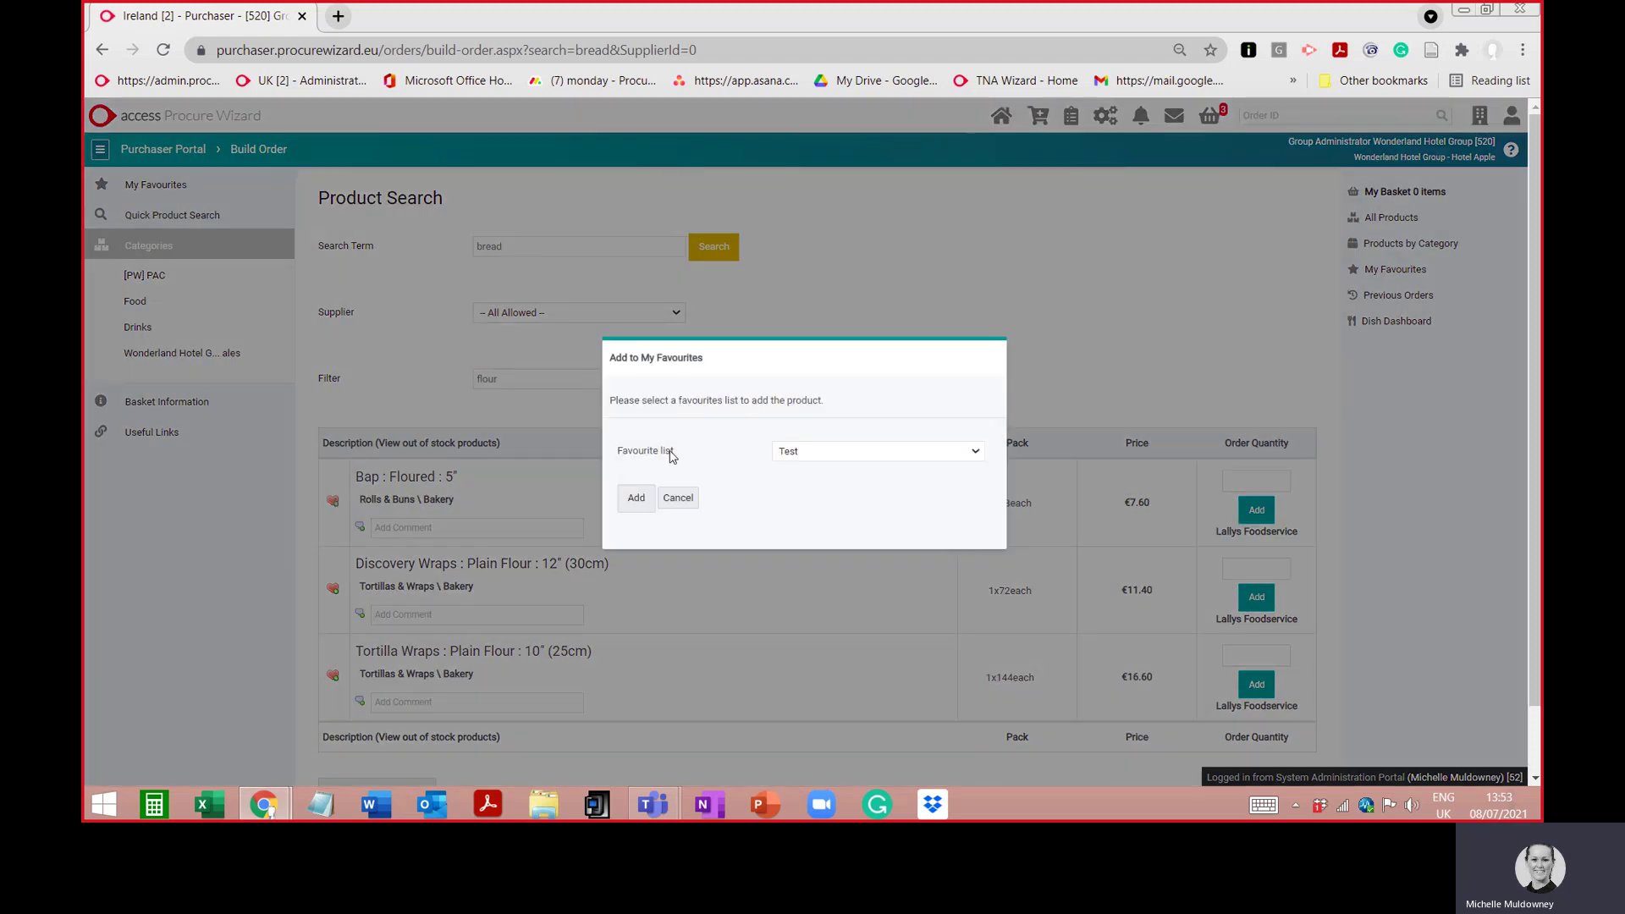
pyautogui.click(790, 454)
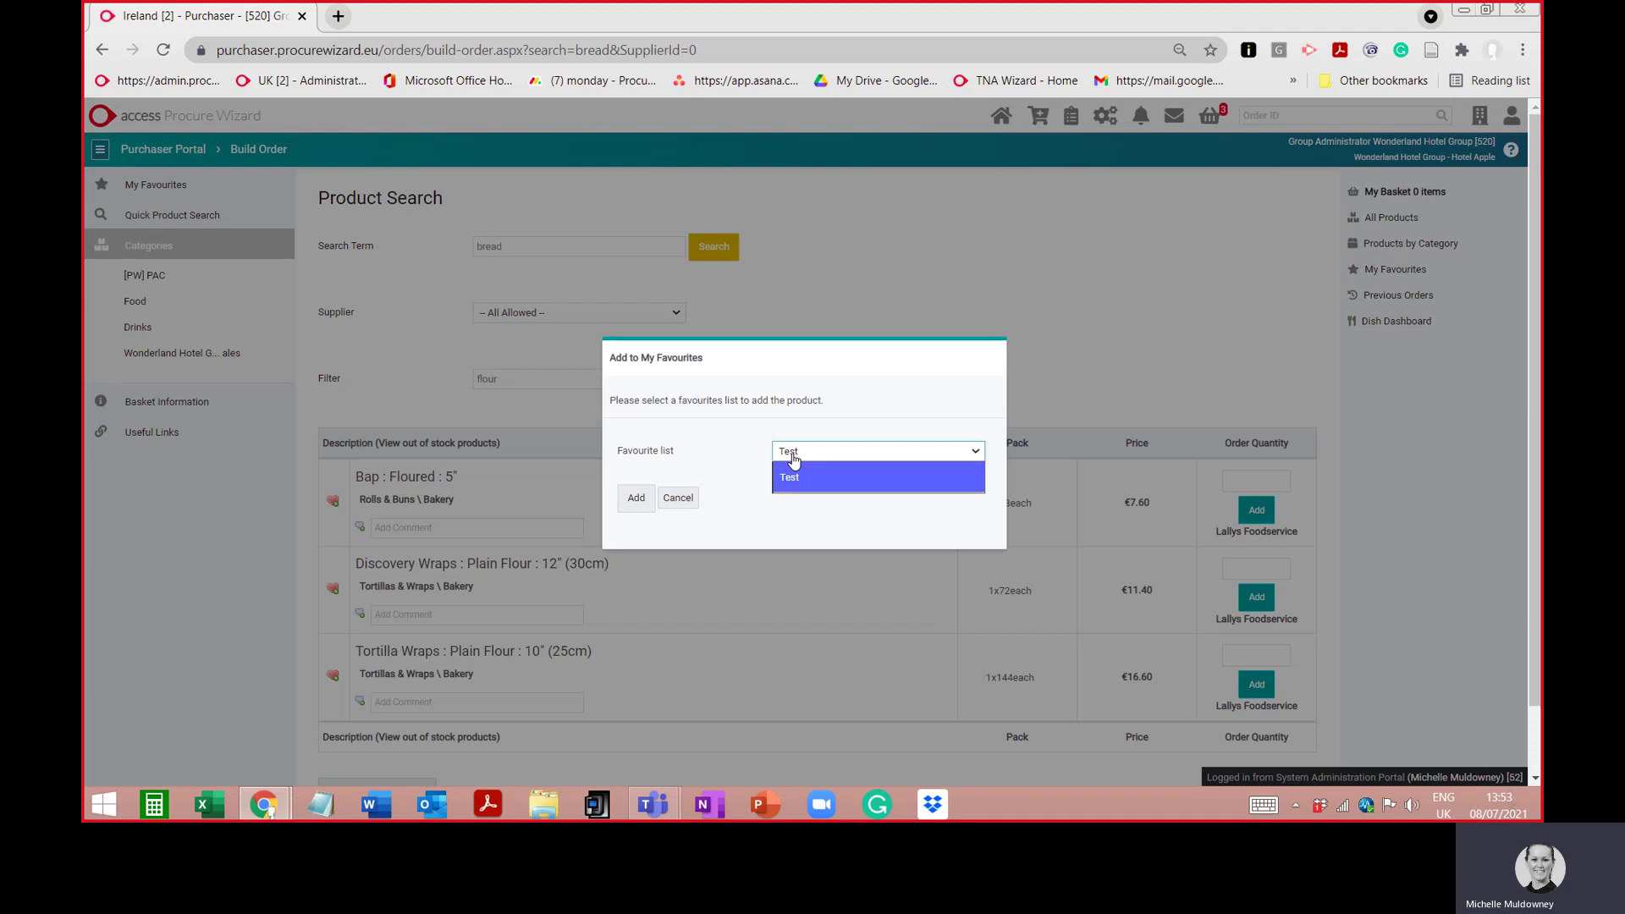
pyautogui.click(797, 486)
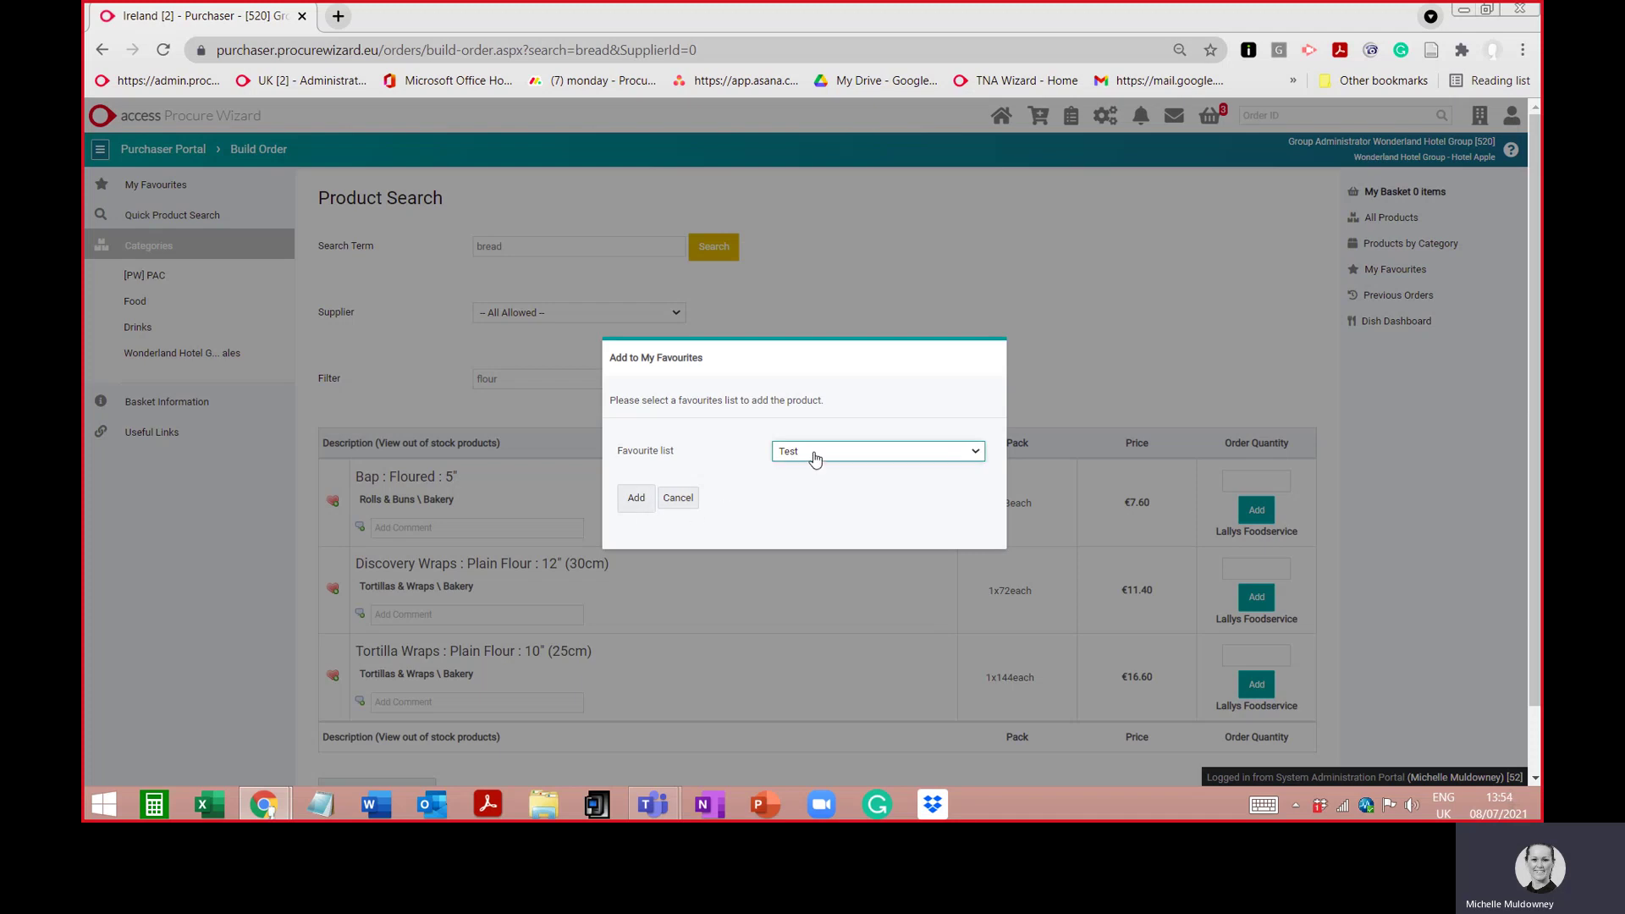
pyautogui.click(643, 501)
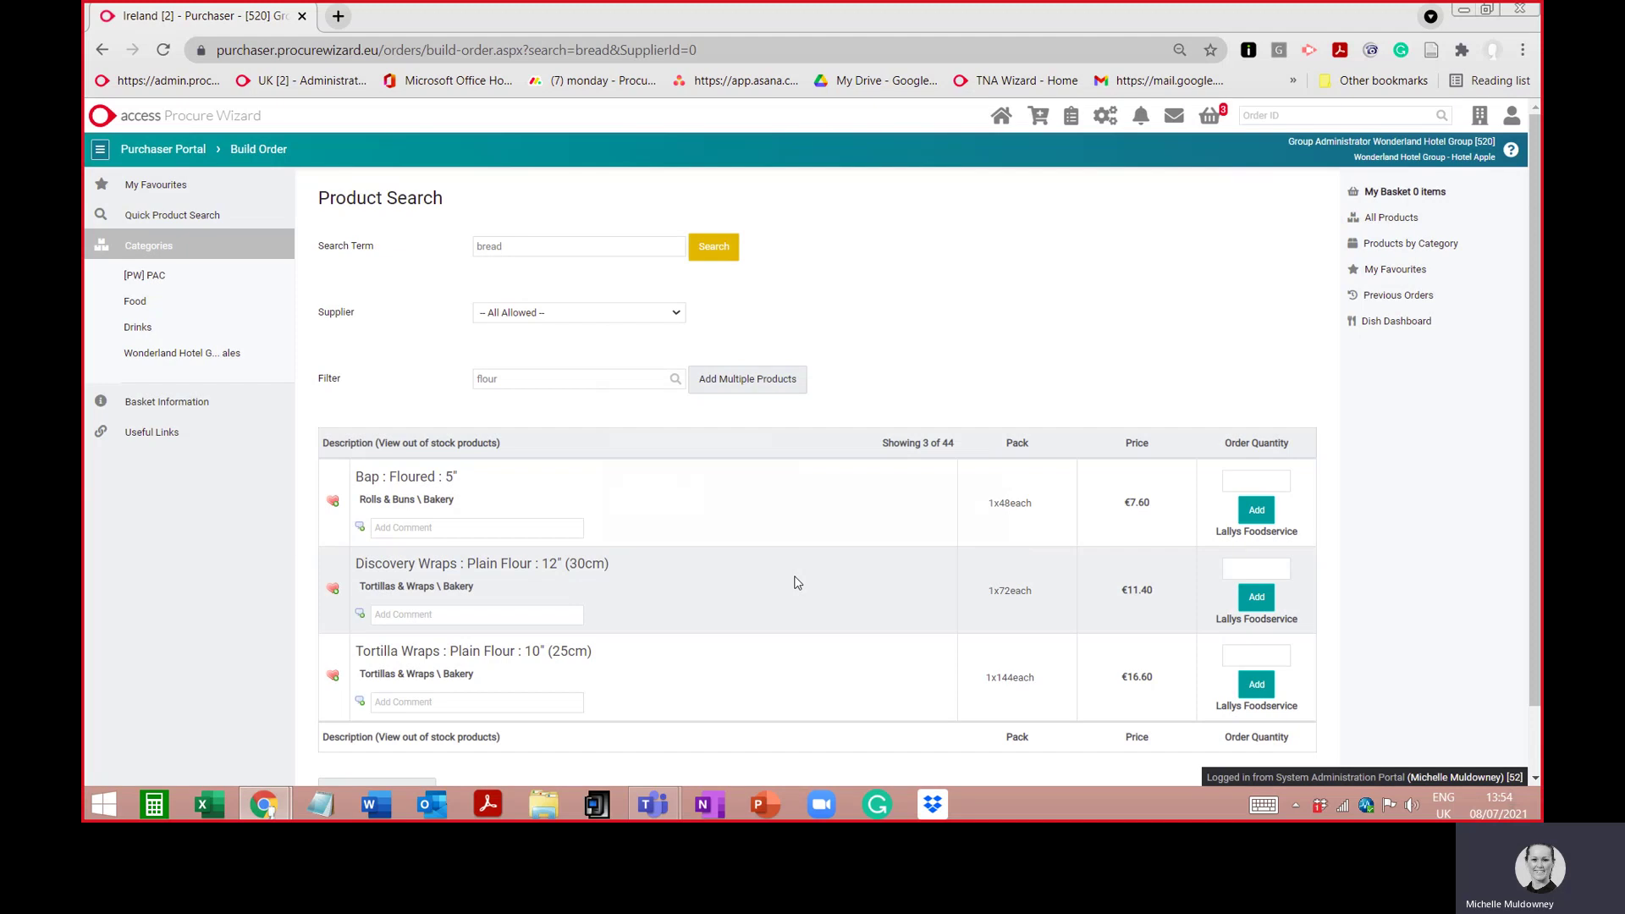
# Step: Open the Test favourite from the portal home page in a new basket and remove Bap : Floured : 5" from the list
pyautogui.click(1001, 115)
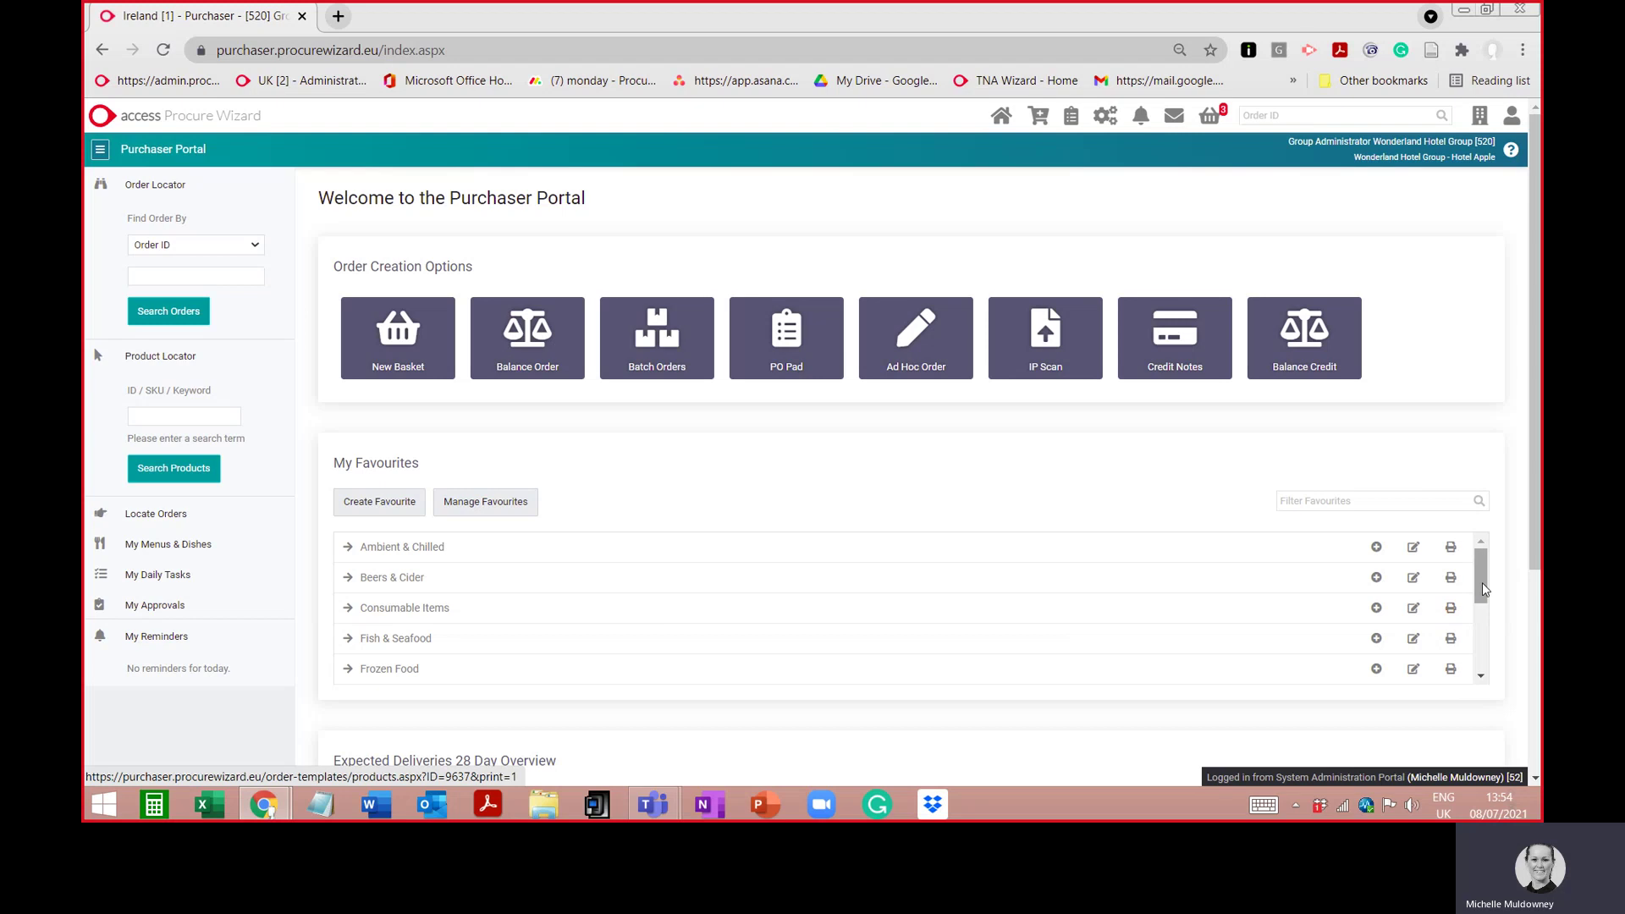
pyautogui.moveTo(1482, 592)
pyautogui.mouseDown()
pyautogui.moveTo(1483, 660)
pyautogui.moveTo(1469, 572)
pyautogui.mouseUp()
pyautogui.moveTo(1480, 579); pyautogui.dragTo(1478, 647)
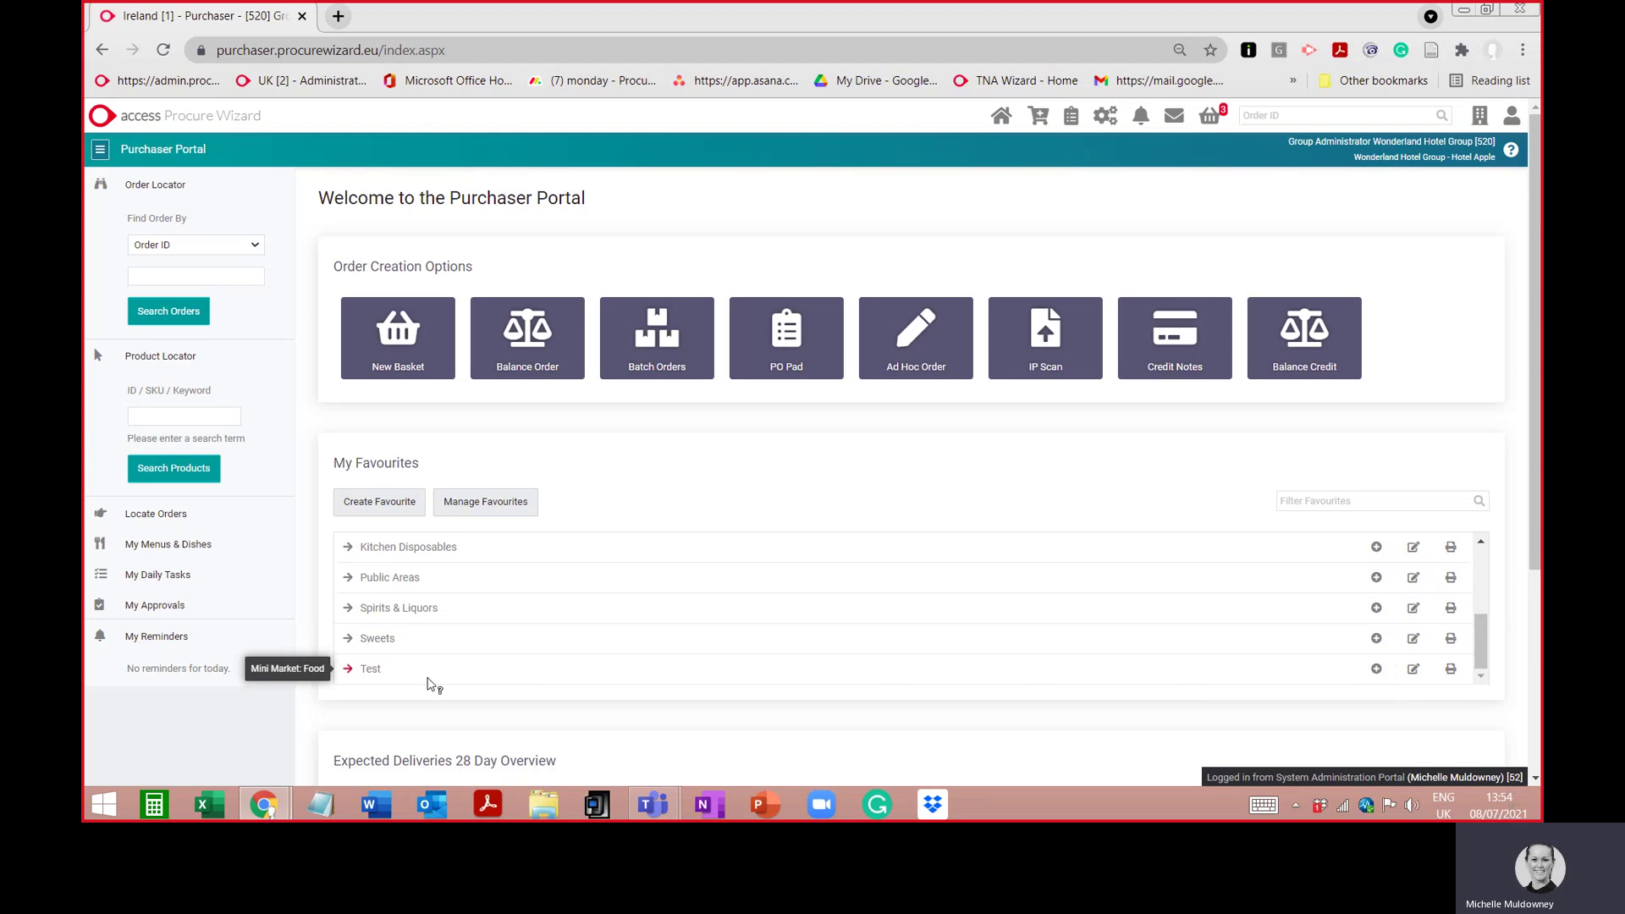
pyautogui.click(370, 672)
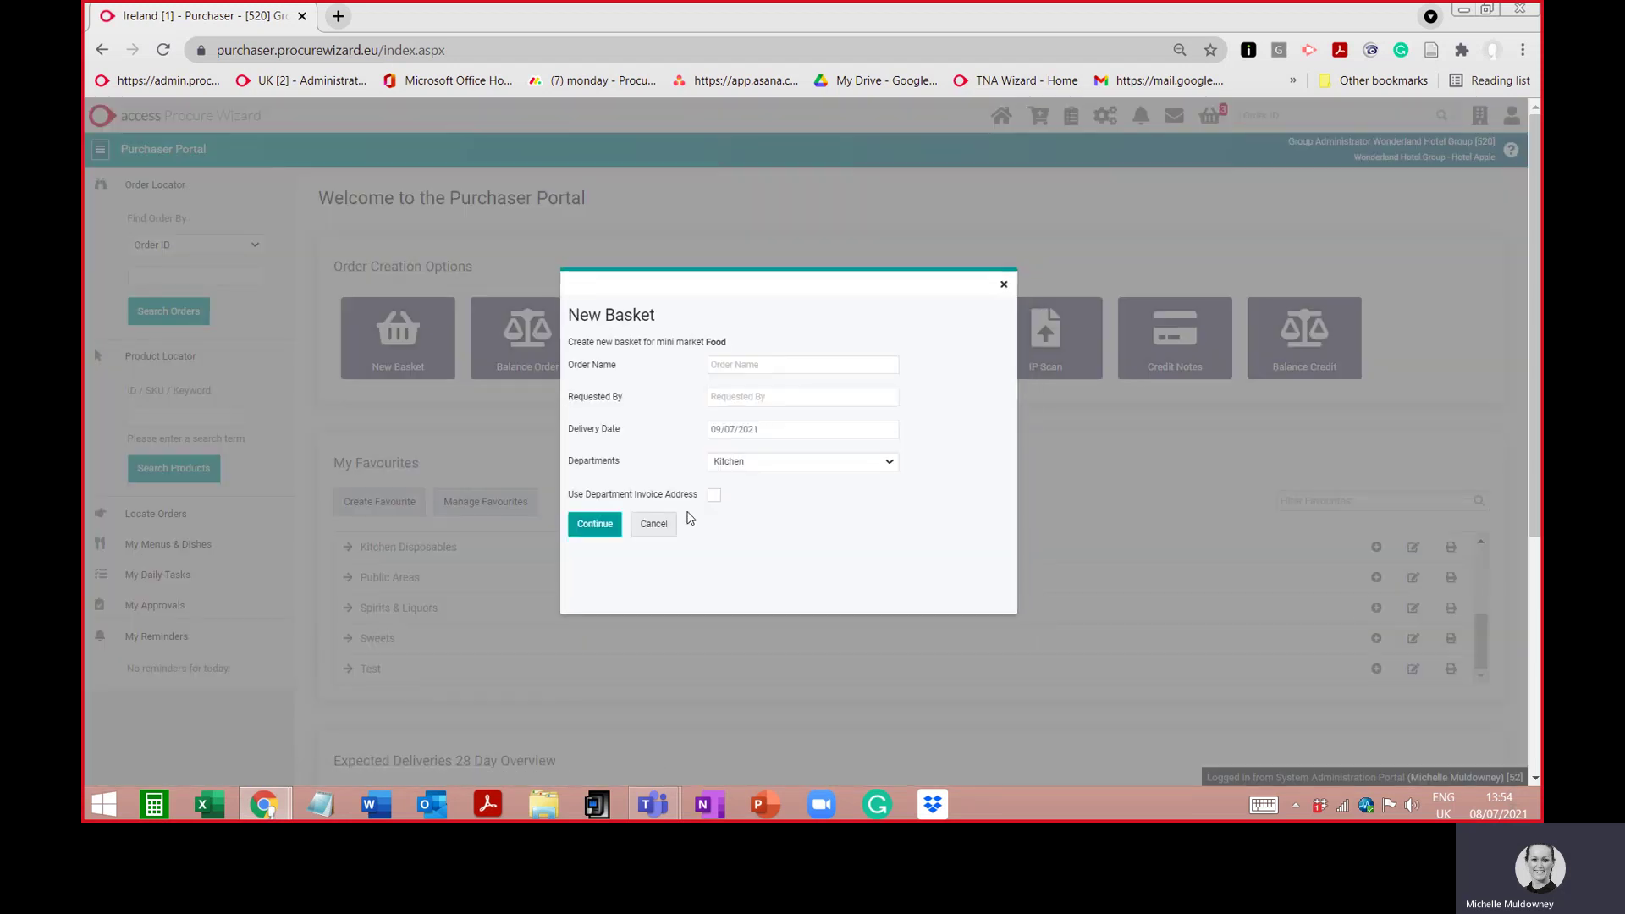
pyautogui.click(605, 528)
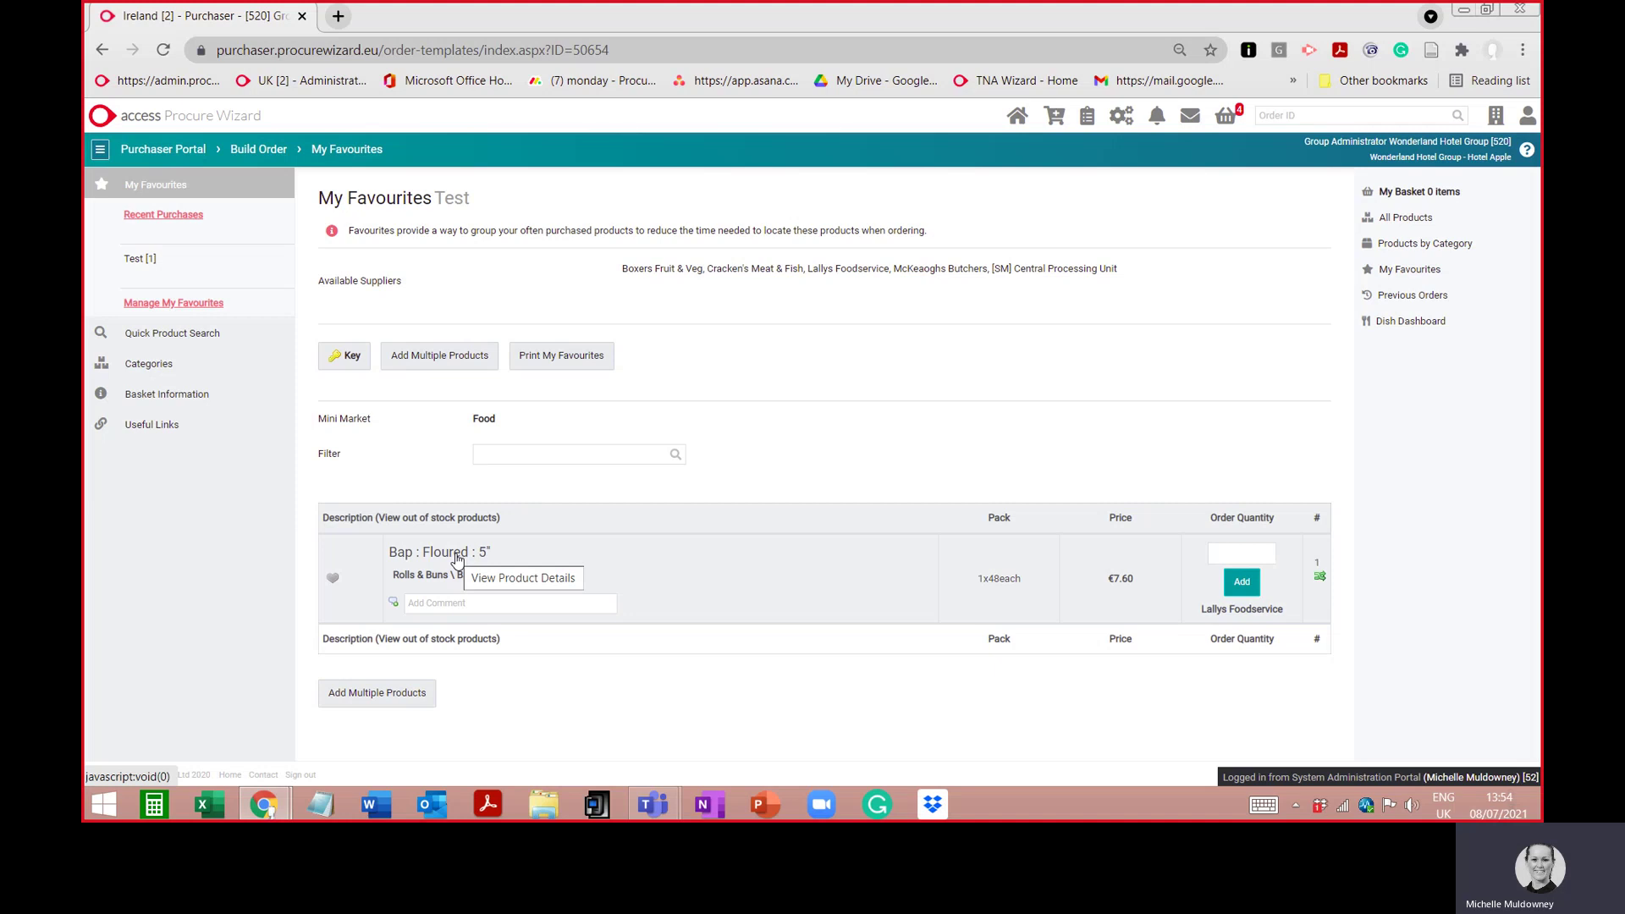
pyautogui.click(332, 583)
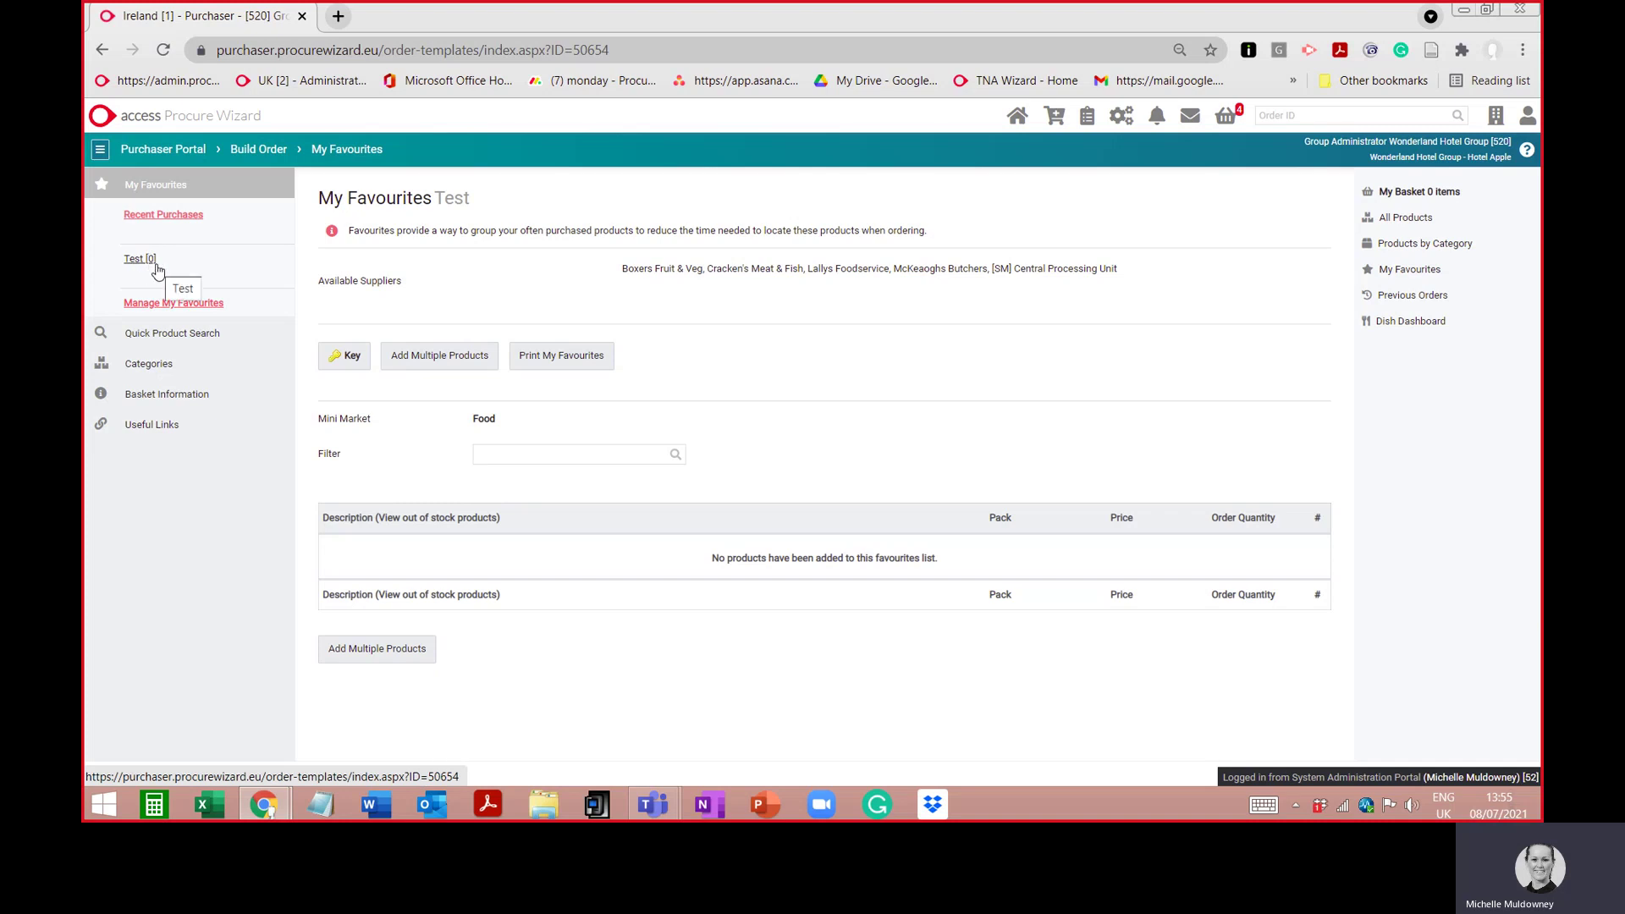
# Step: Run a quick product search for "bread" across all allowed suppliers
pyautogui.click(163, 334)
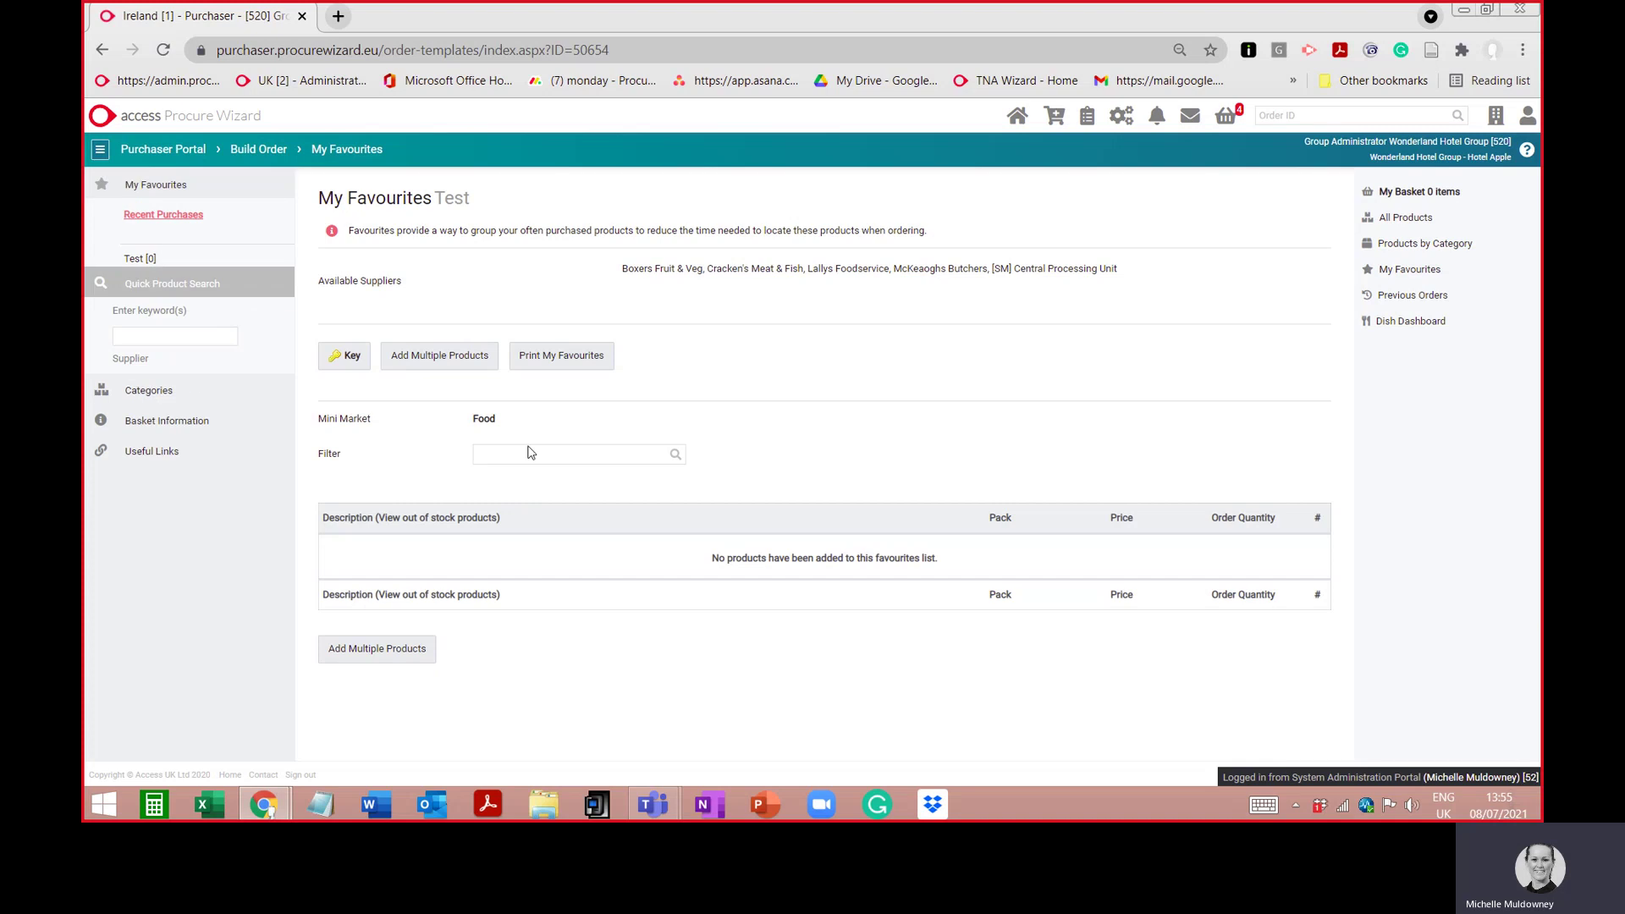
pyautogui.click(184, 277)
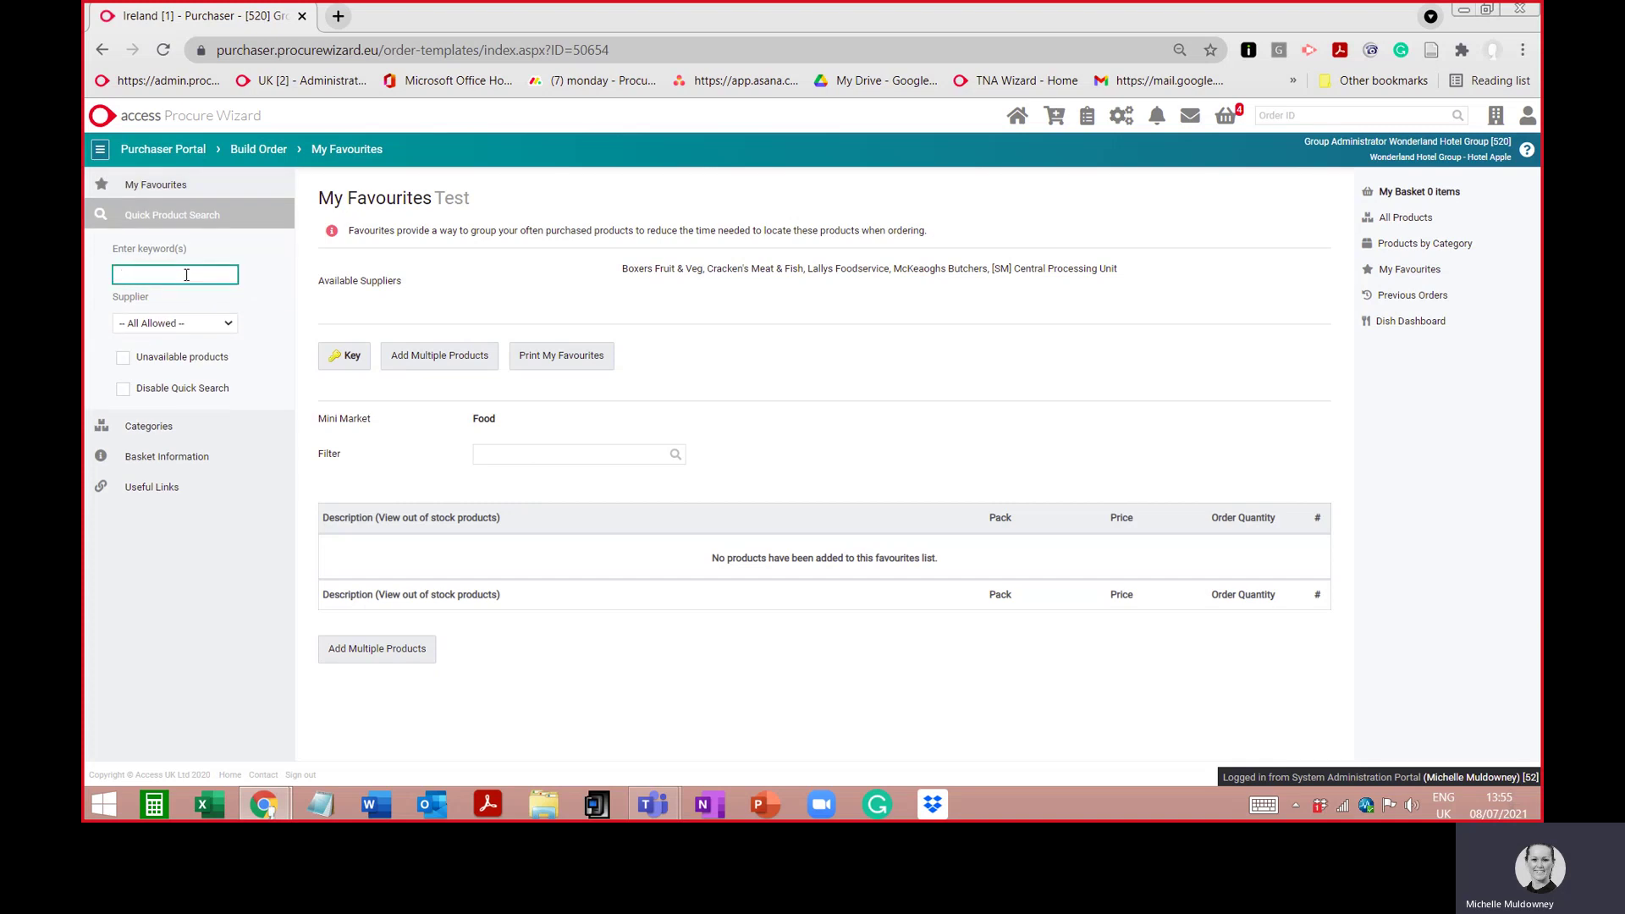
pyautogui.write('bread')
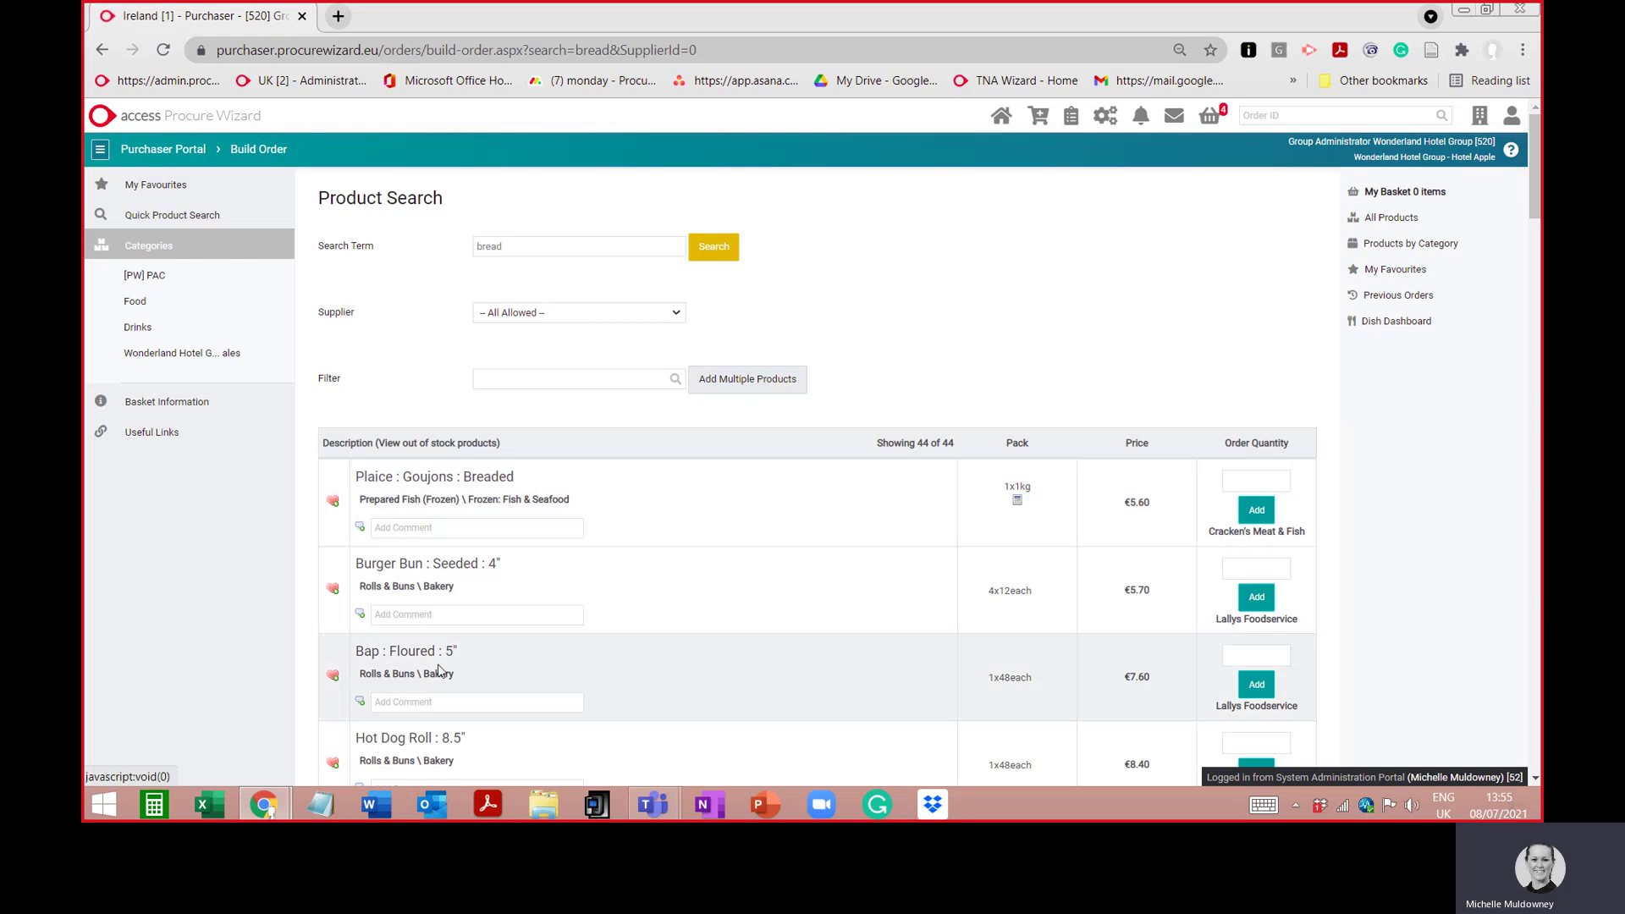
# Step: Add Bap : Floured : 5", Hot Dog Roll : 8.5" and Petit Pain from the bread results to the Test favourites list
pyautogui.click(334, 677)
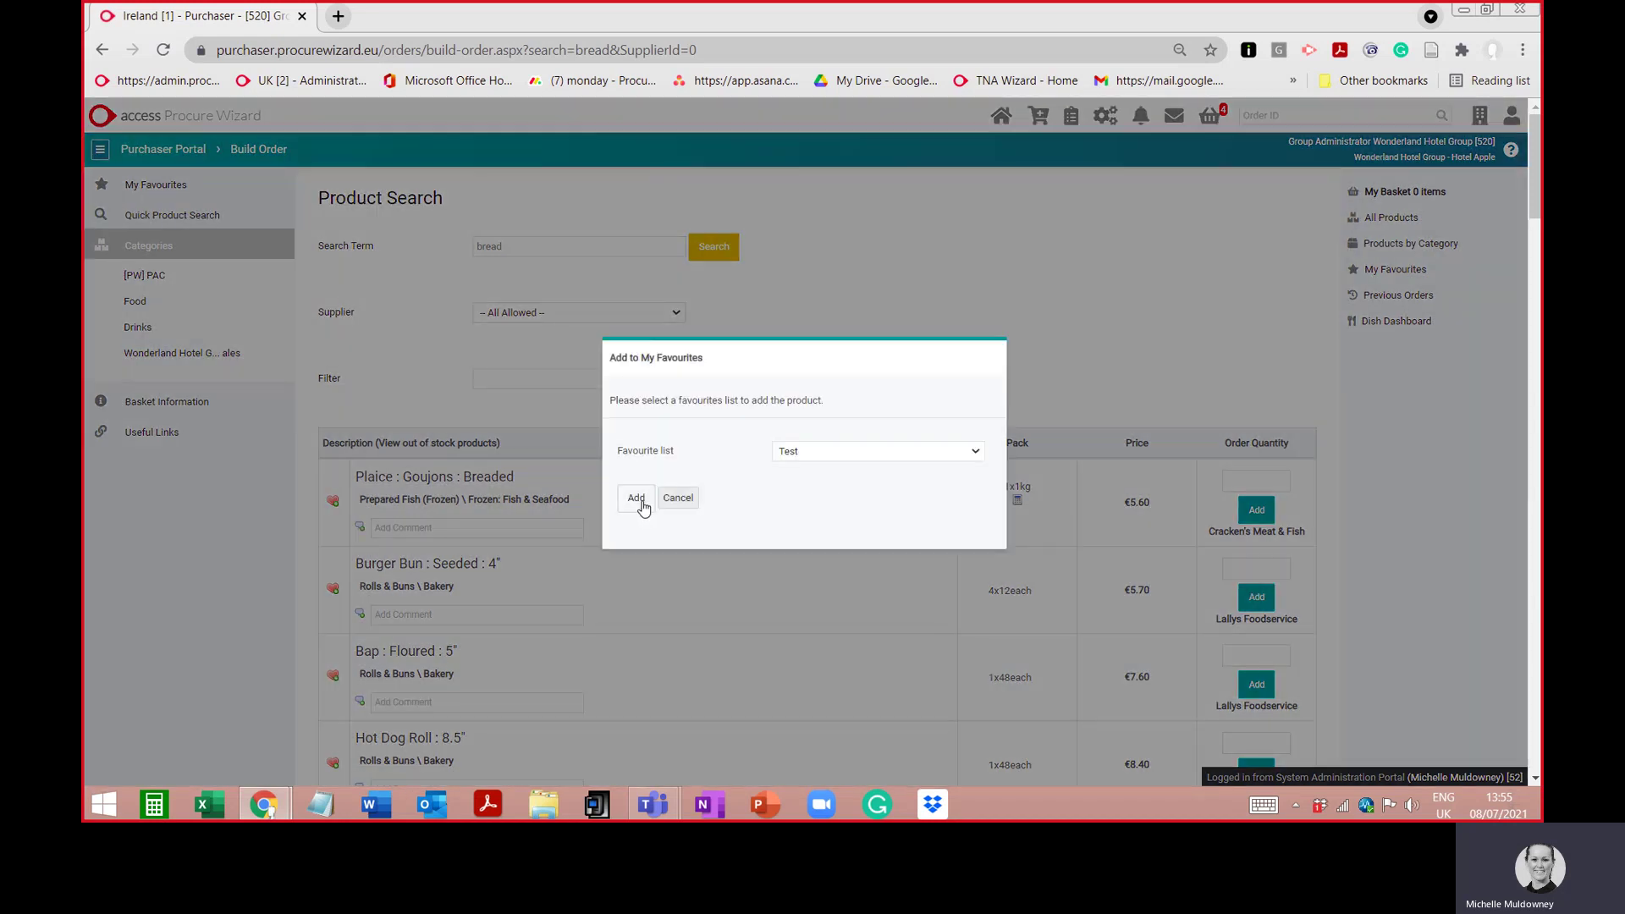
pyautogui.click(641, 502)
pyautogui.scroll(-2, 792, 624)
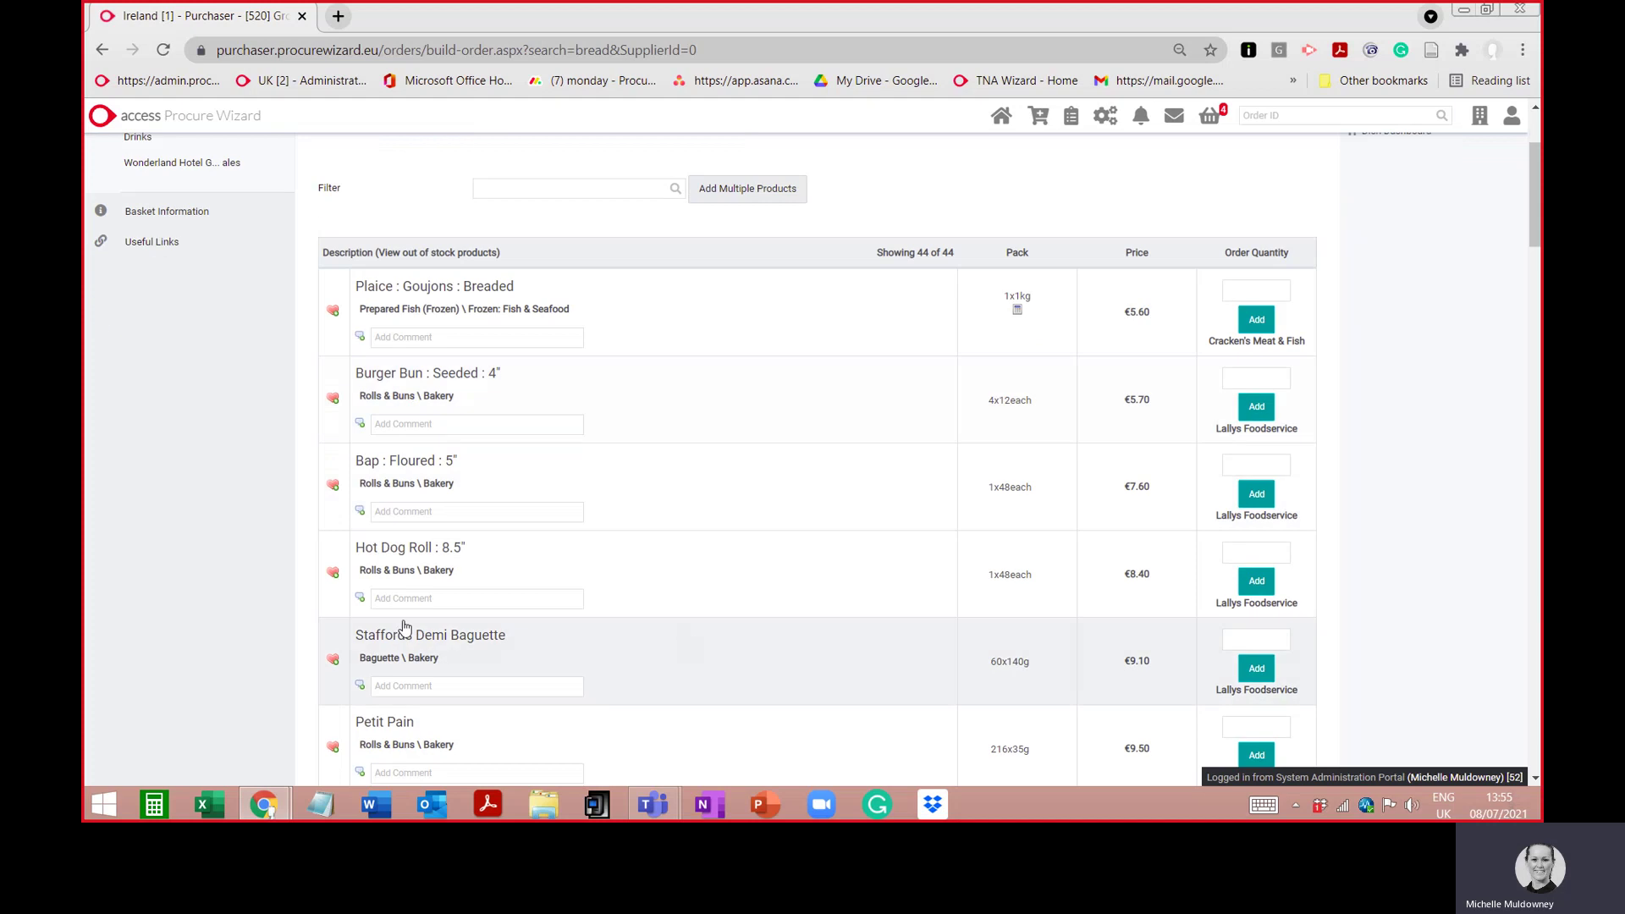
pyautogui.click(332, 574)
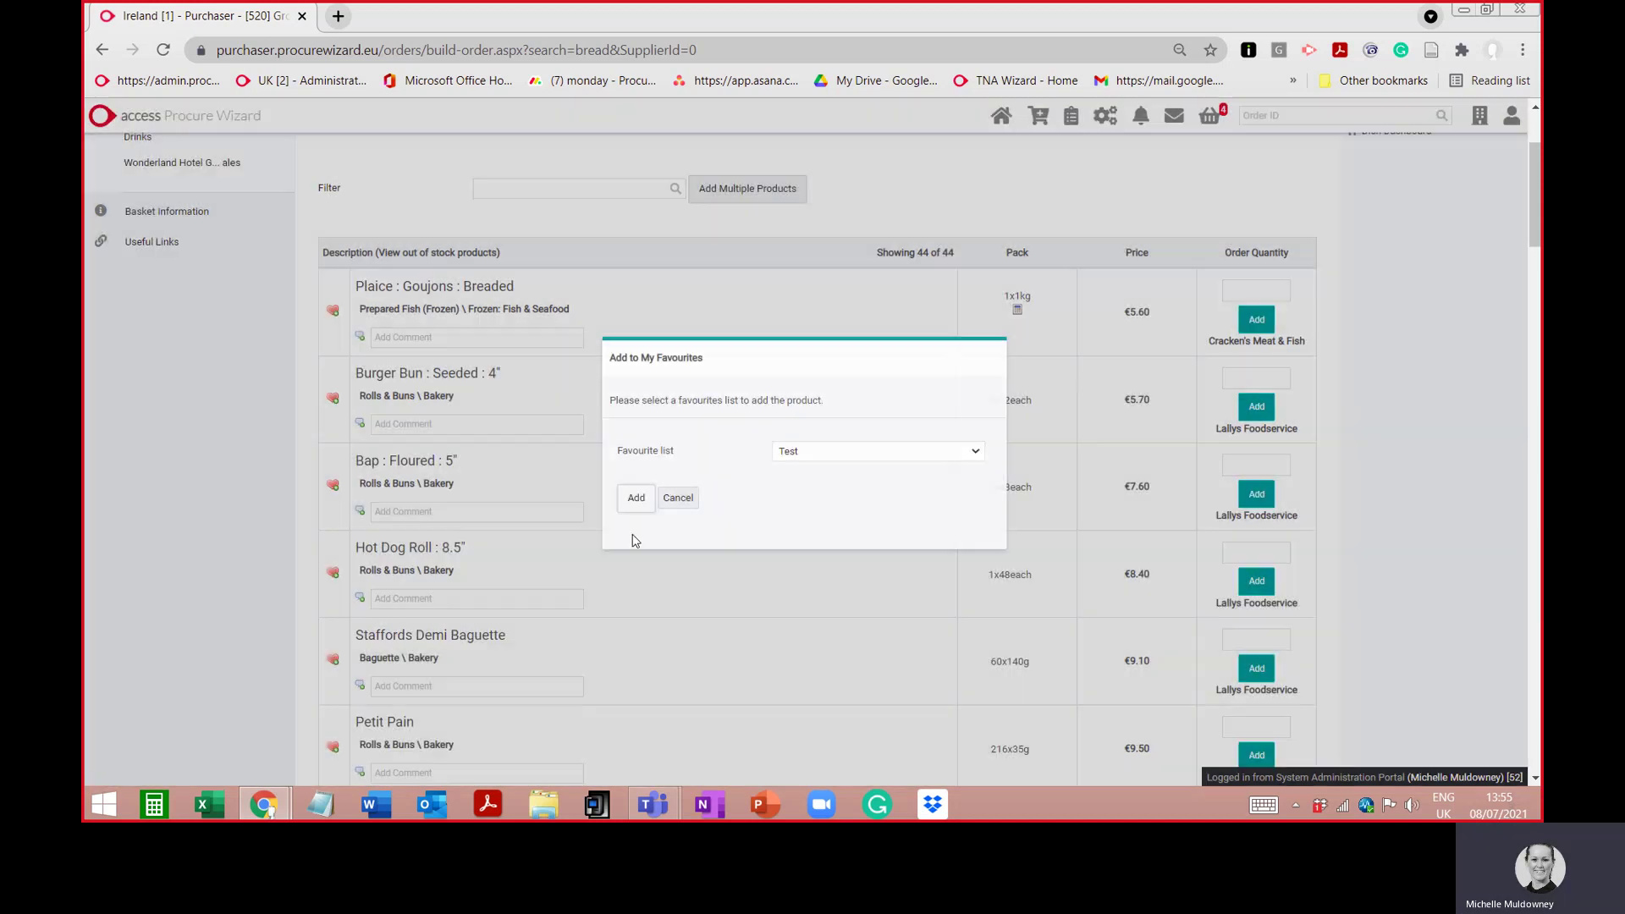
pyautogui.click(637, 500)
pyautogui.scroll(-2, 519, 702)
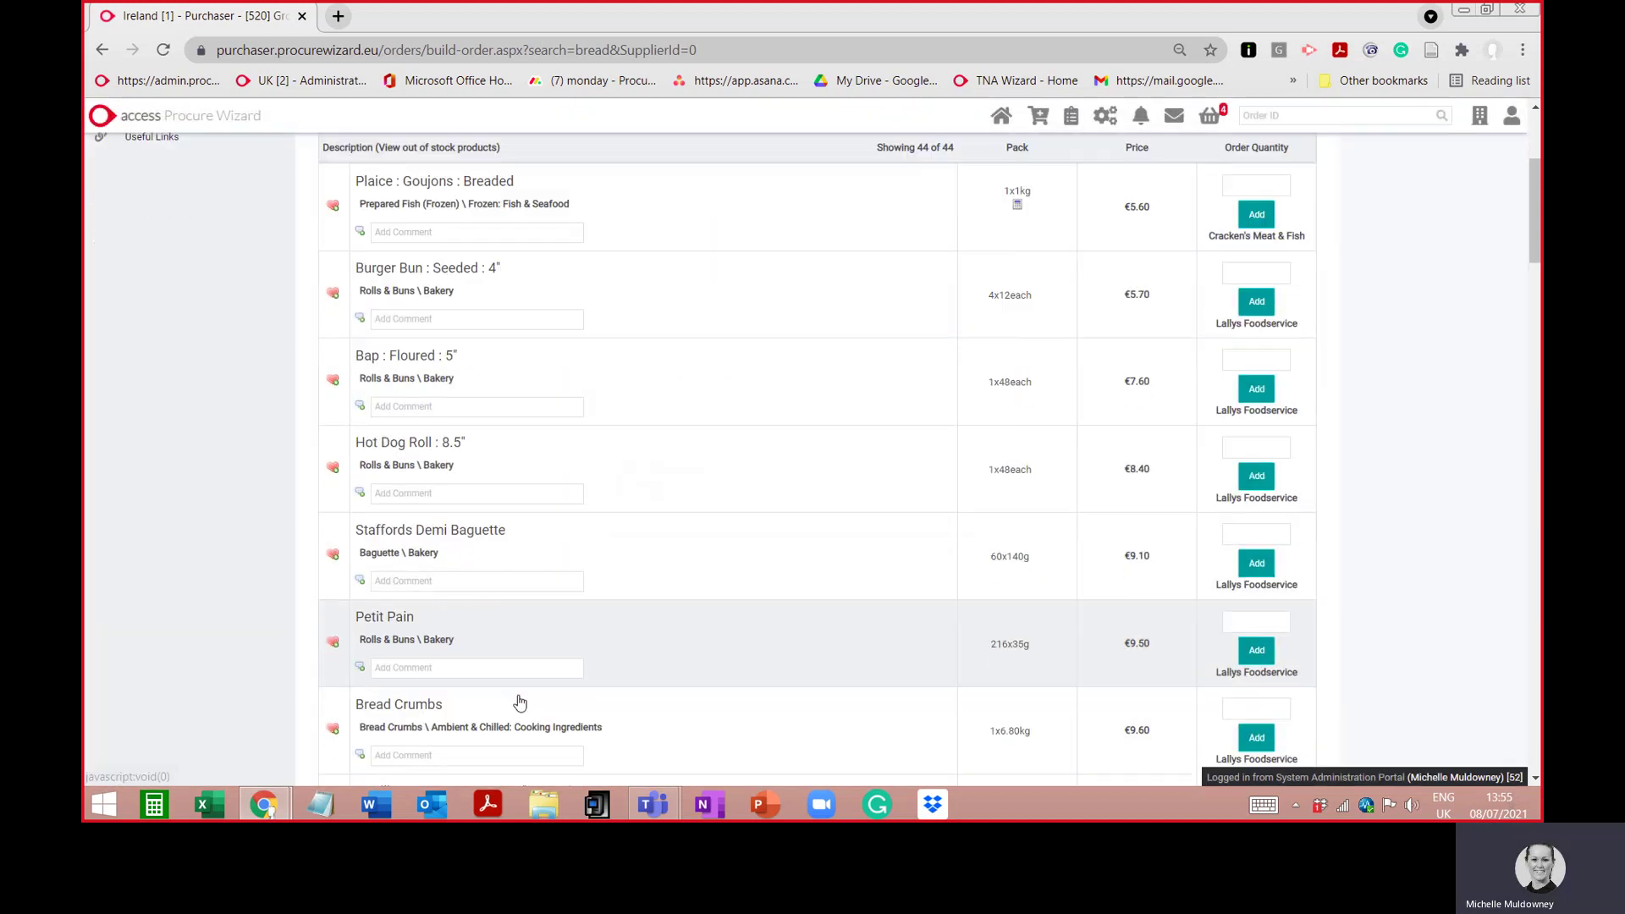
pyautogui.click(334, 558)
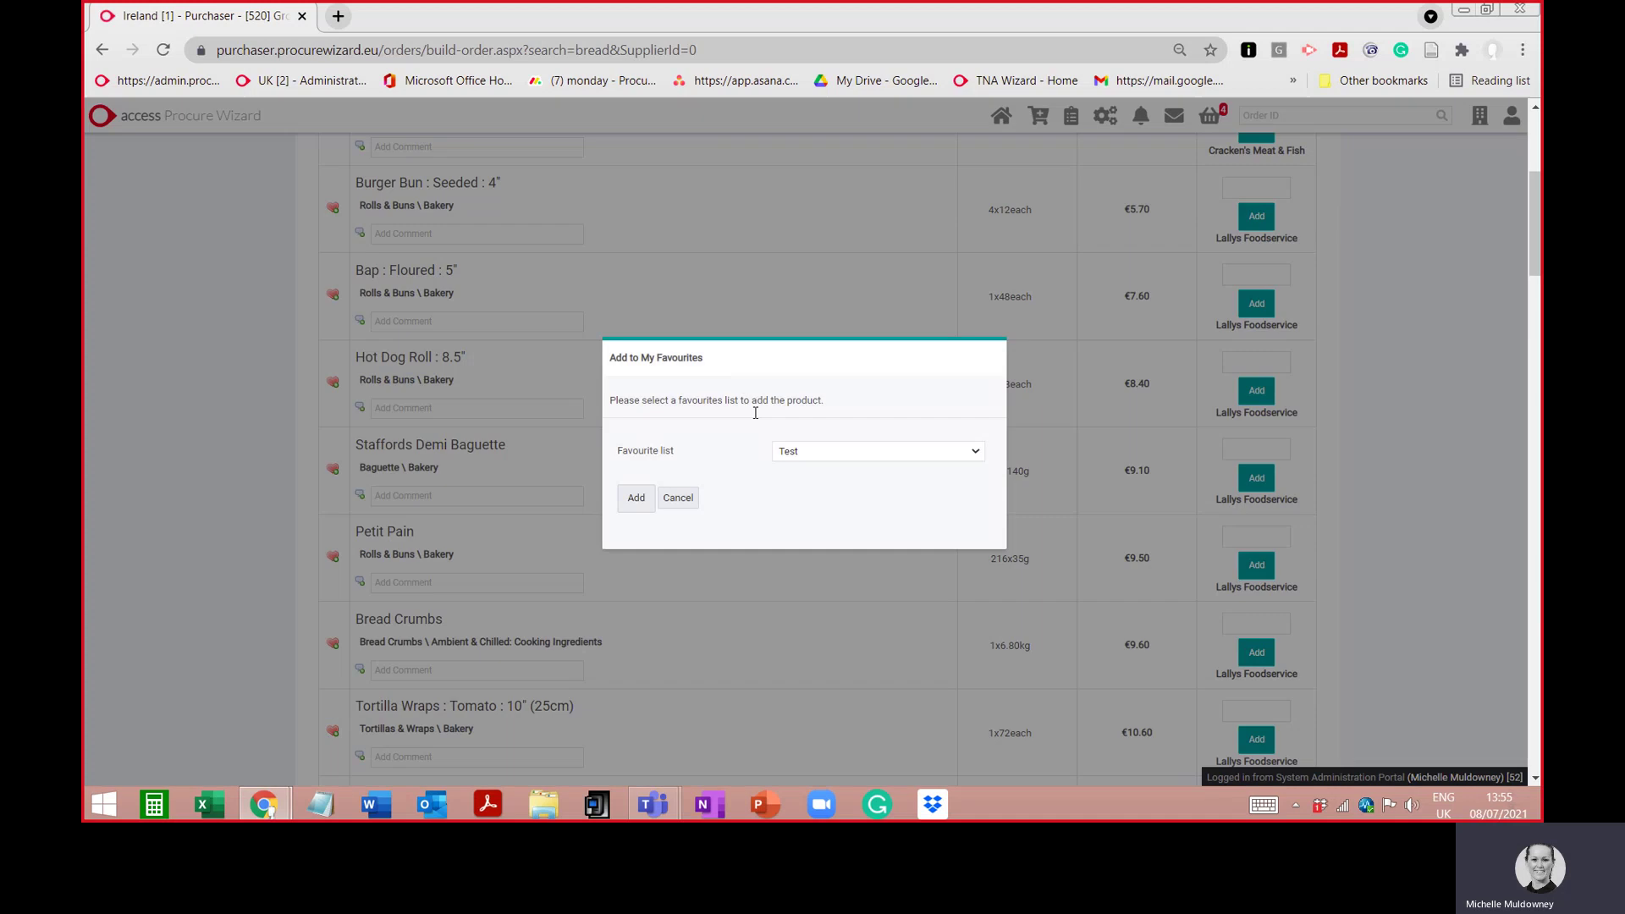
pyautogui.click(635, 498)
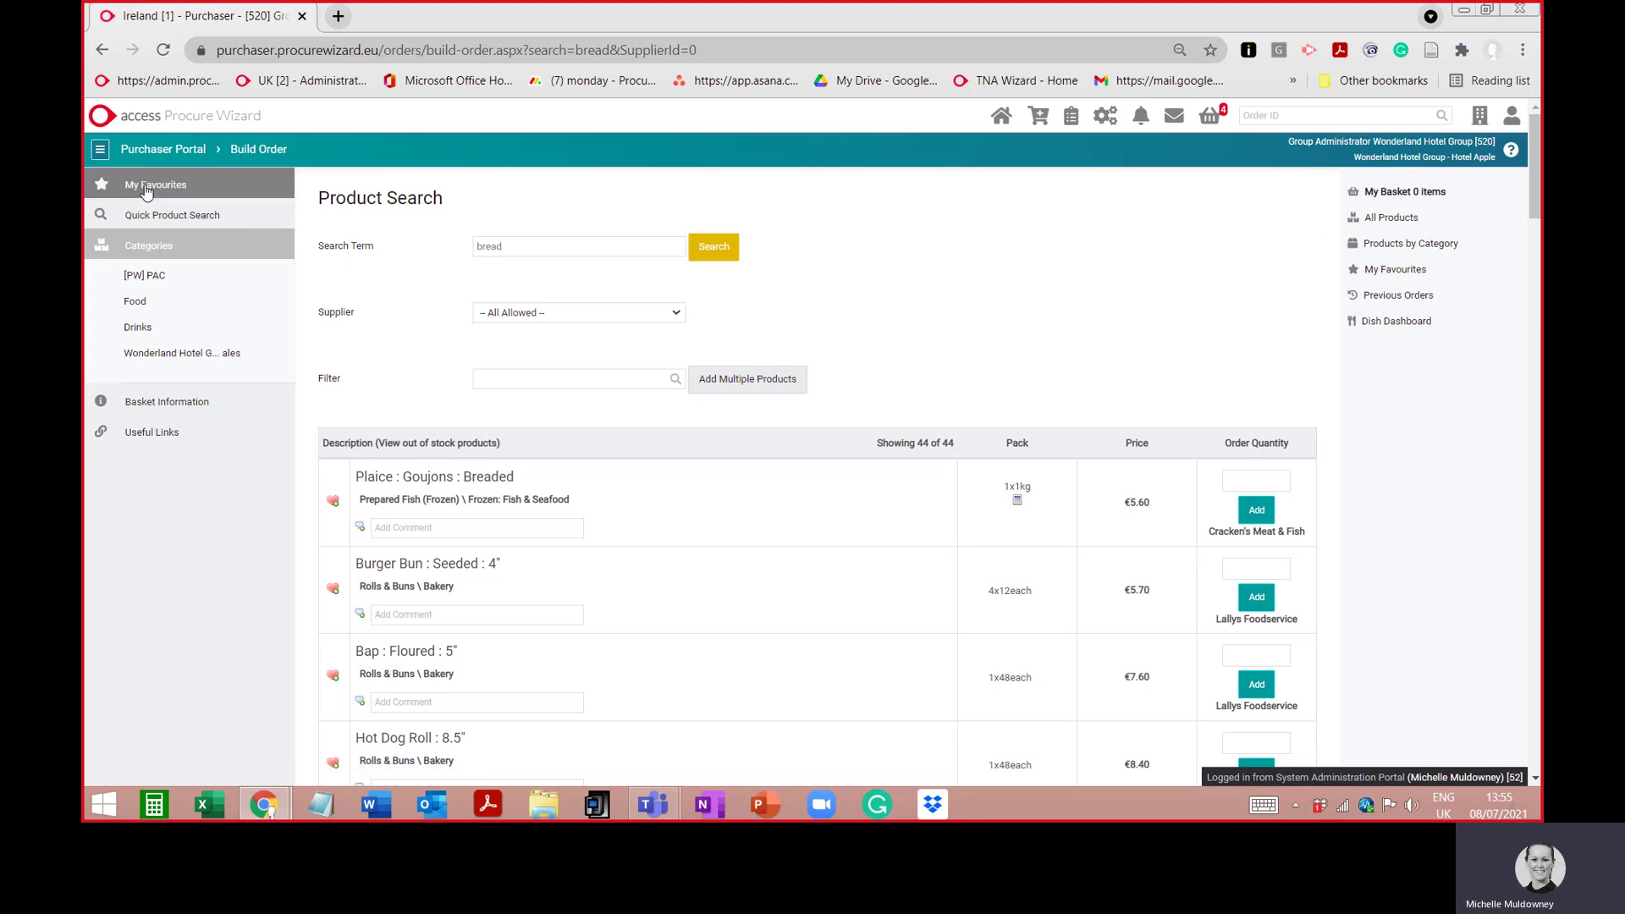
# Step: Open the Test favourites list in the order and review the products it contains
pyautogui.click(174, 187)
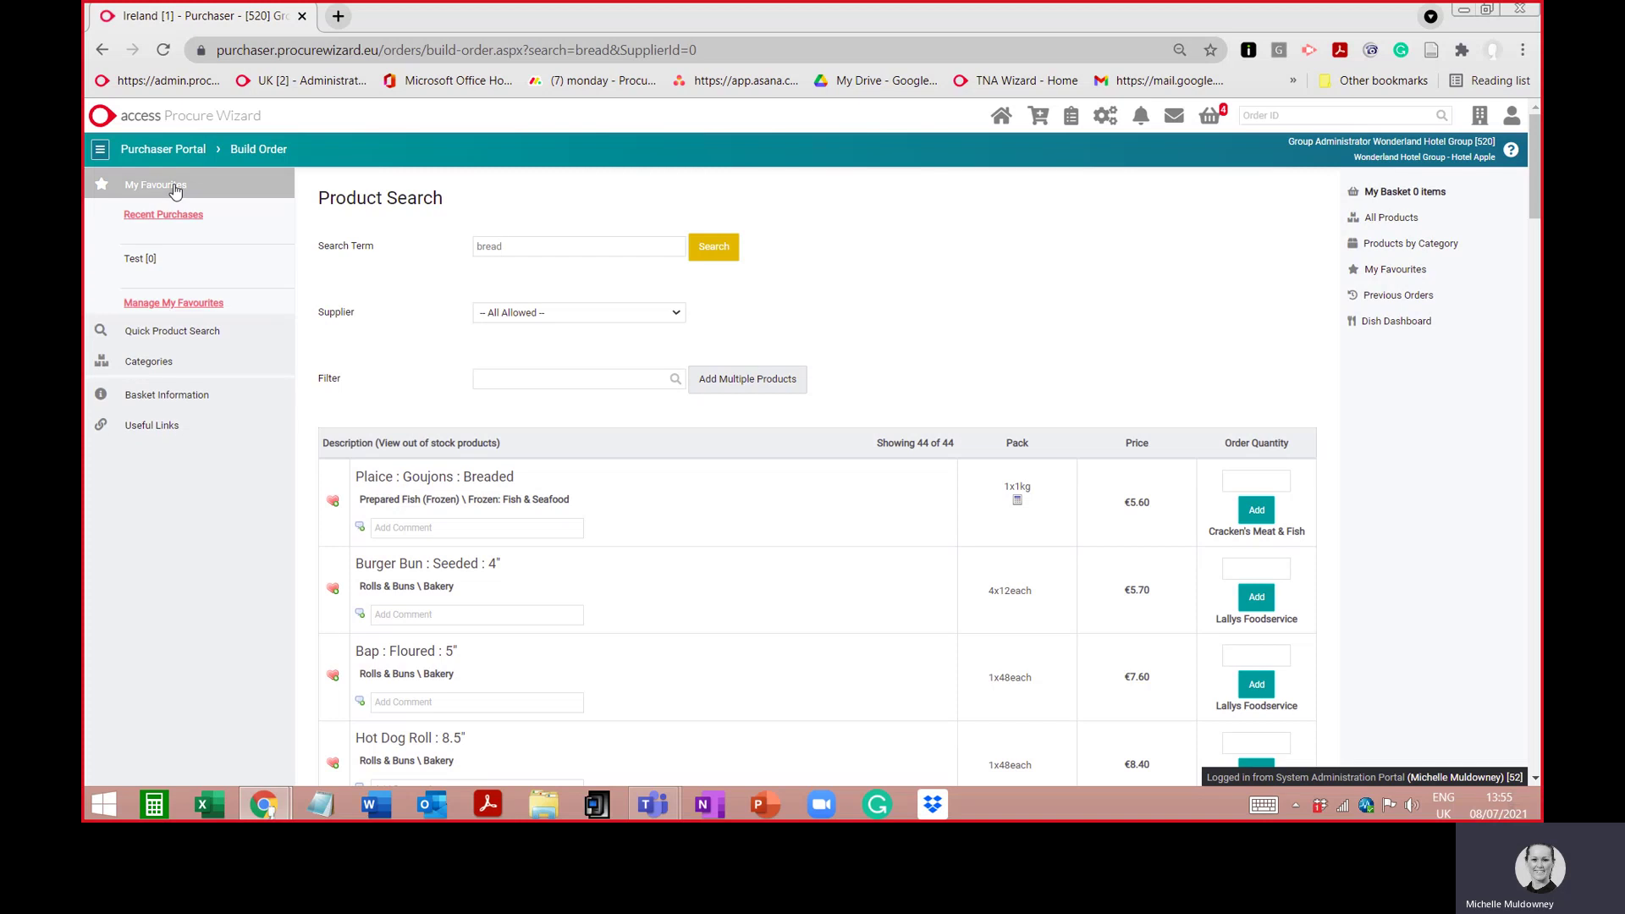
pyautogui.click(140, 256)
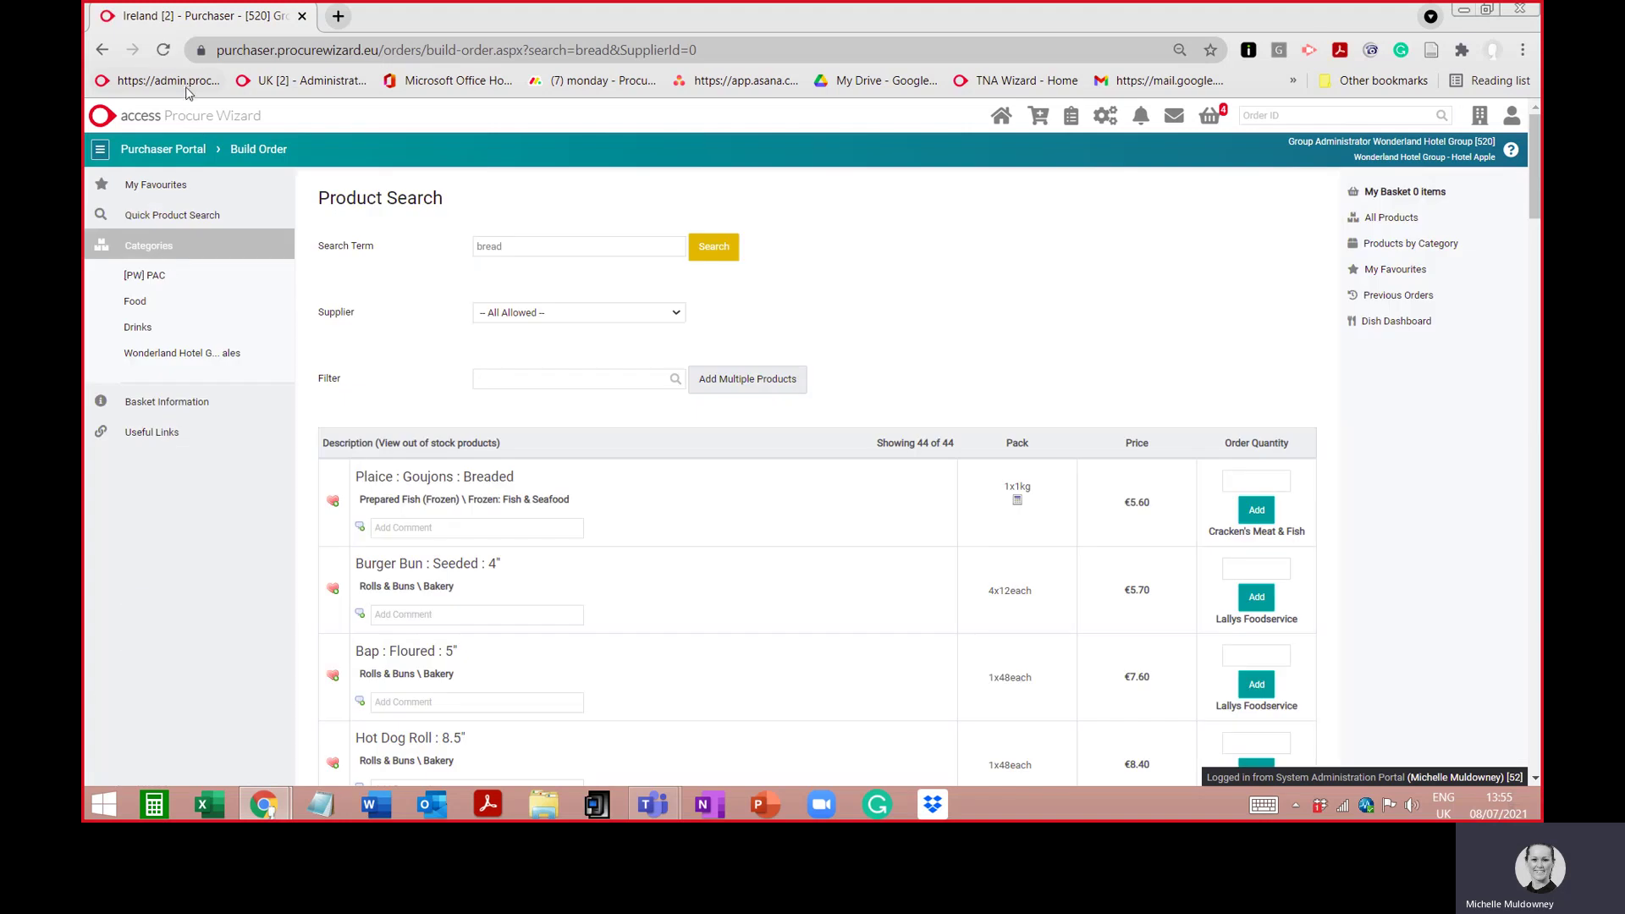
pyautogui.click(149, 188)
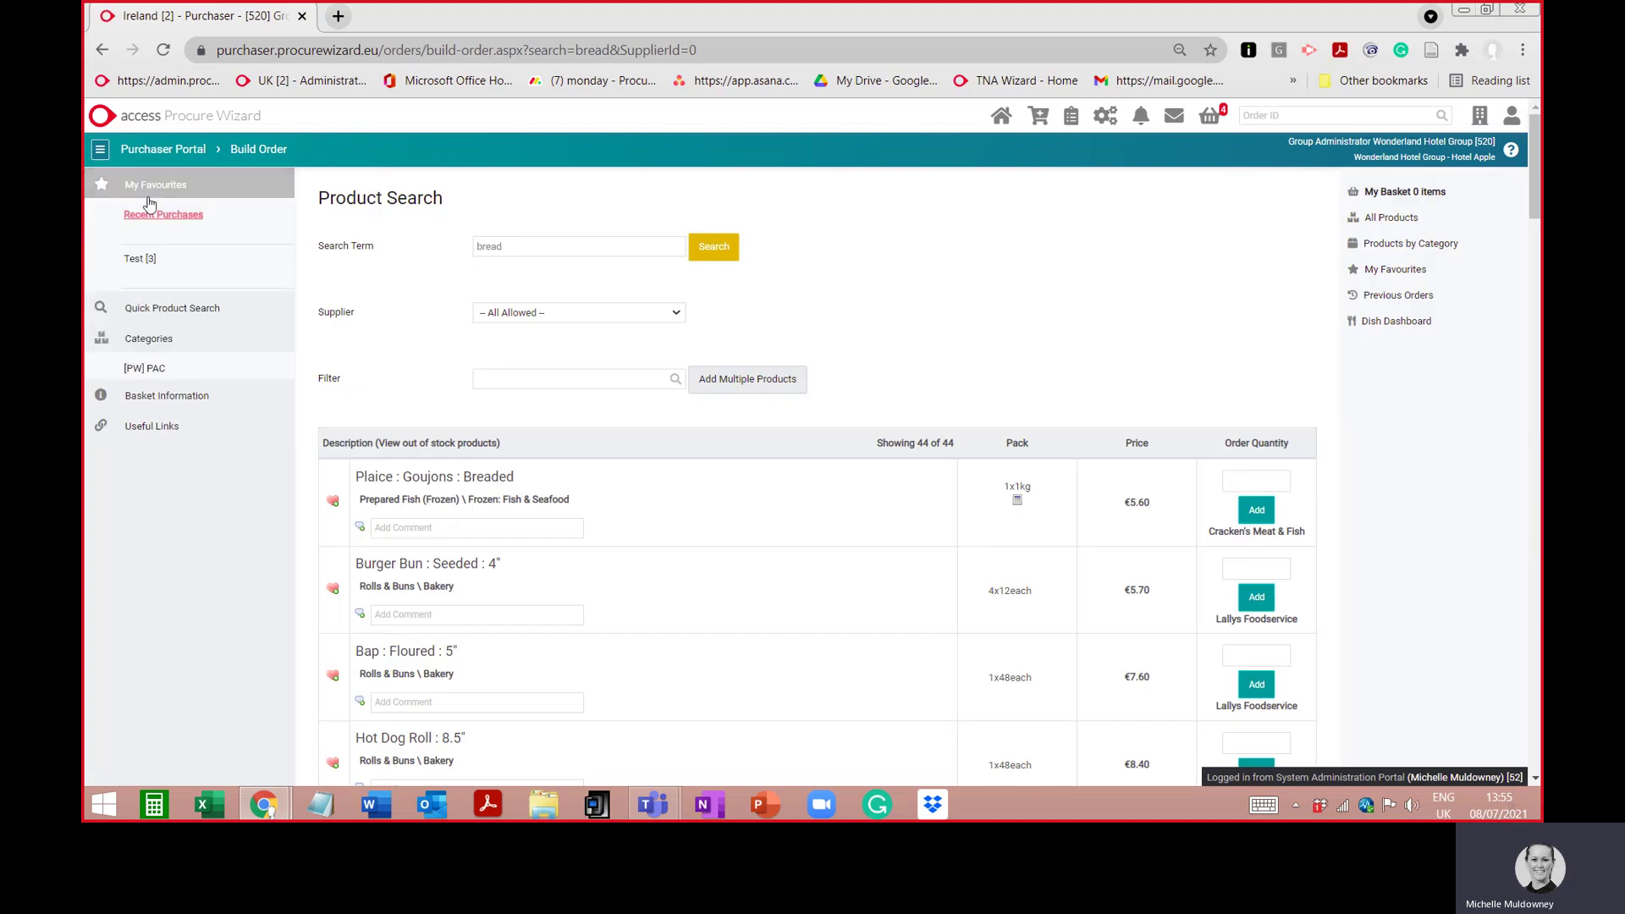
pyautogui.click(147, 262)
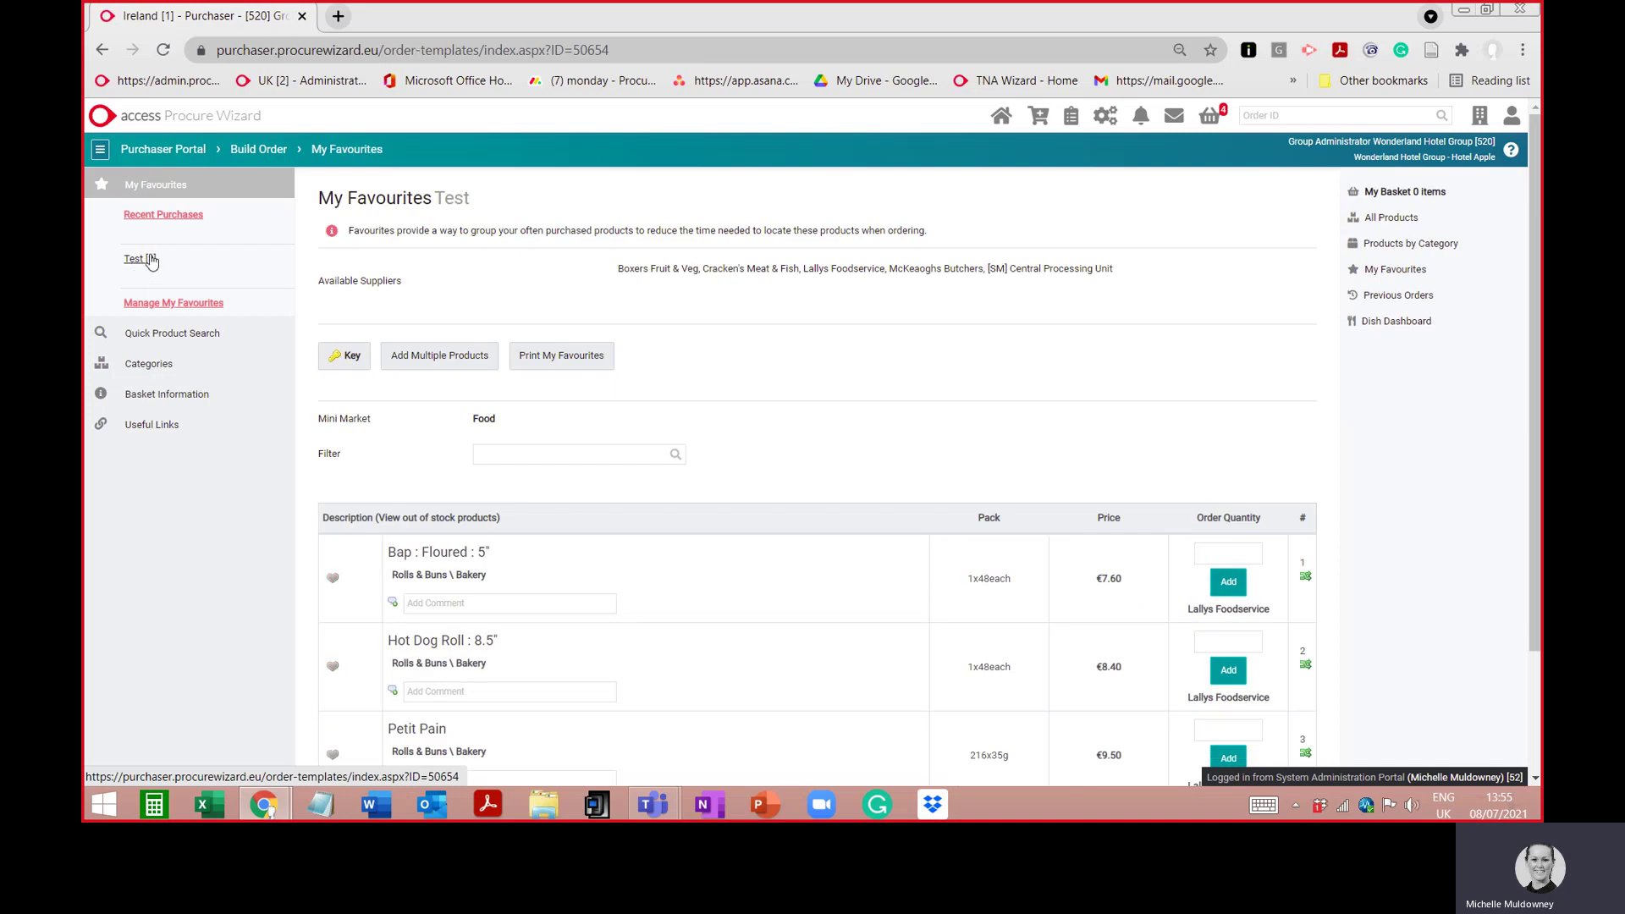
pyautogui.scroll(-3, 648, 416)
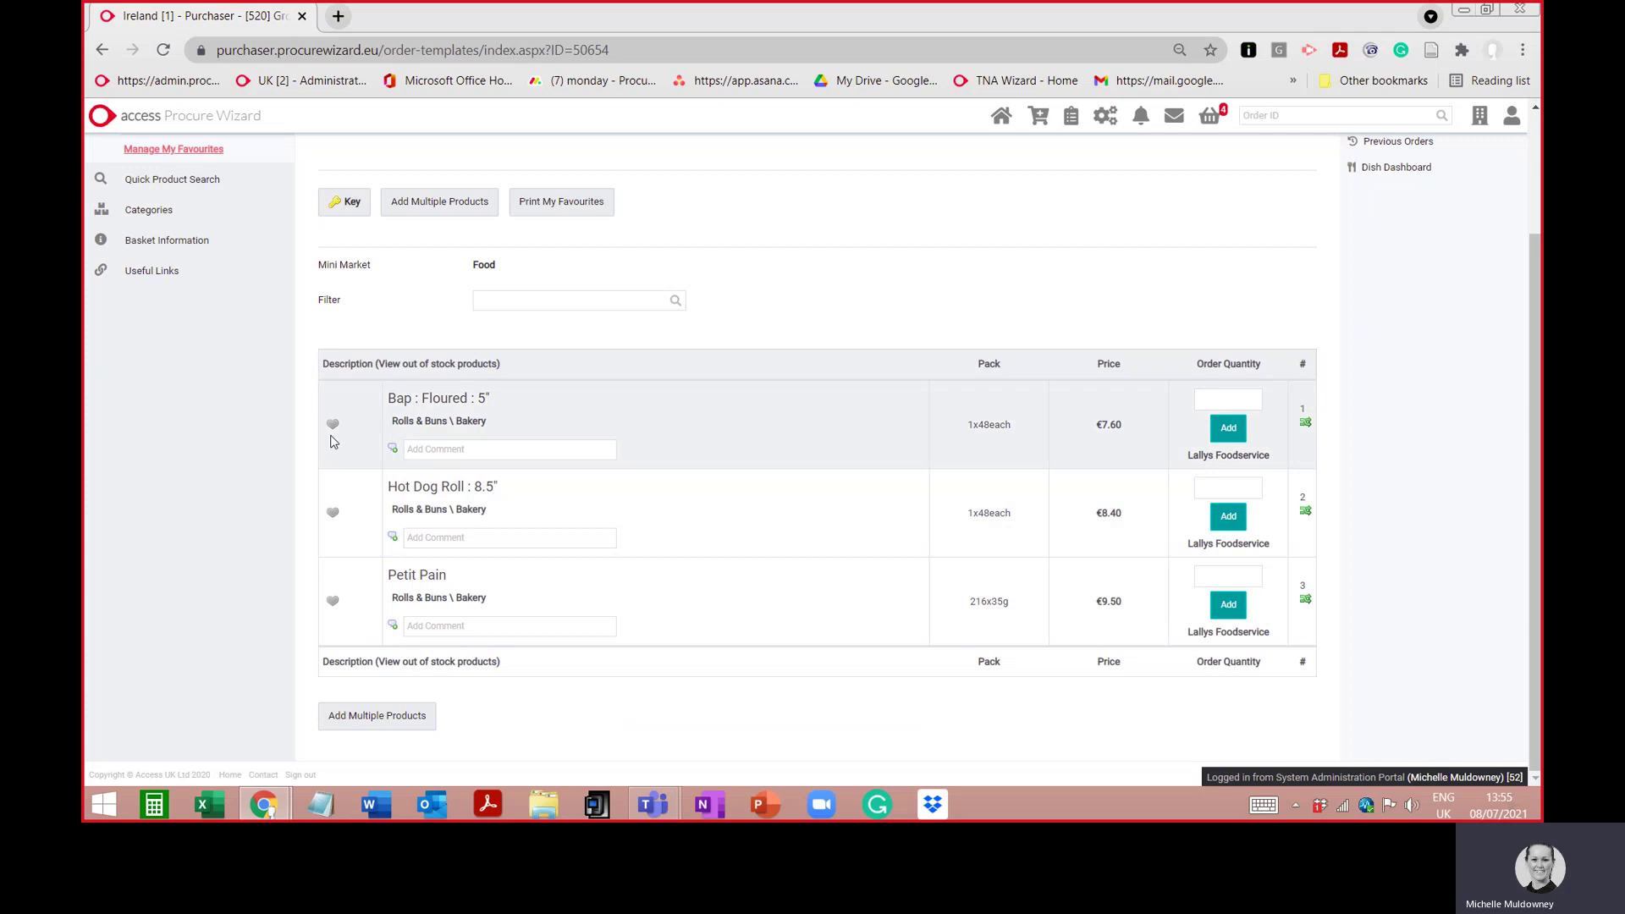
pyautogui.scroll(3, 534, 480)
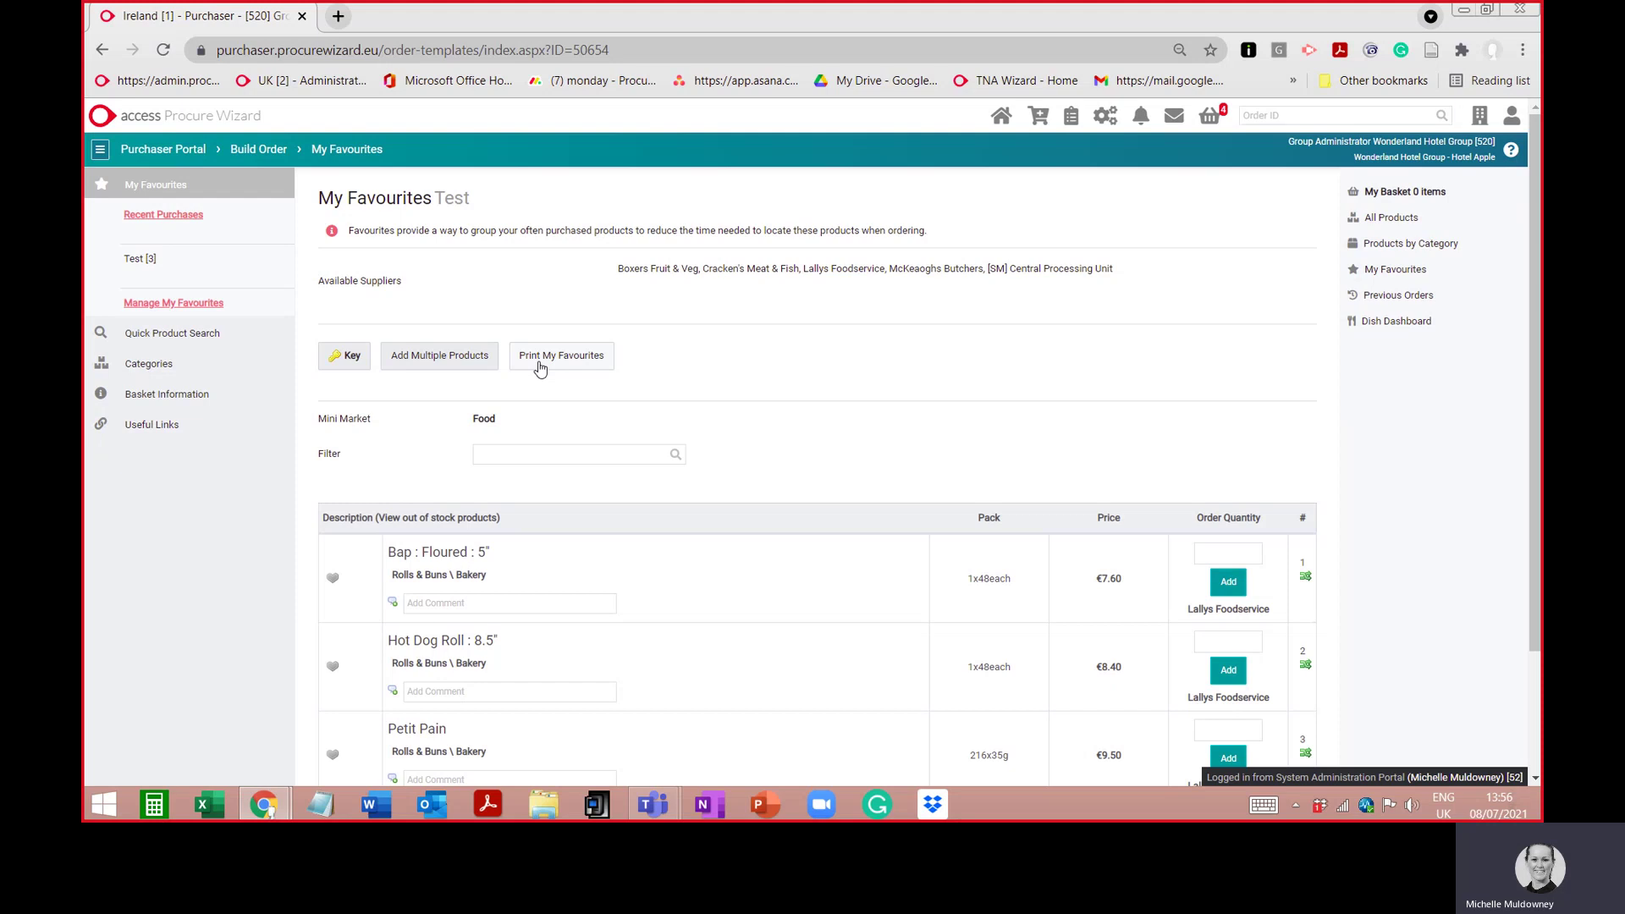
# Step: Open the favourites management page and examine the existing lists, their assigned mini markets and the actions available for each
pyautogui.click(188, 304)
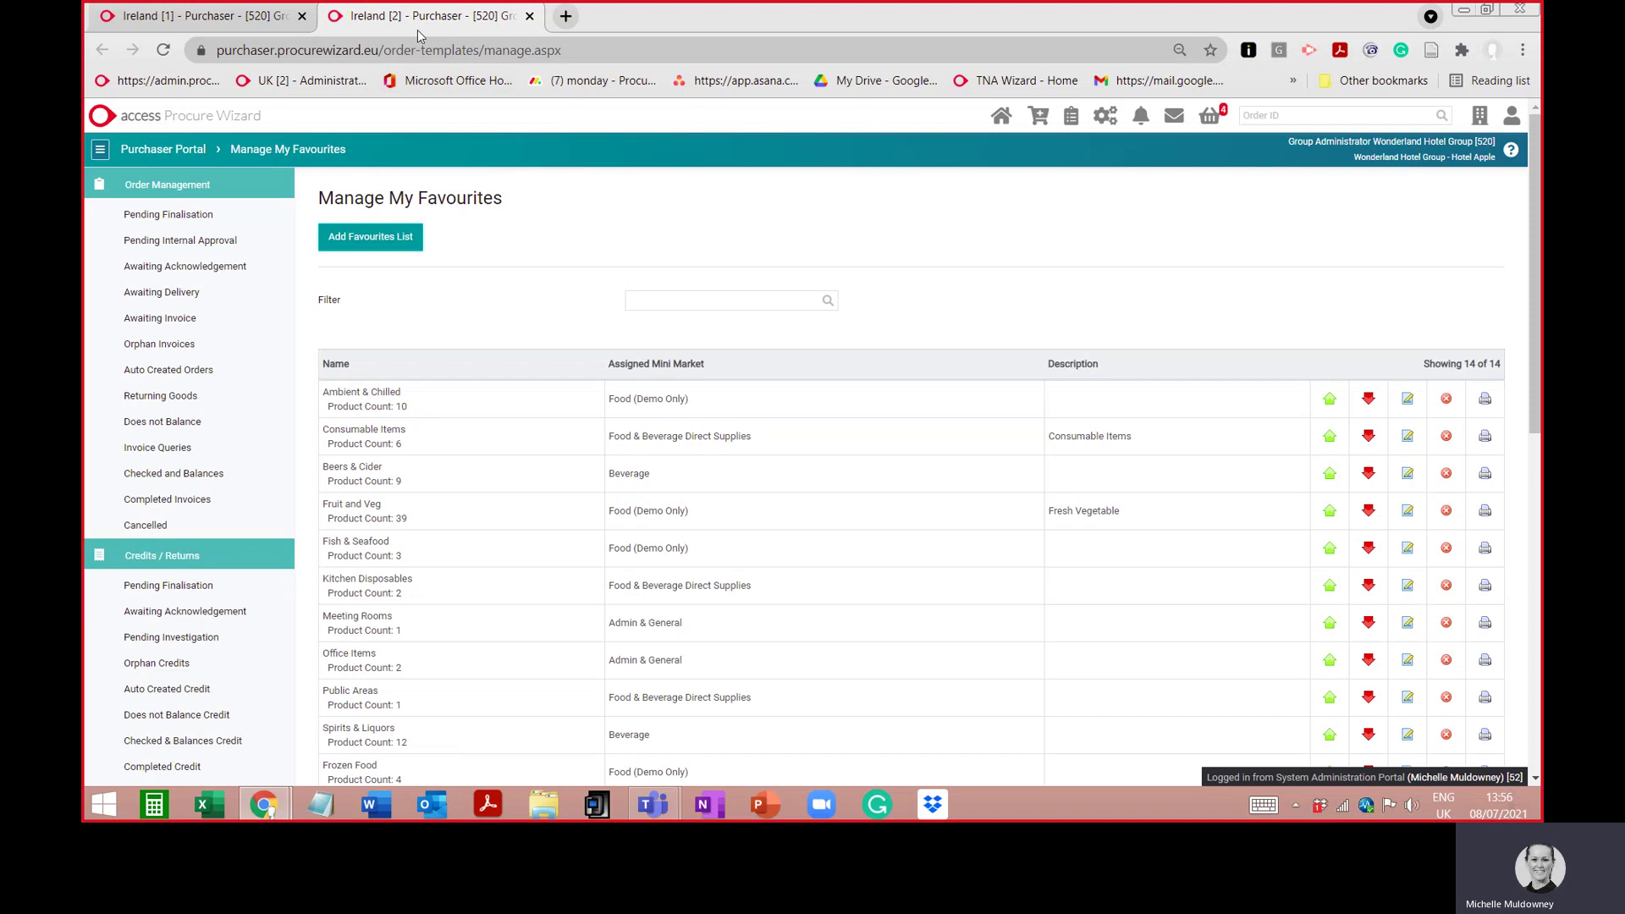
pyautogui.scroll(-5, 556, 297)
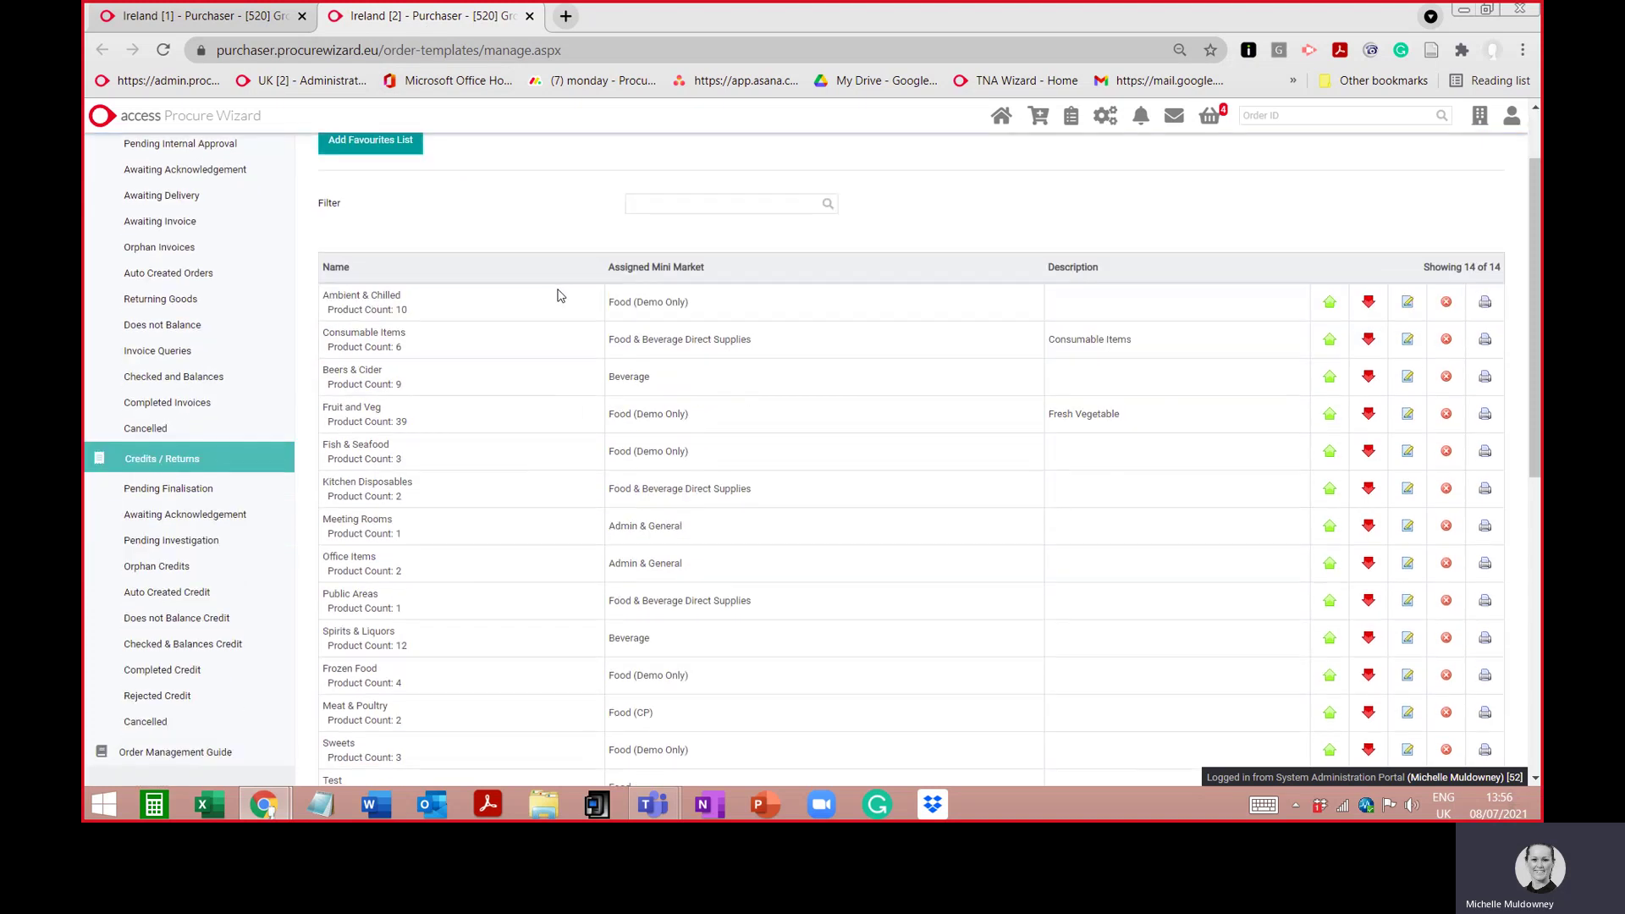
pyautogui.scroll(-3, 557, 295)
pyautogui.scroll(8, 557, 296)
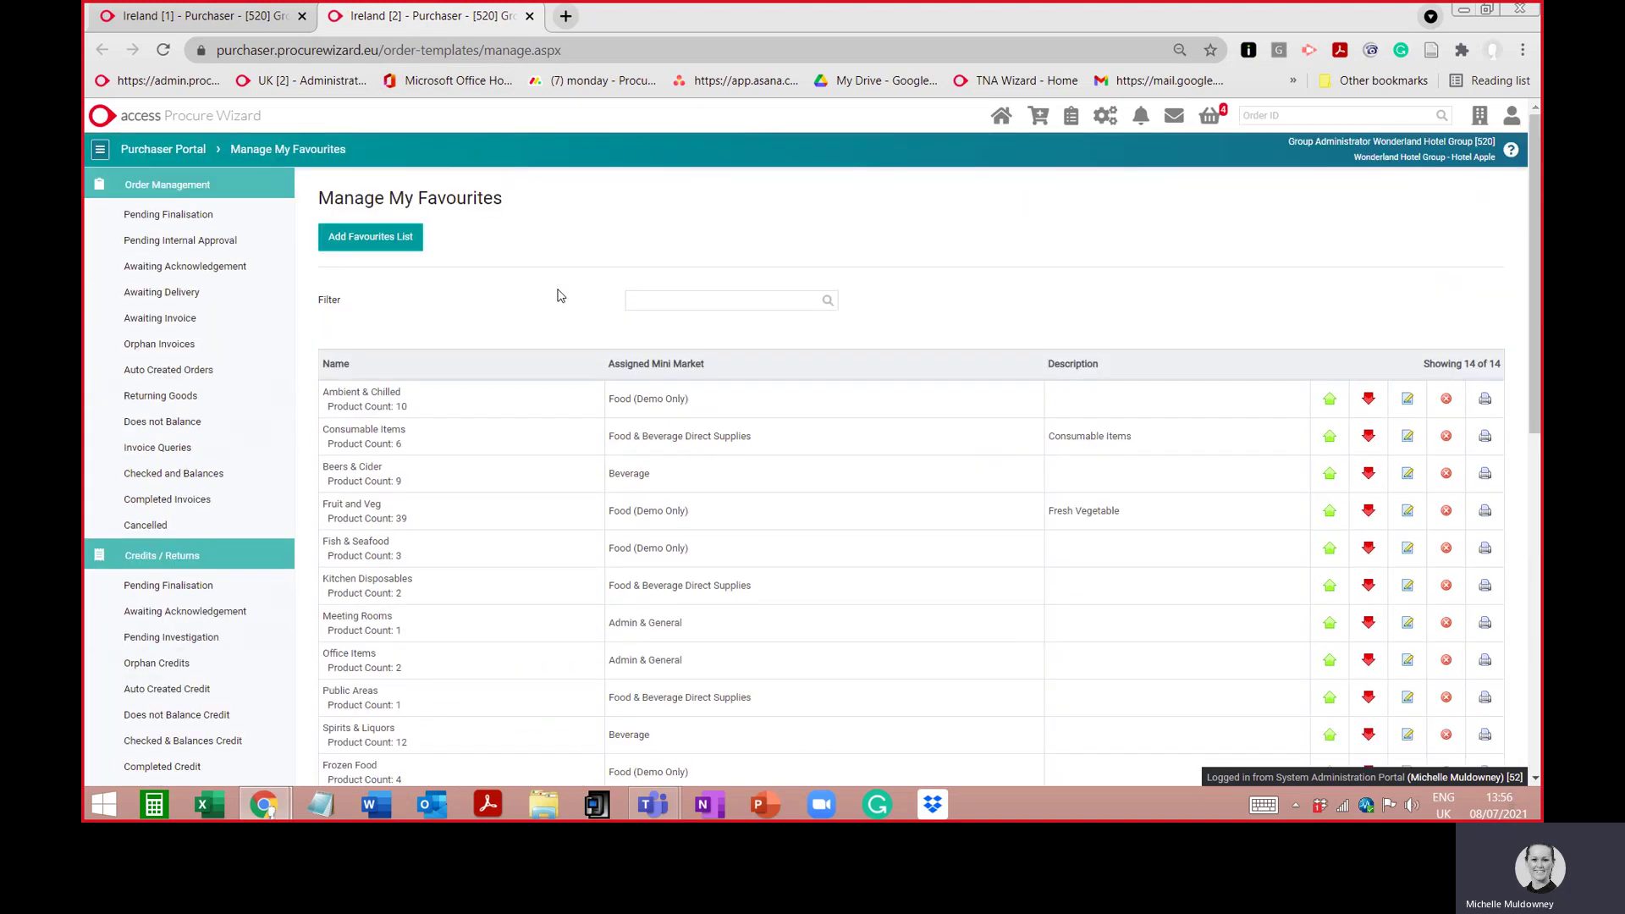
pyautogui.scroll(-3, 844, 370)
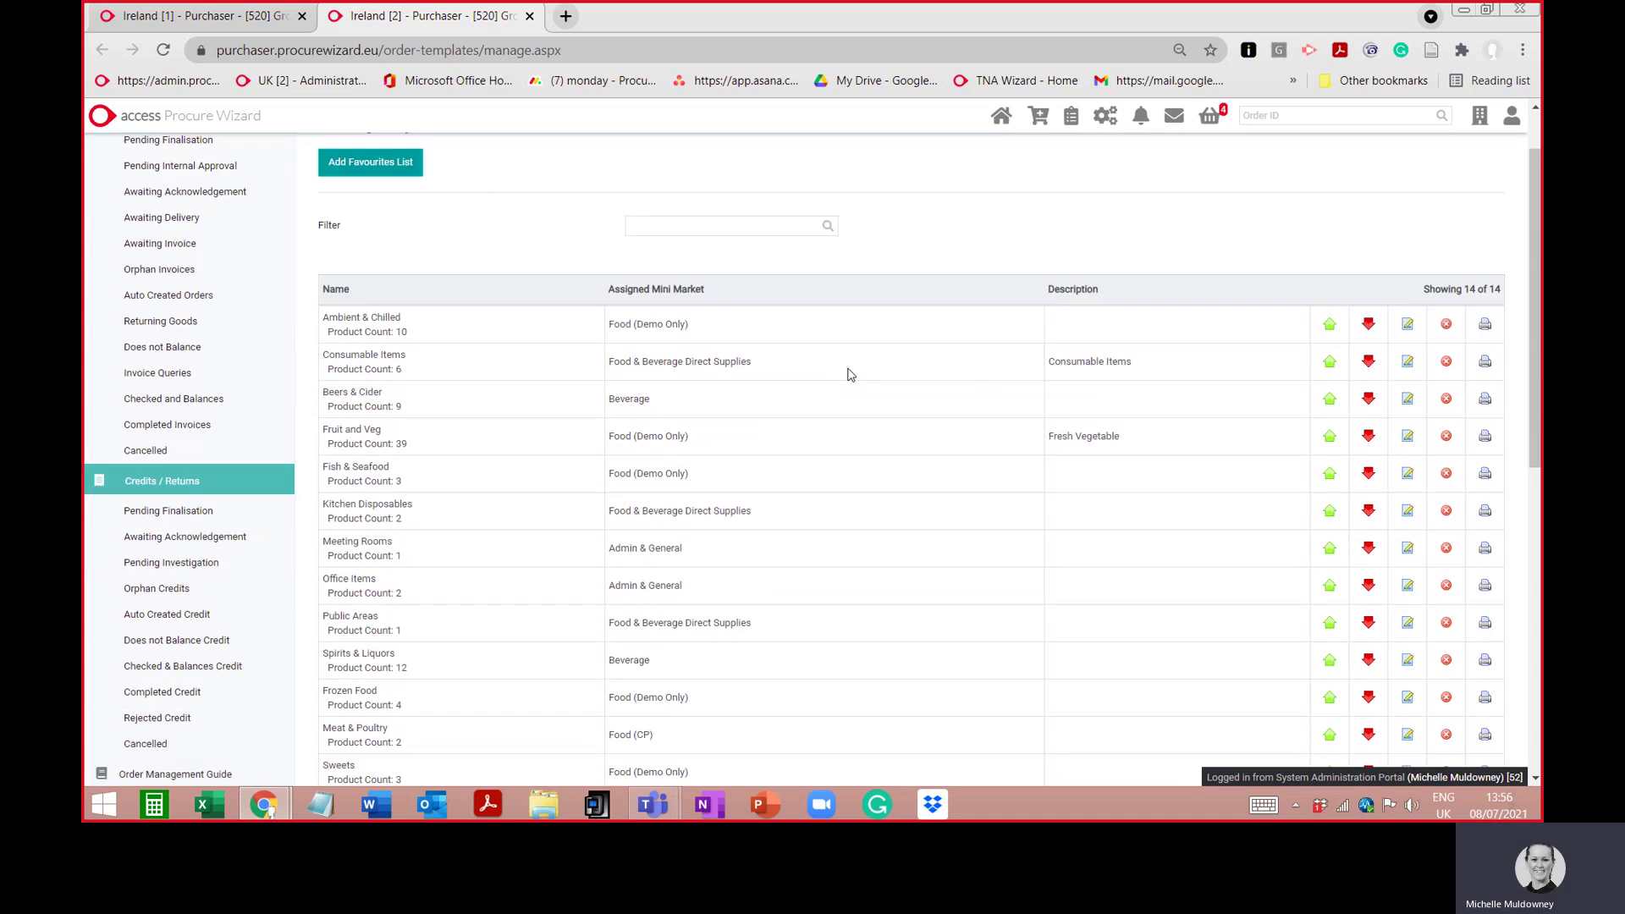
pyautogui.scroll(3, 747, 344)
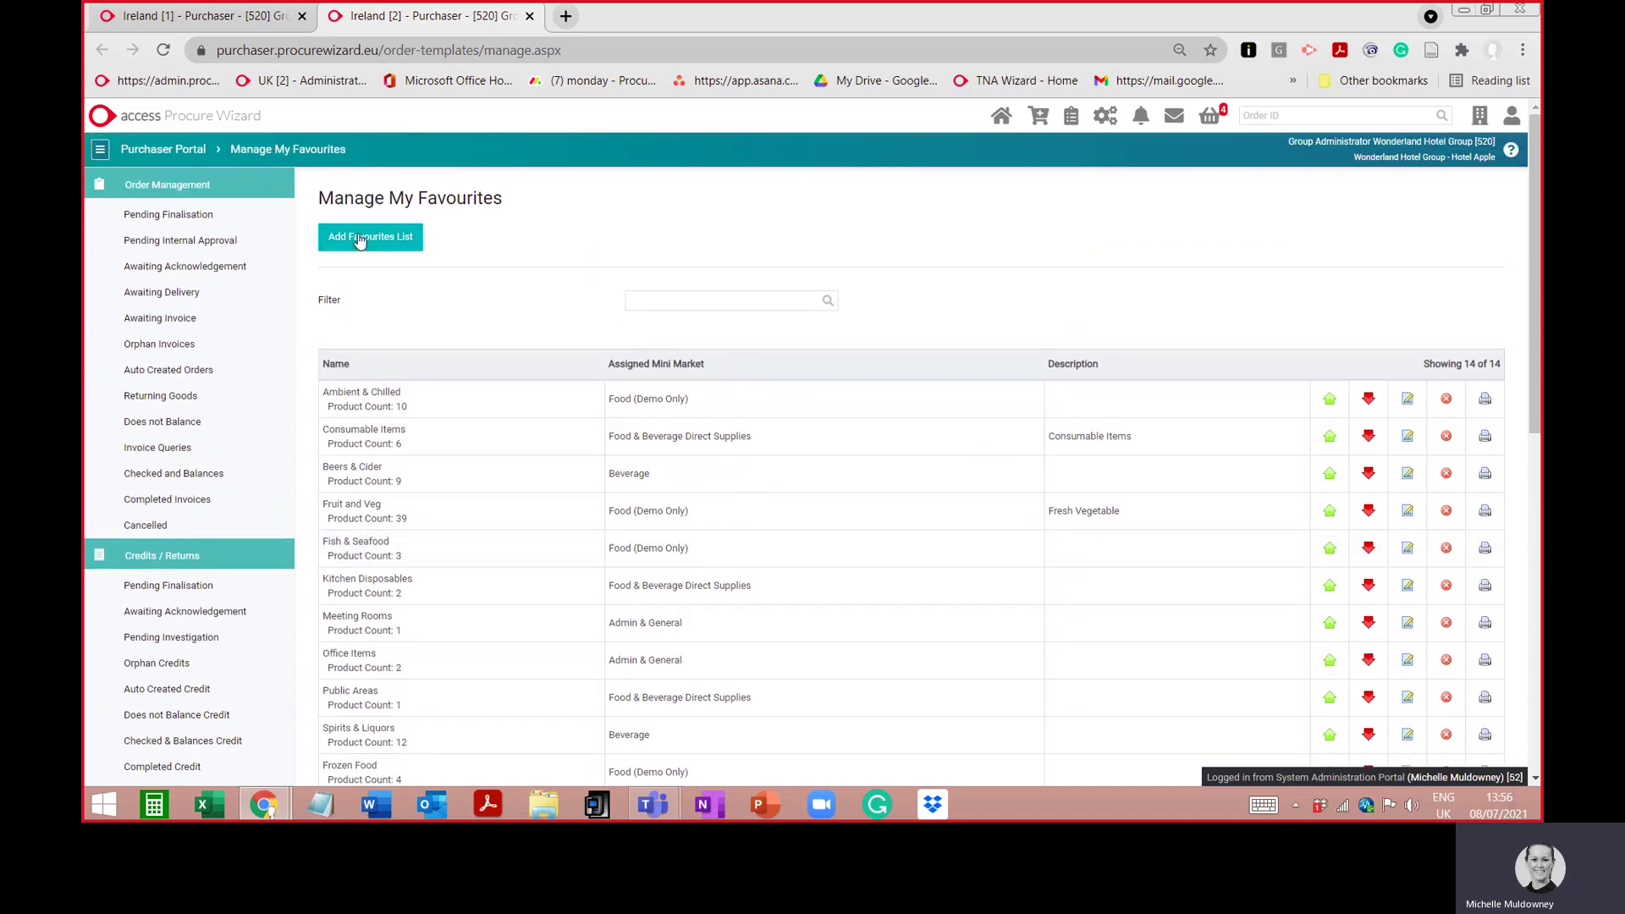
pyautogui.scroll(-3, 537, 330)
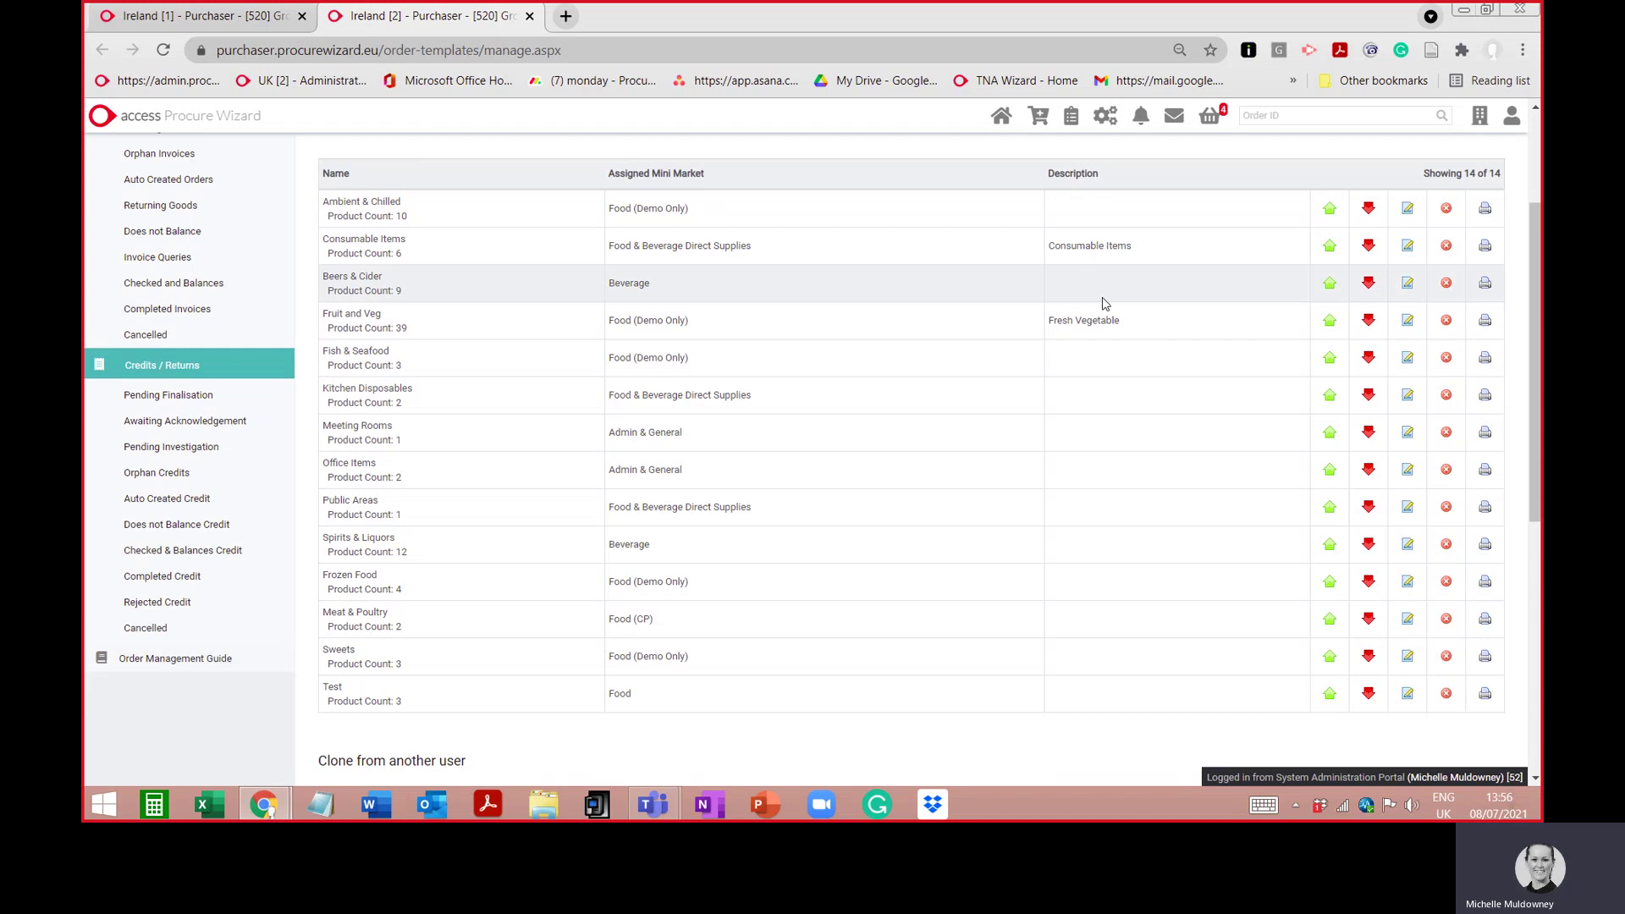
pyautogui.scroll(3, 1410, 309)
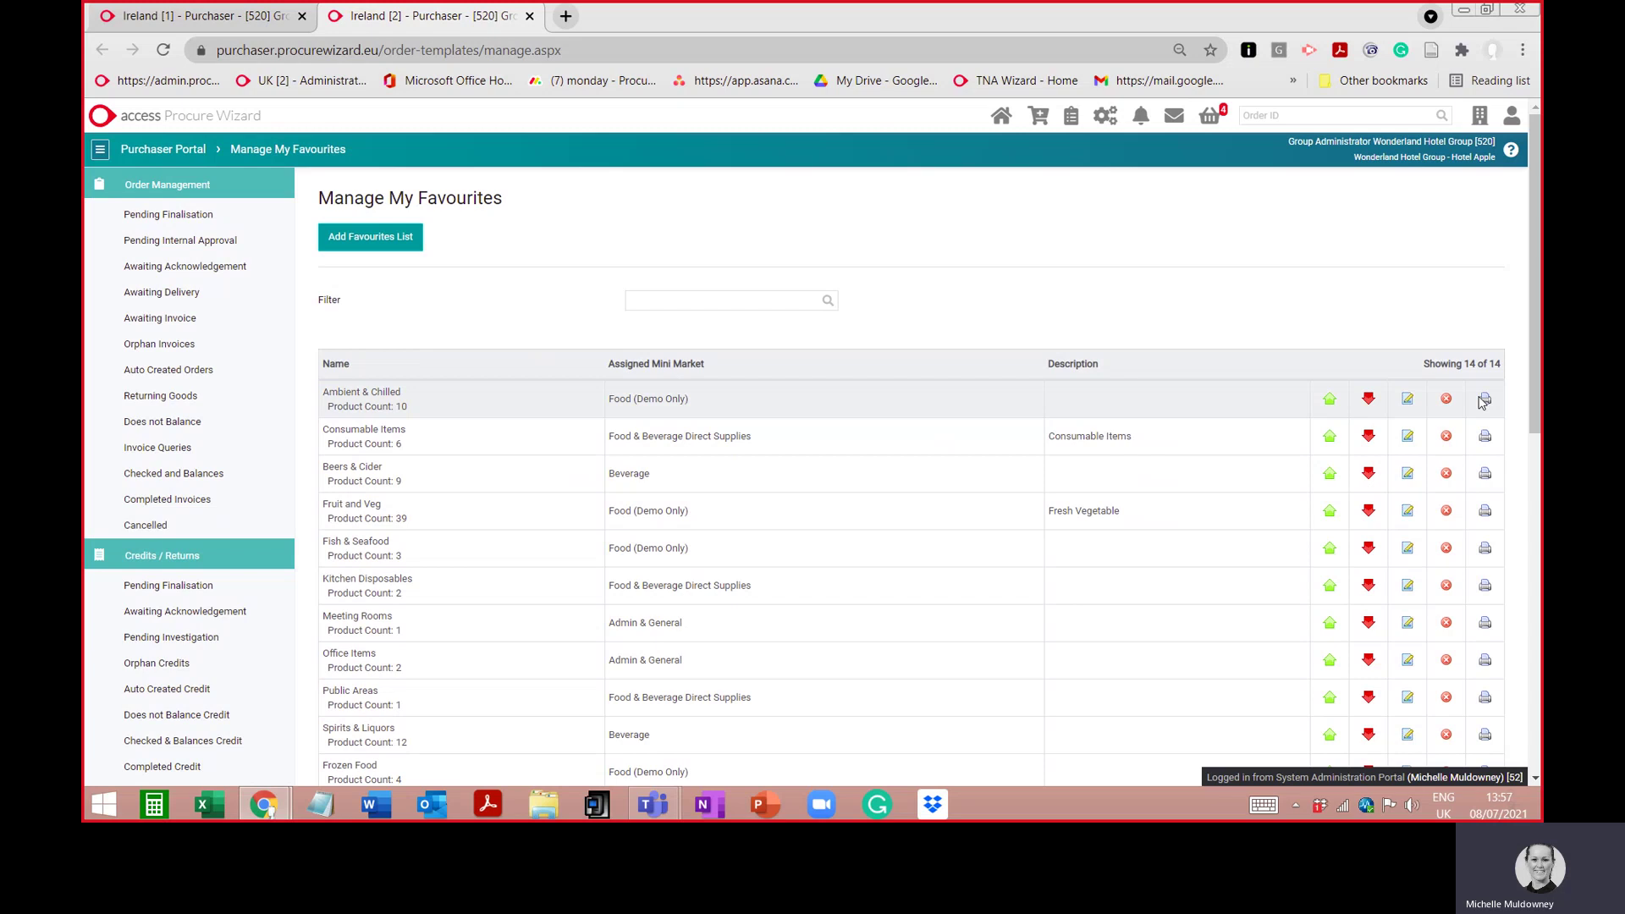
# Step: Choose user1a - Trainer Hotel Banana as the user to clone from and view which favourites lists can be cloned
pyautogui.scroll(-9, 1483, 401)
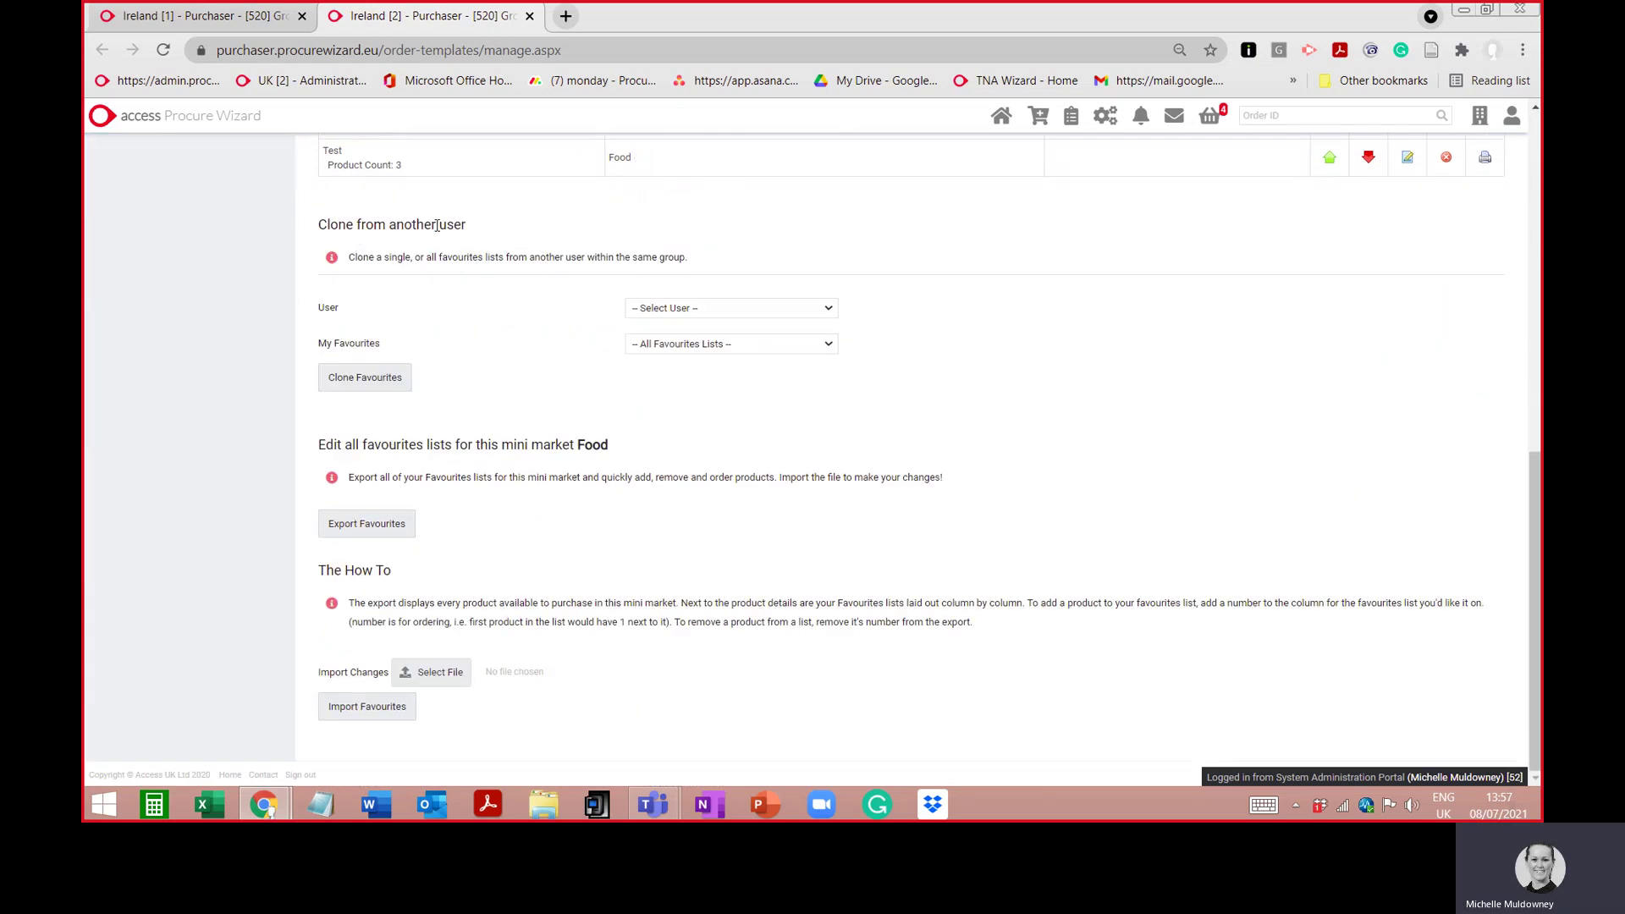
pyautogui.click(675, 312)
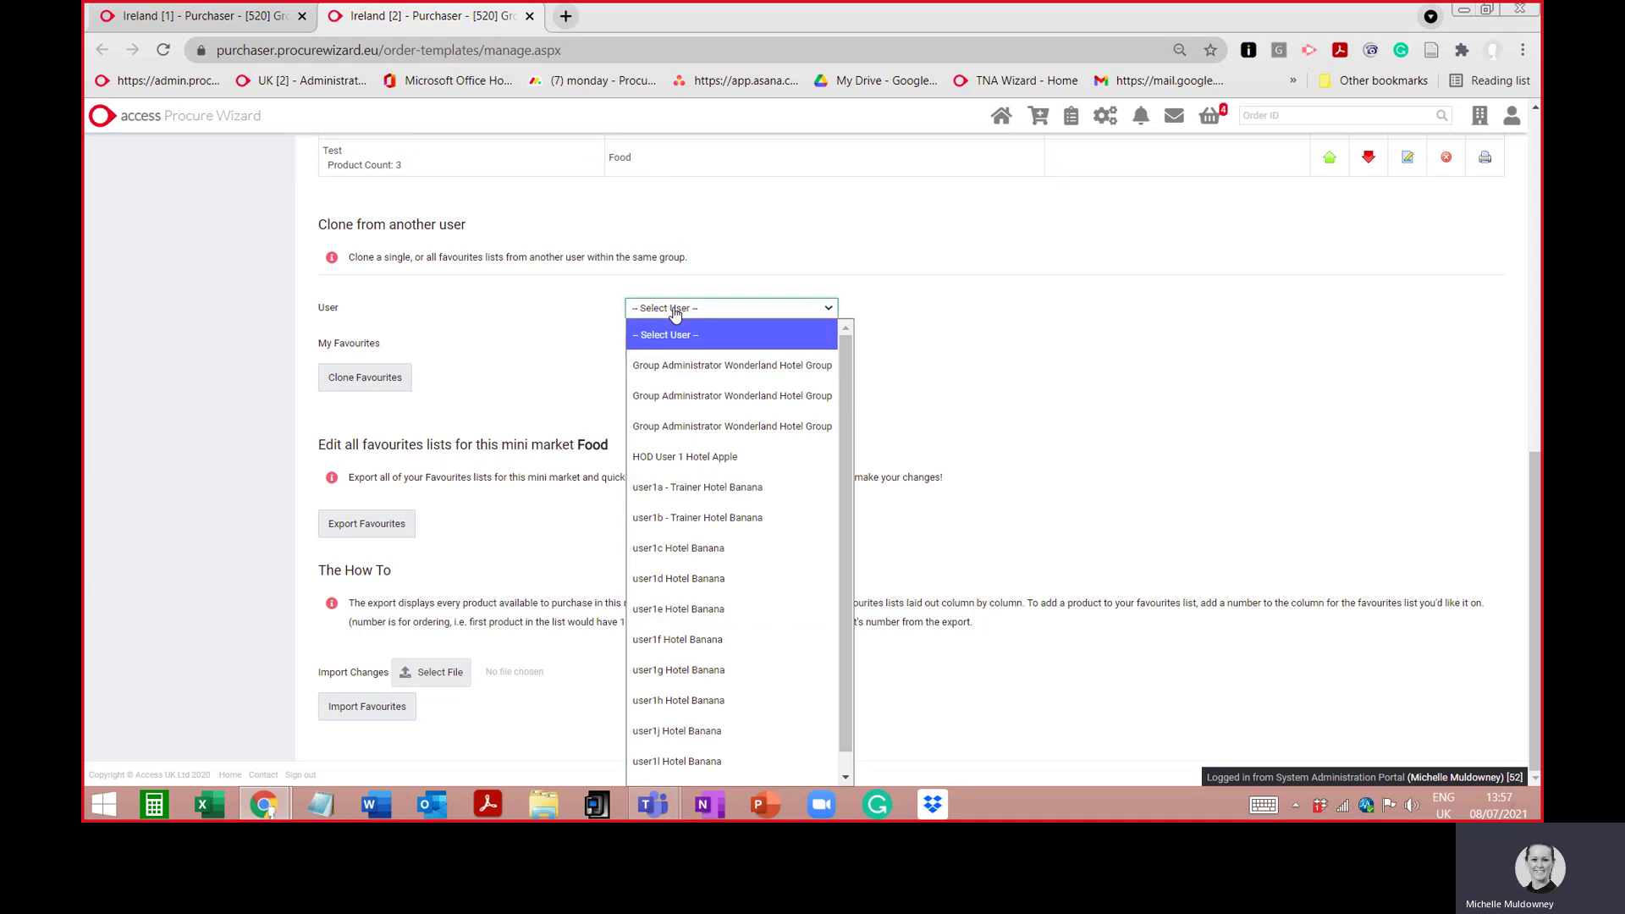
pyautogui.click(692, 489)
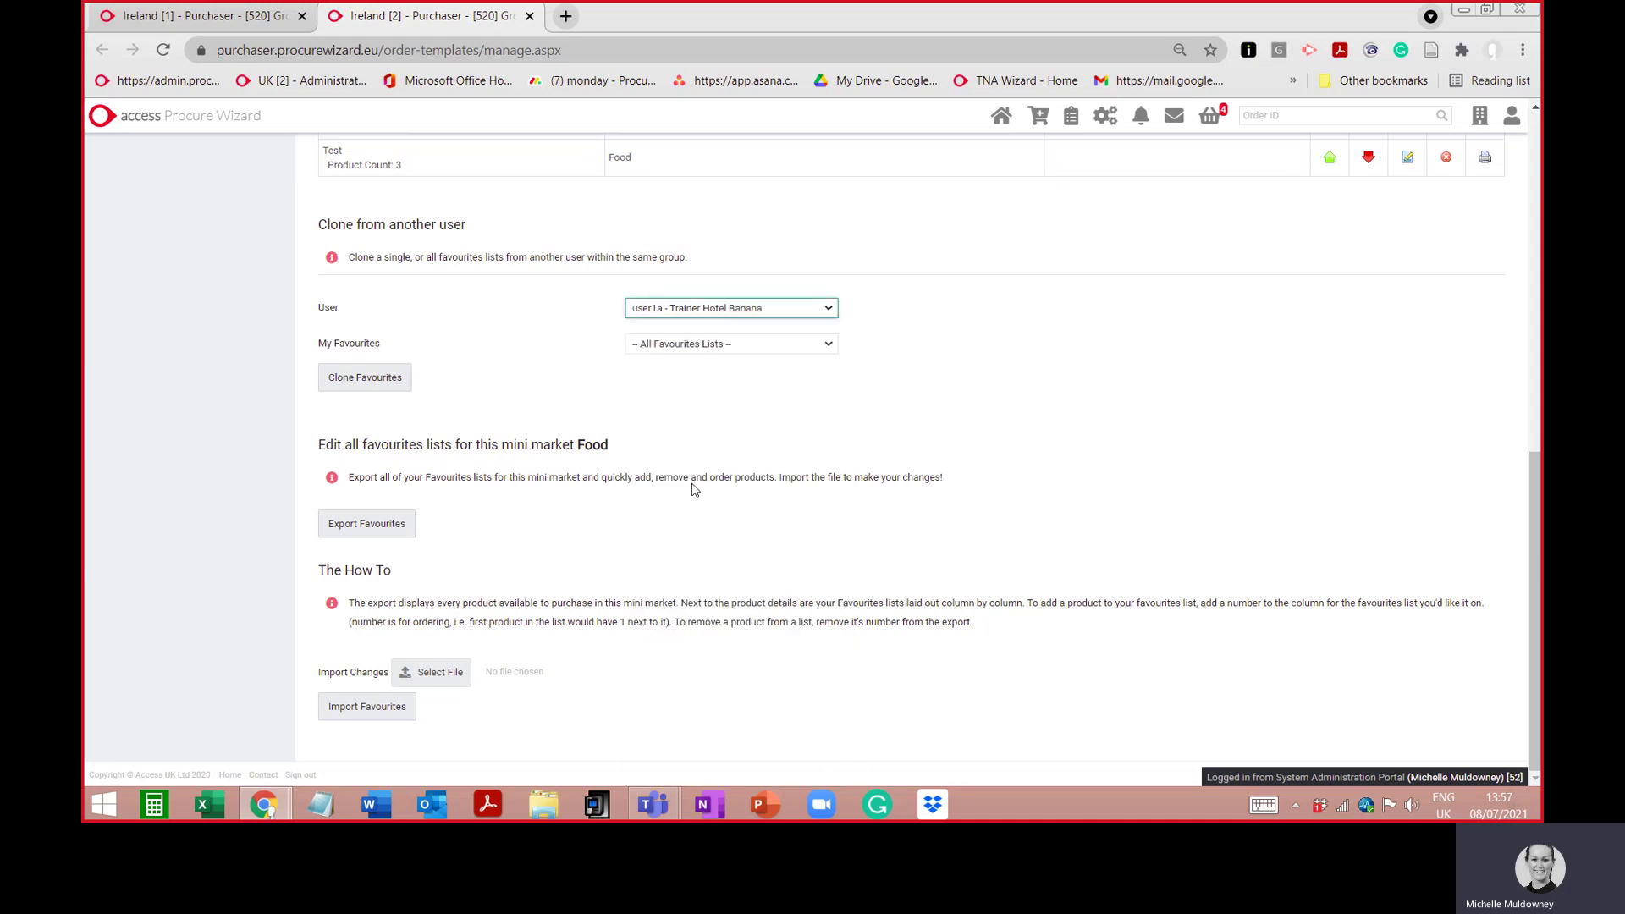
pyautogui.click(667, 349)
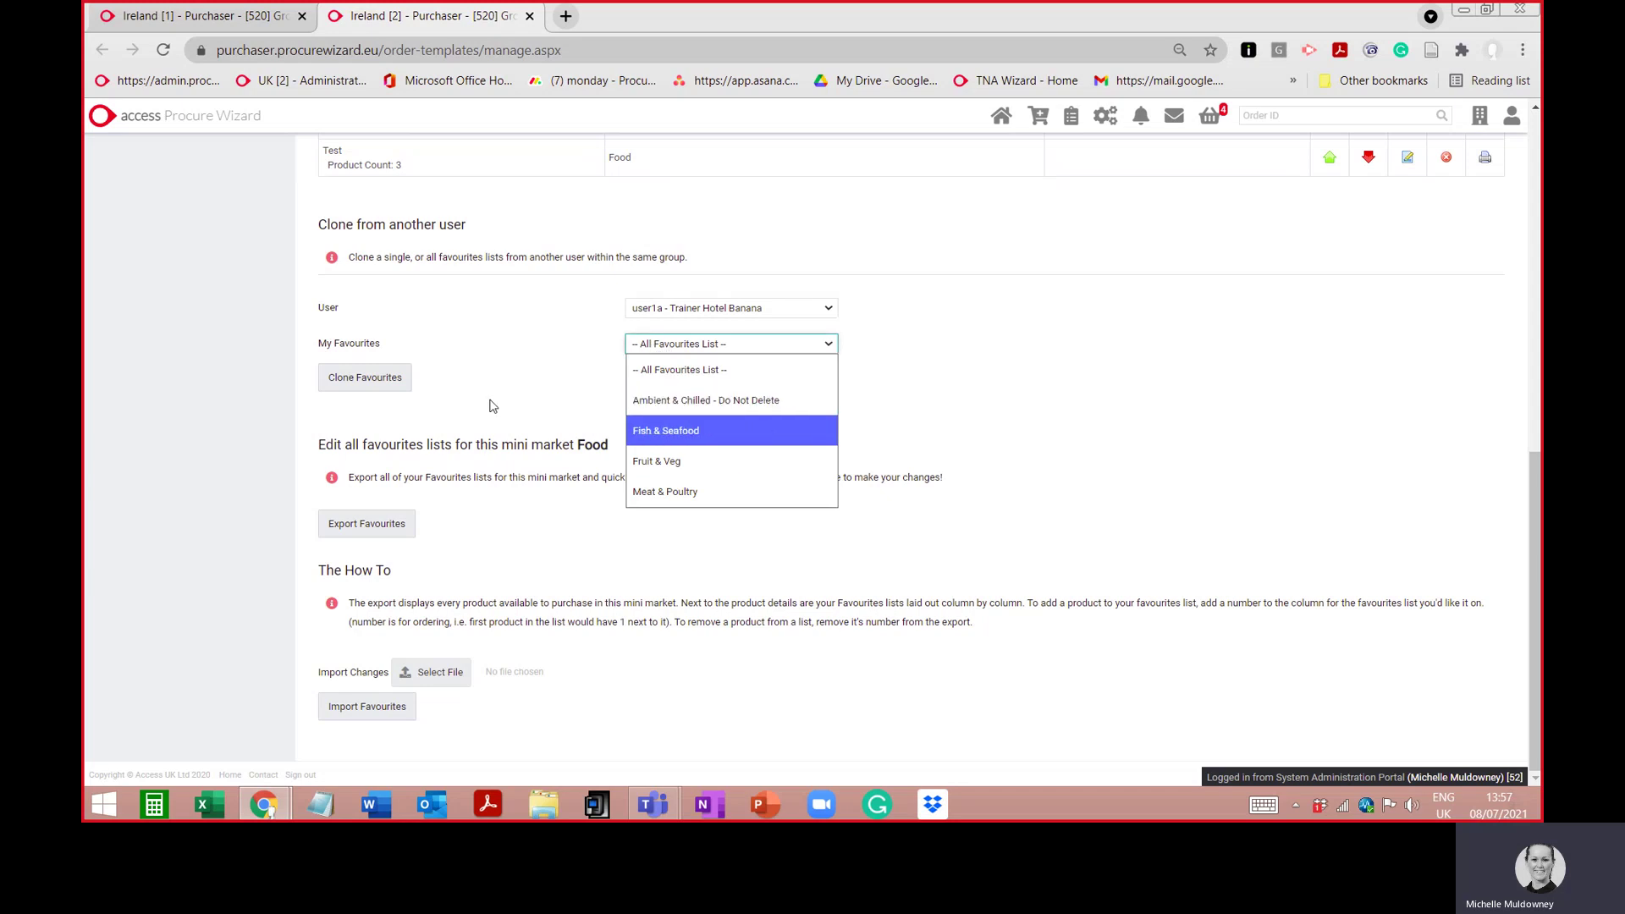
pyautogui.click(451, 338)
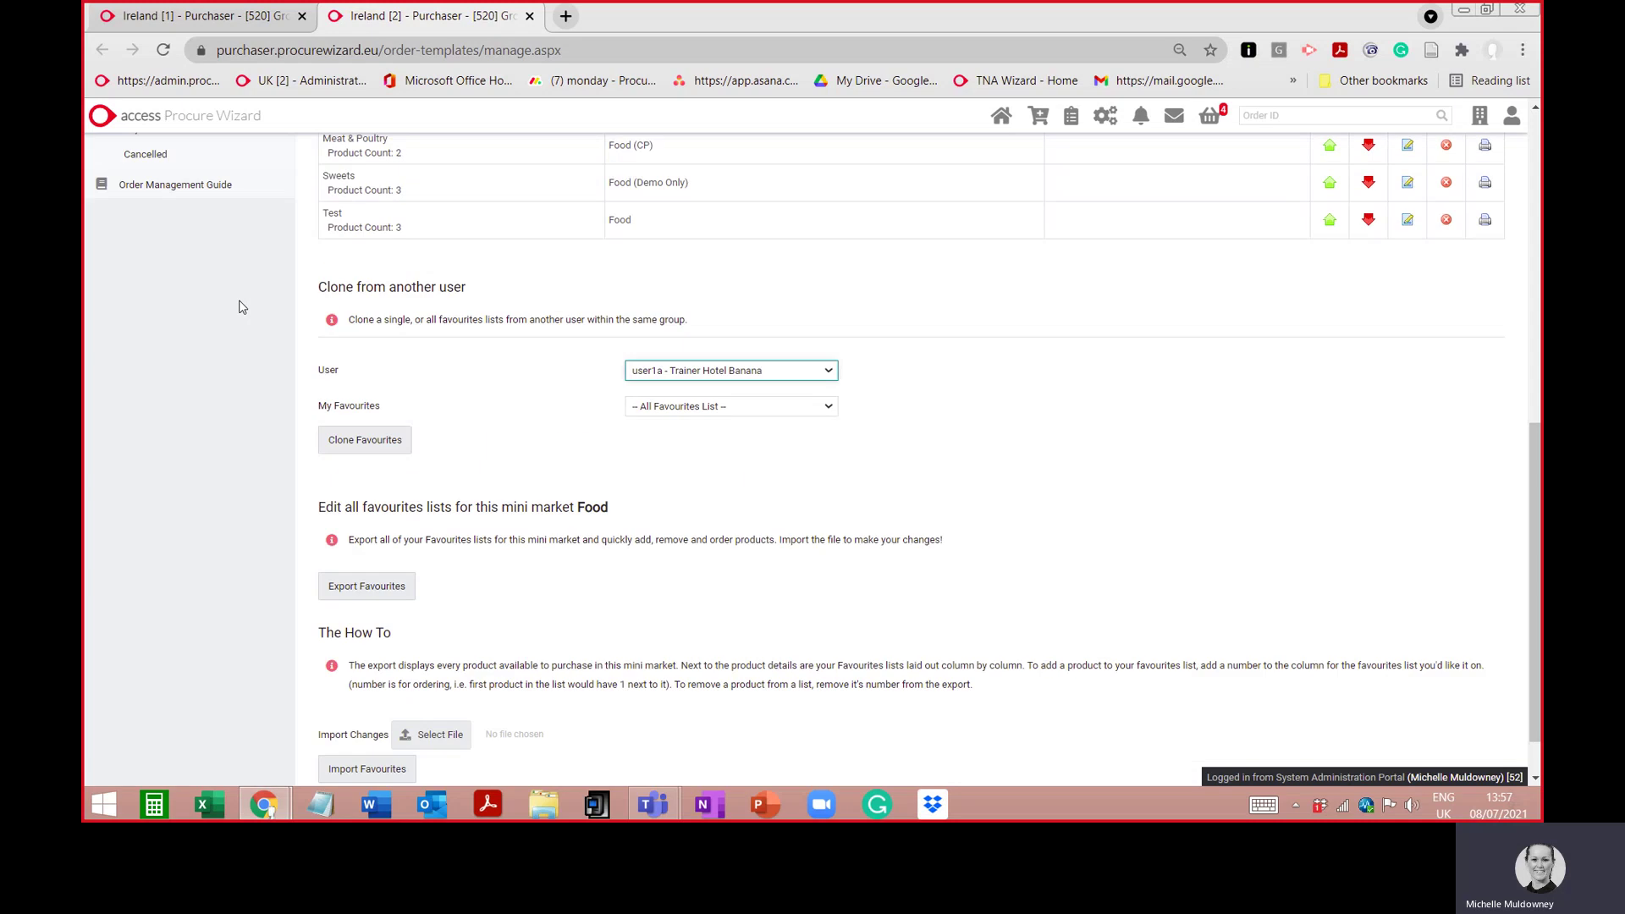
# Step: Open the Test favourite for editing from the portal home page and examine its name, description, sorting and sharing settings
pyautogui.click(997, 106)
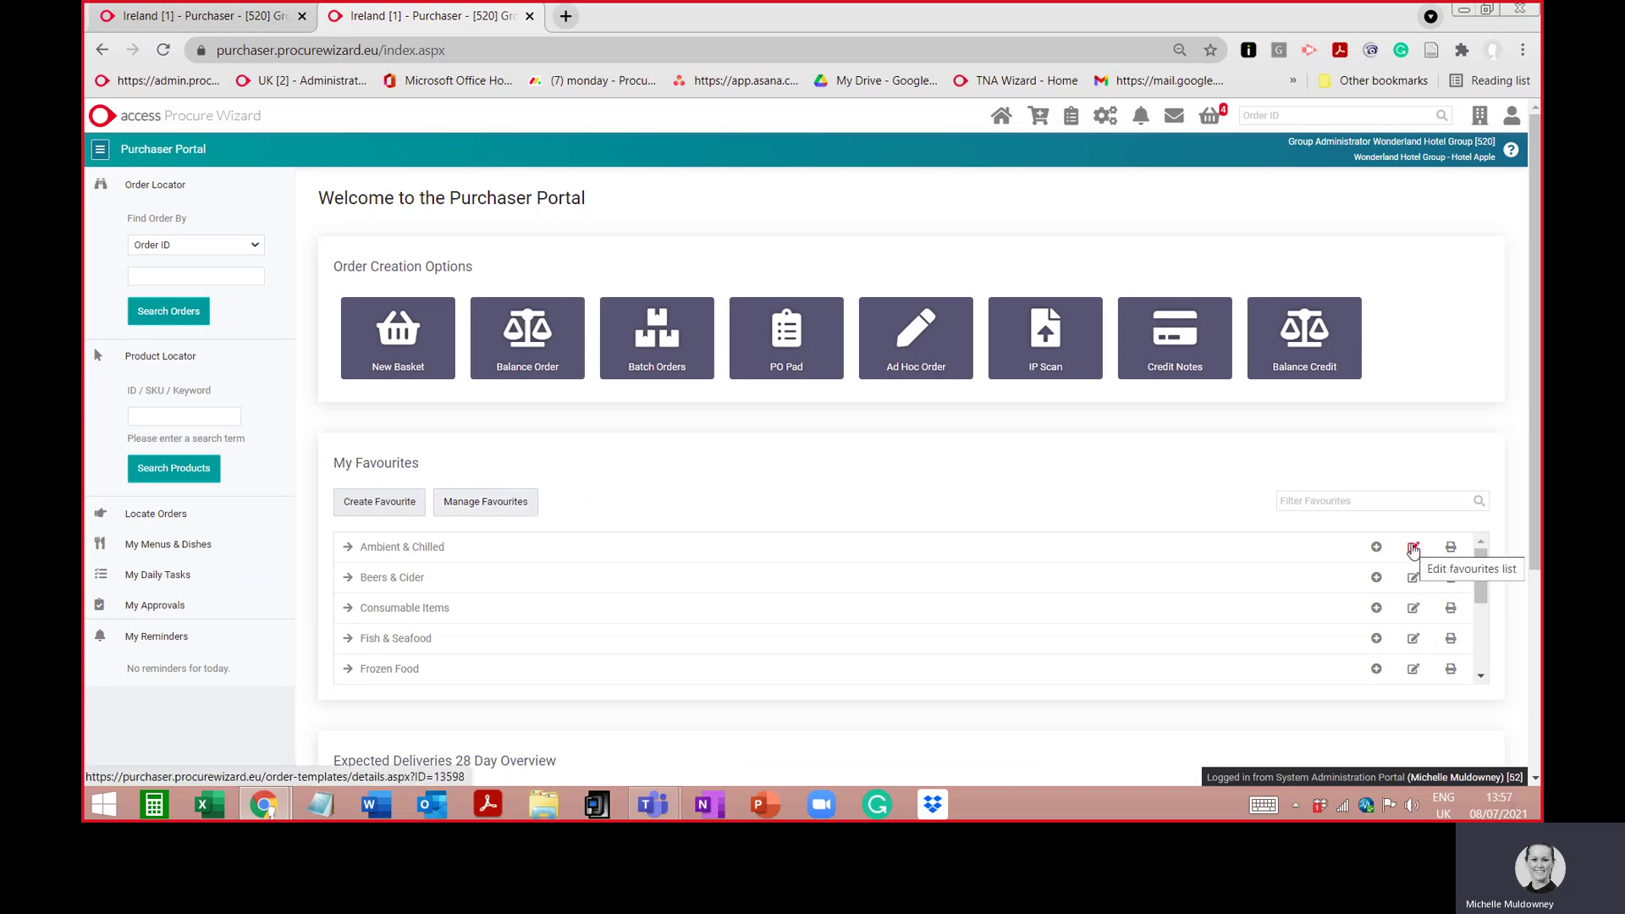
pyautogui.moveTo(1481, 592); pyautogui.dragTo(1477, 669)
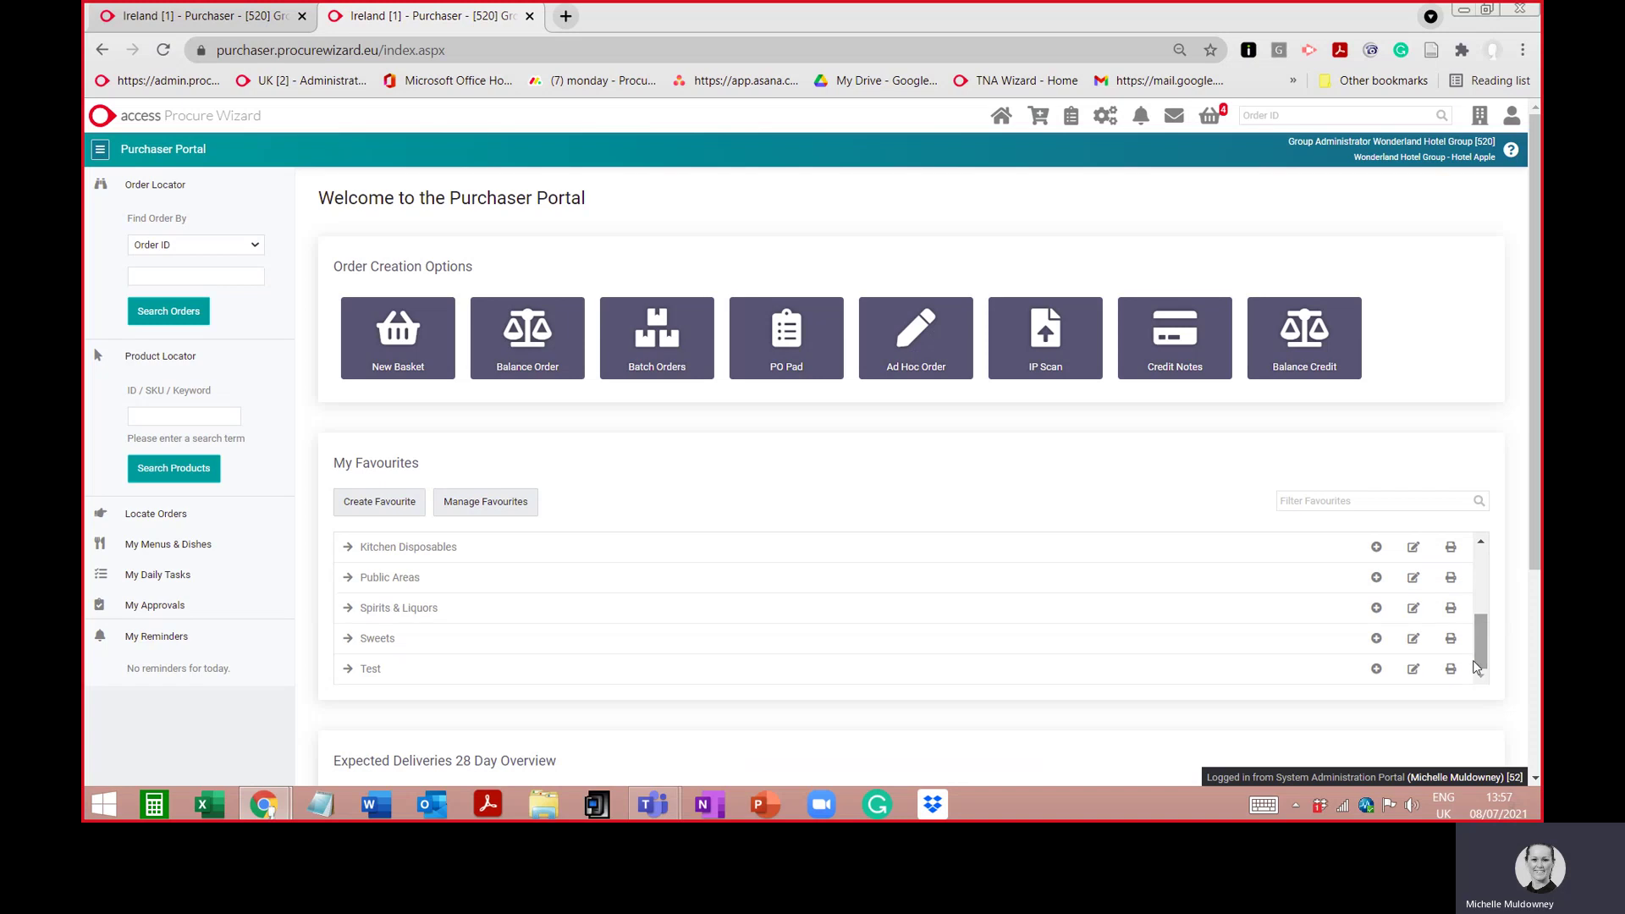
pyautogui.click(1413, 669)
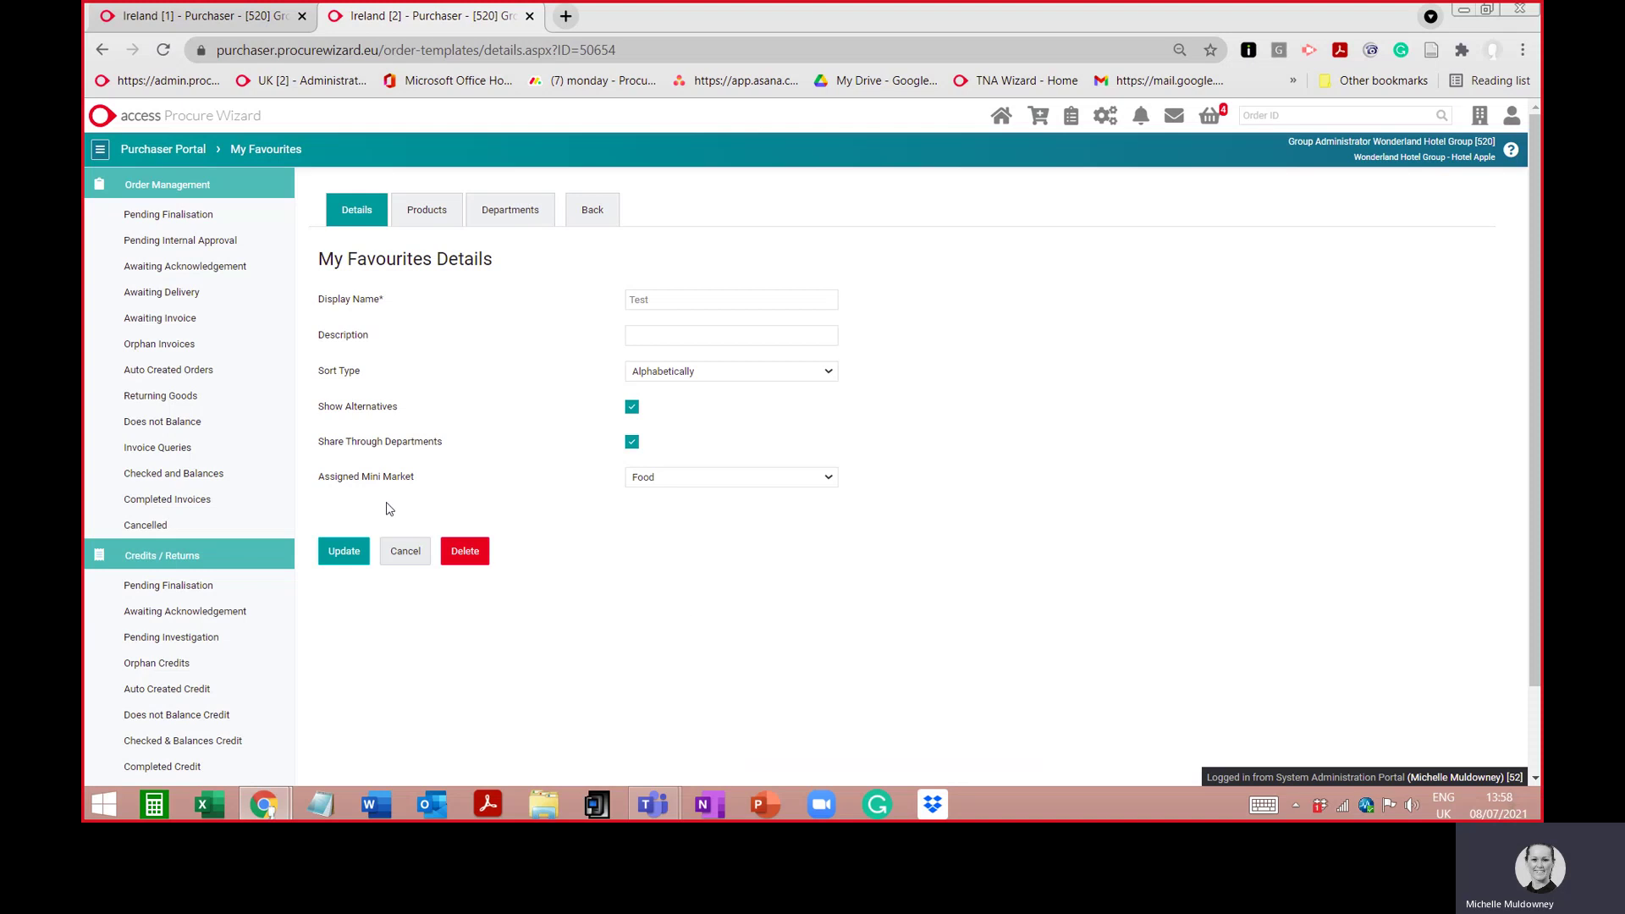
pyautogui.click(657, 295)
pyautogui.click(728, 335)
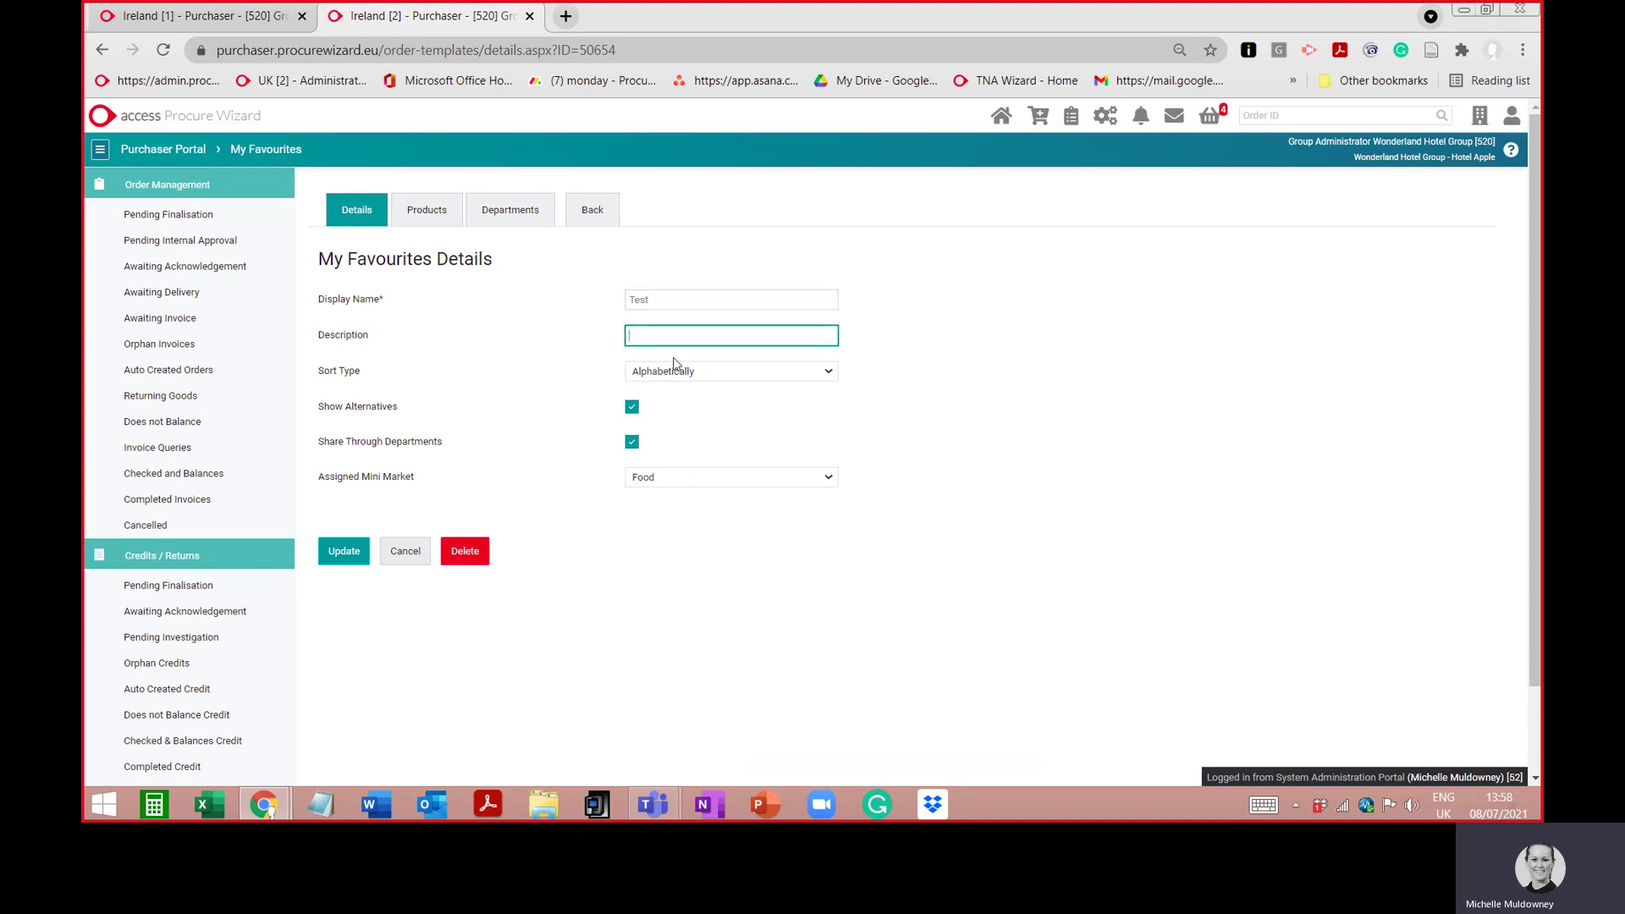
pyautogui.click(931, 392)
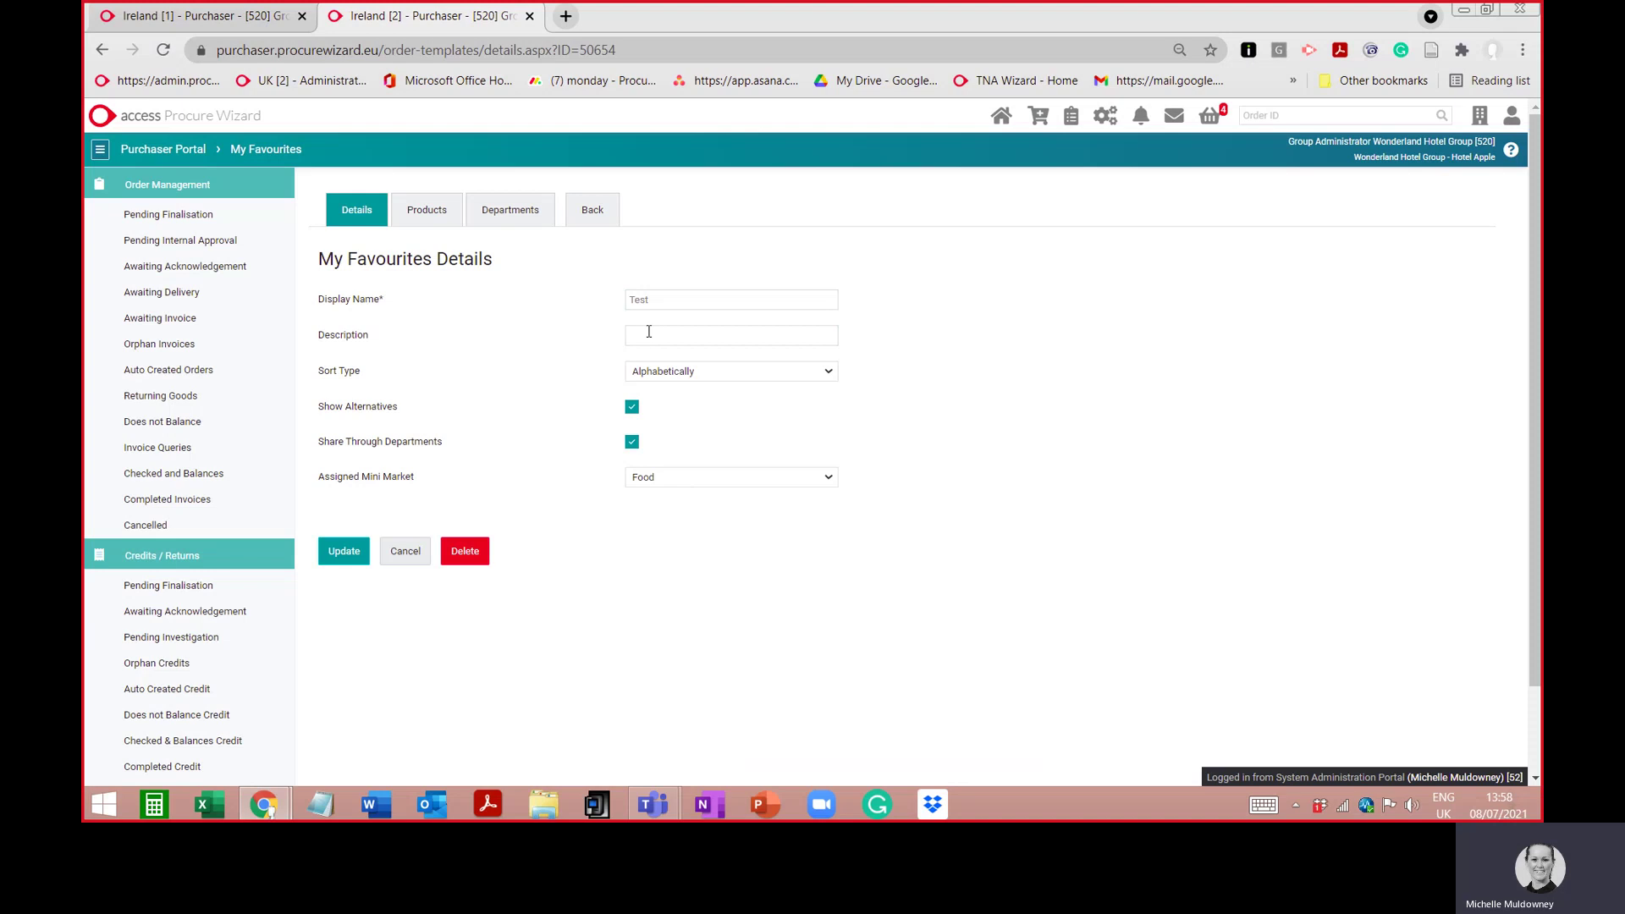
pyautogui.click(633, 407)
# Step: Return to the portal home page, open the favourites management page and view the lists and cloning options
pyautogui.click(1000, 118)
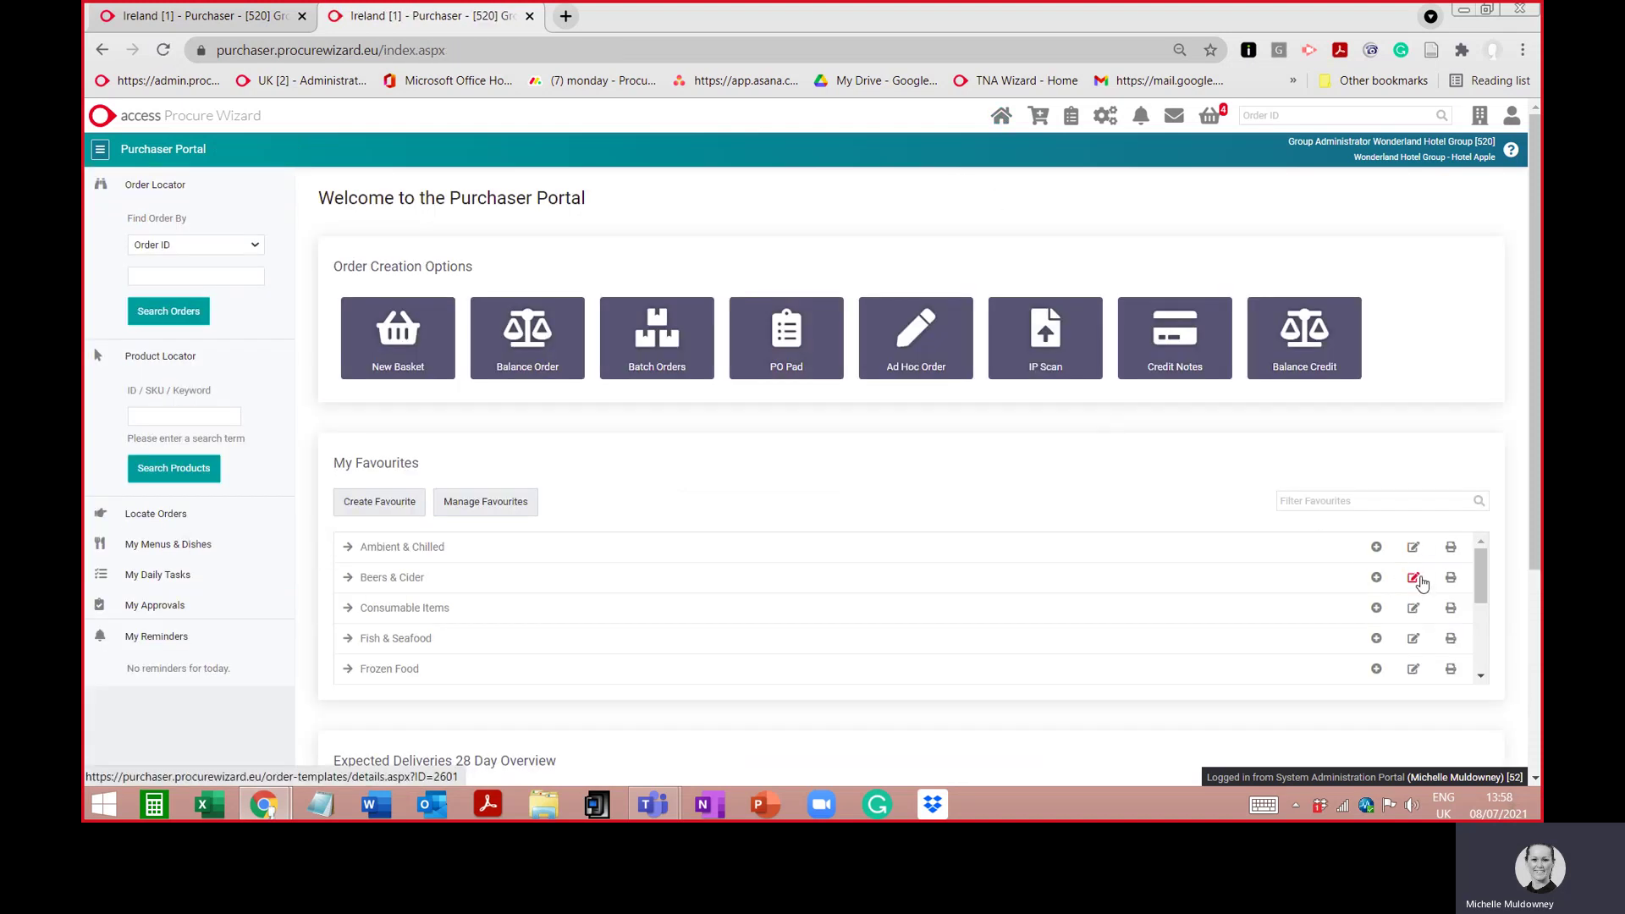
pyautogui.click(486, 504)
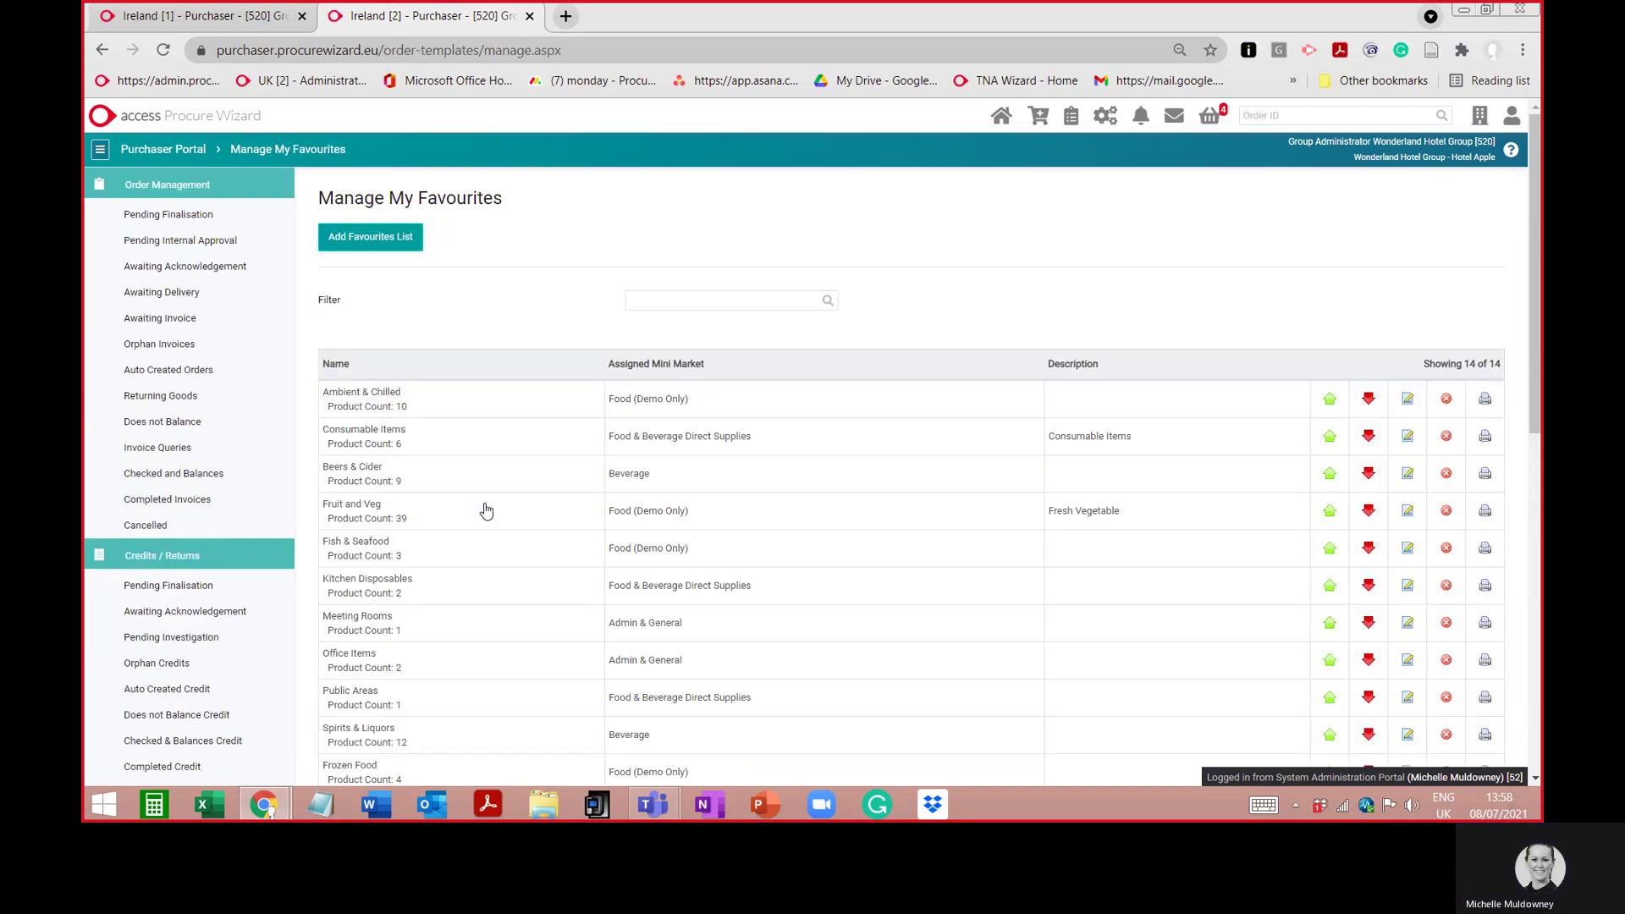
pyautogui.scroll(-5, 982, 303)
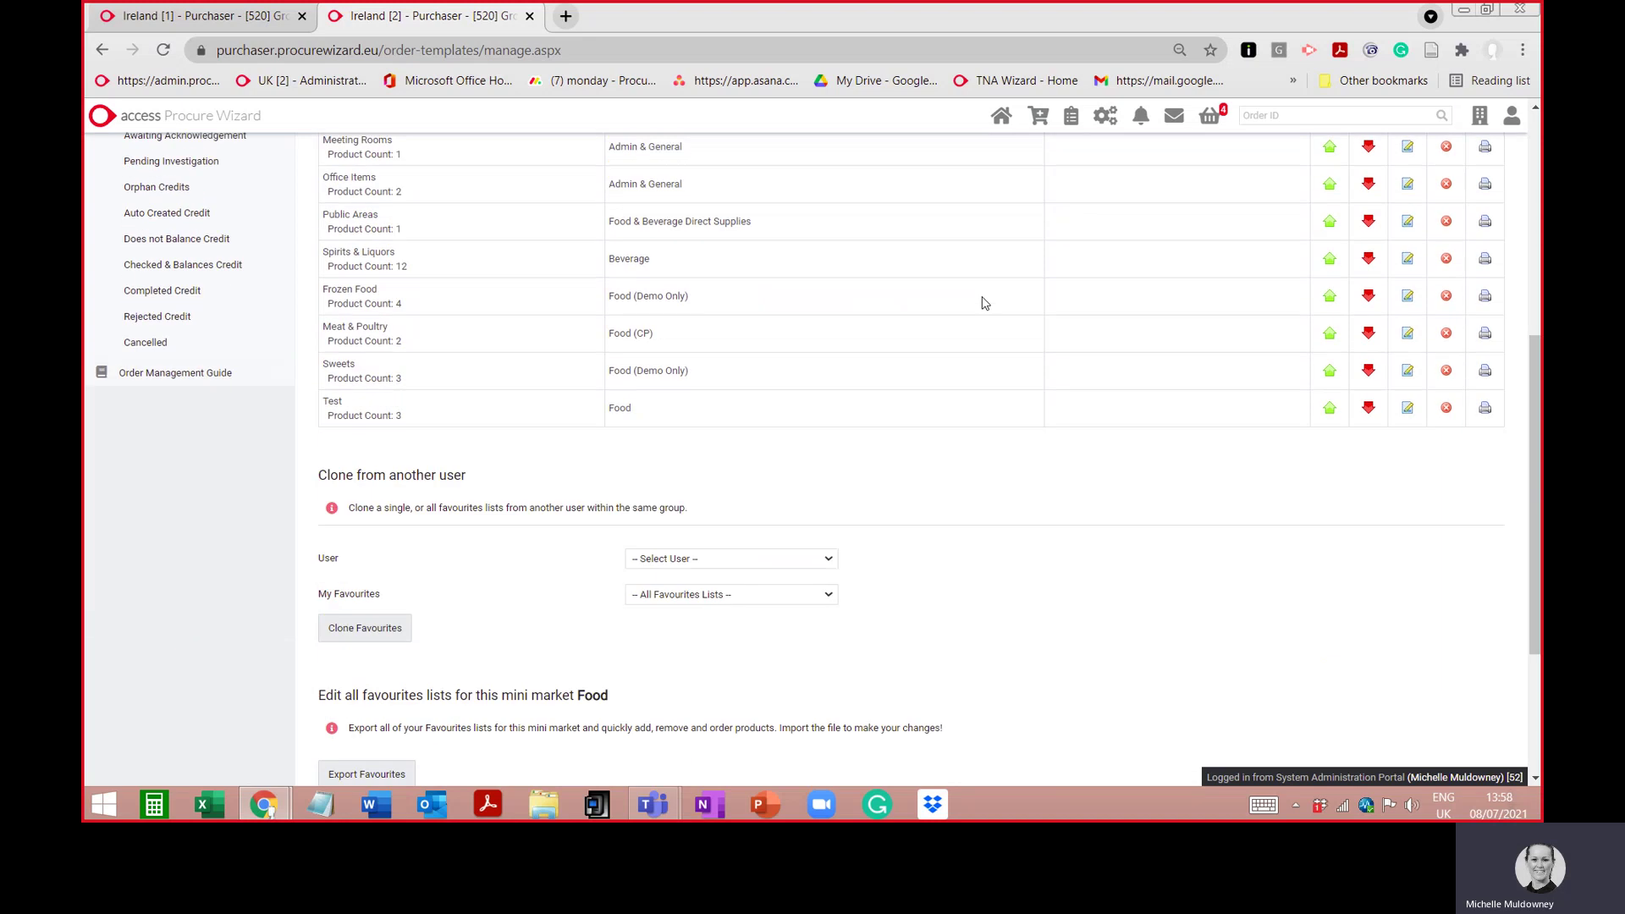
# Step: Open the Test favourites list for editing from the management page and examine its details and products
pyautogui.scroll(-3, 982, 303)
pyautogui.scroll(9, 982, 303)
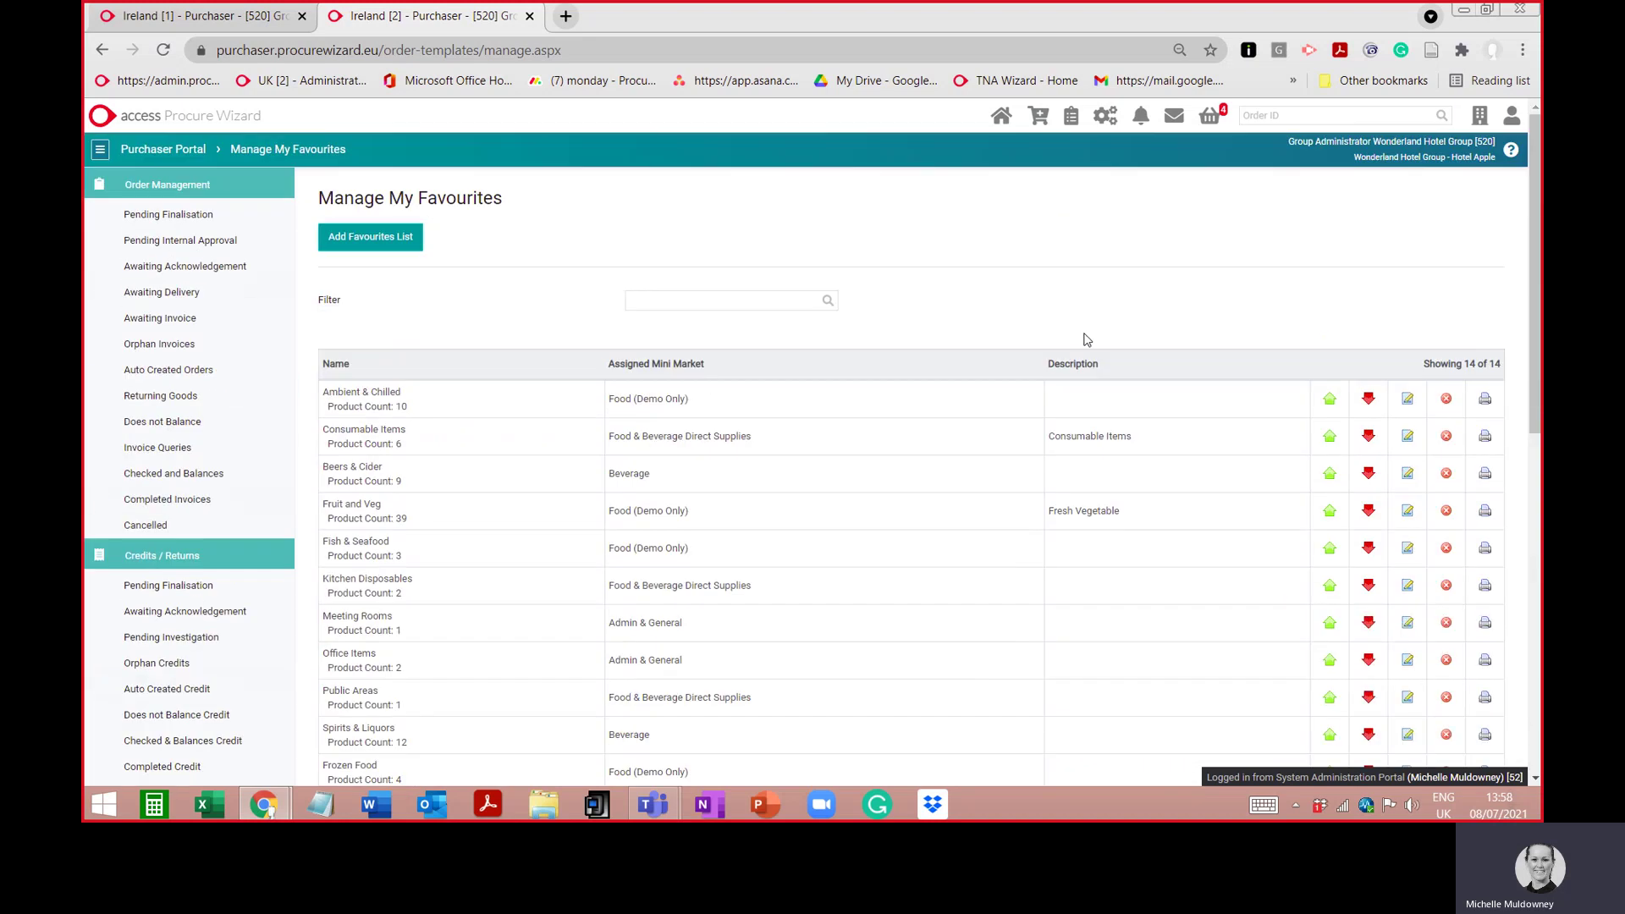
pyautogui.scroll(-2, 1403, 475)
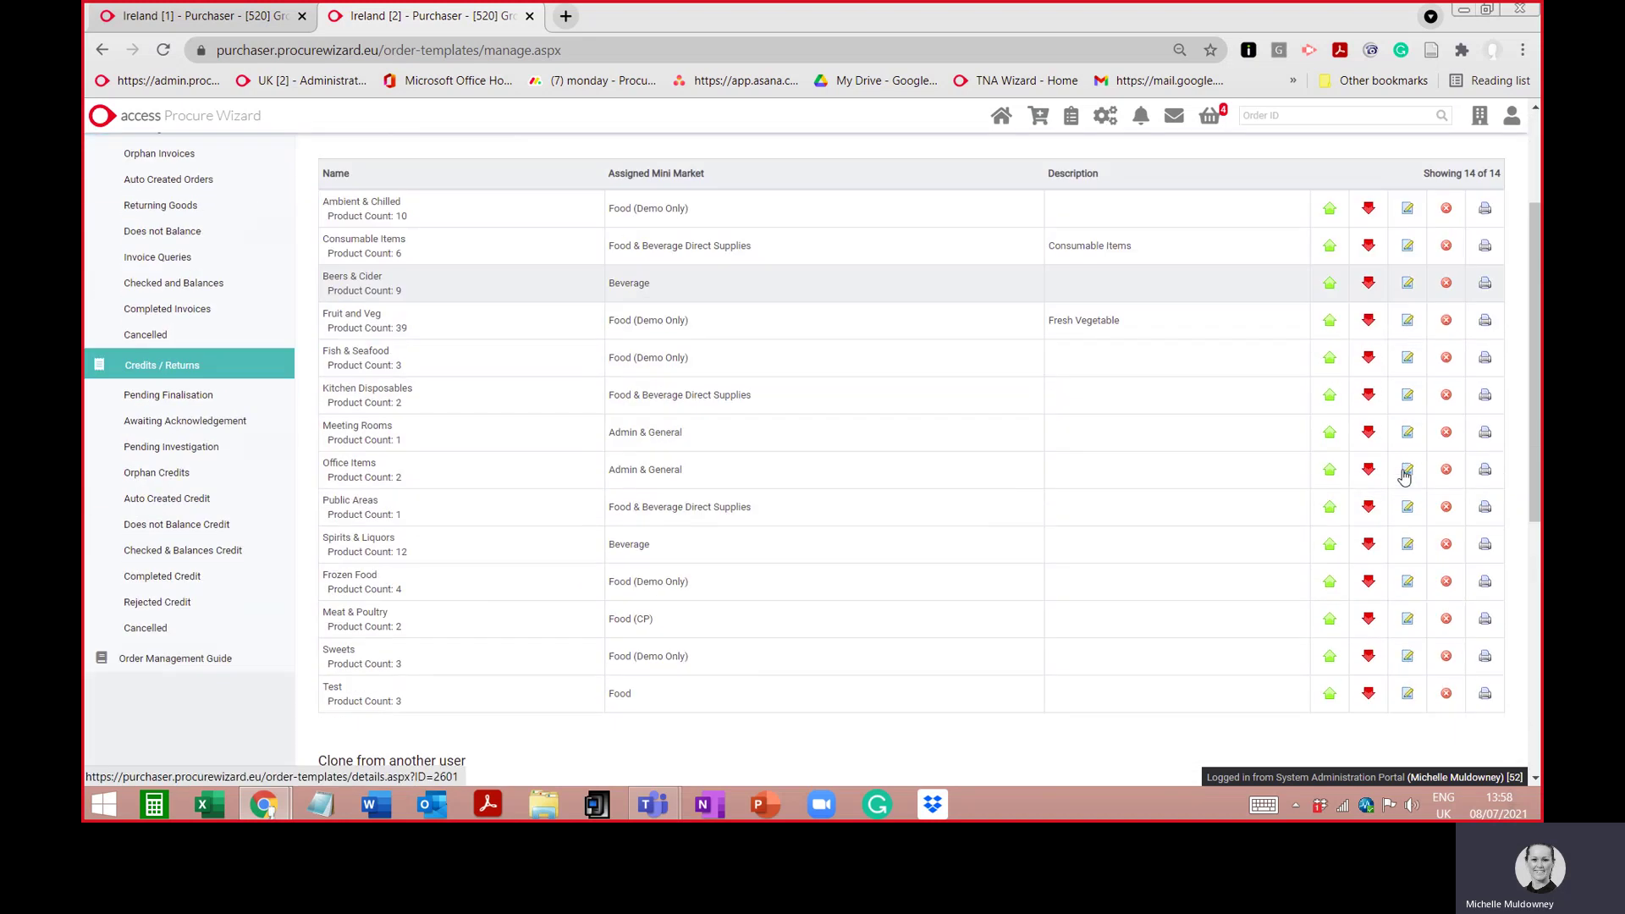
pyautogui.scroll(-2, 1408, 593)
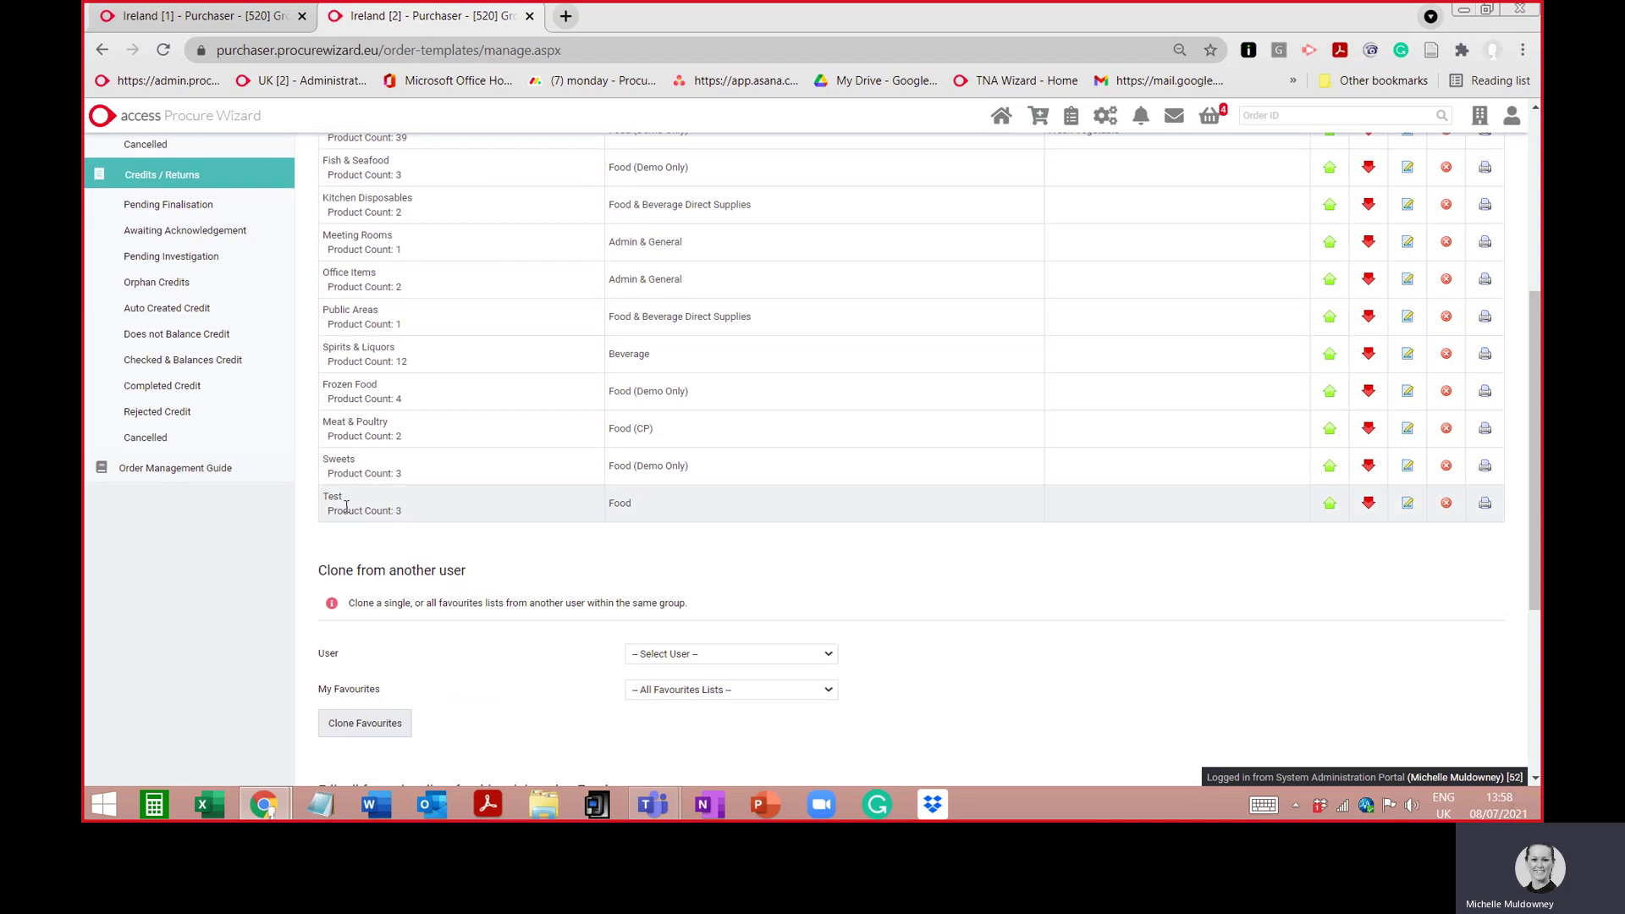
pyautogui.click(1407, 505)
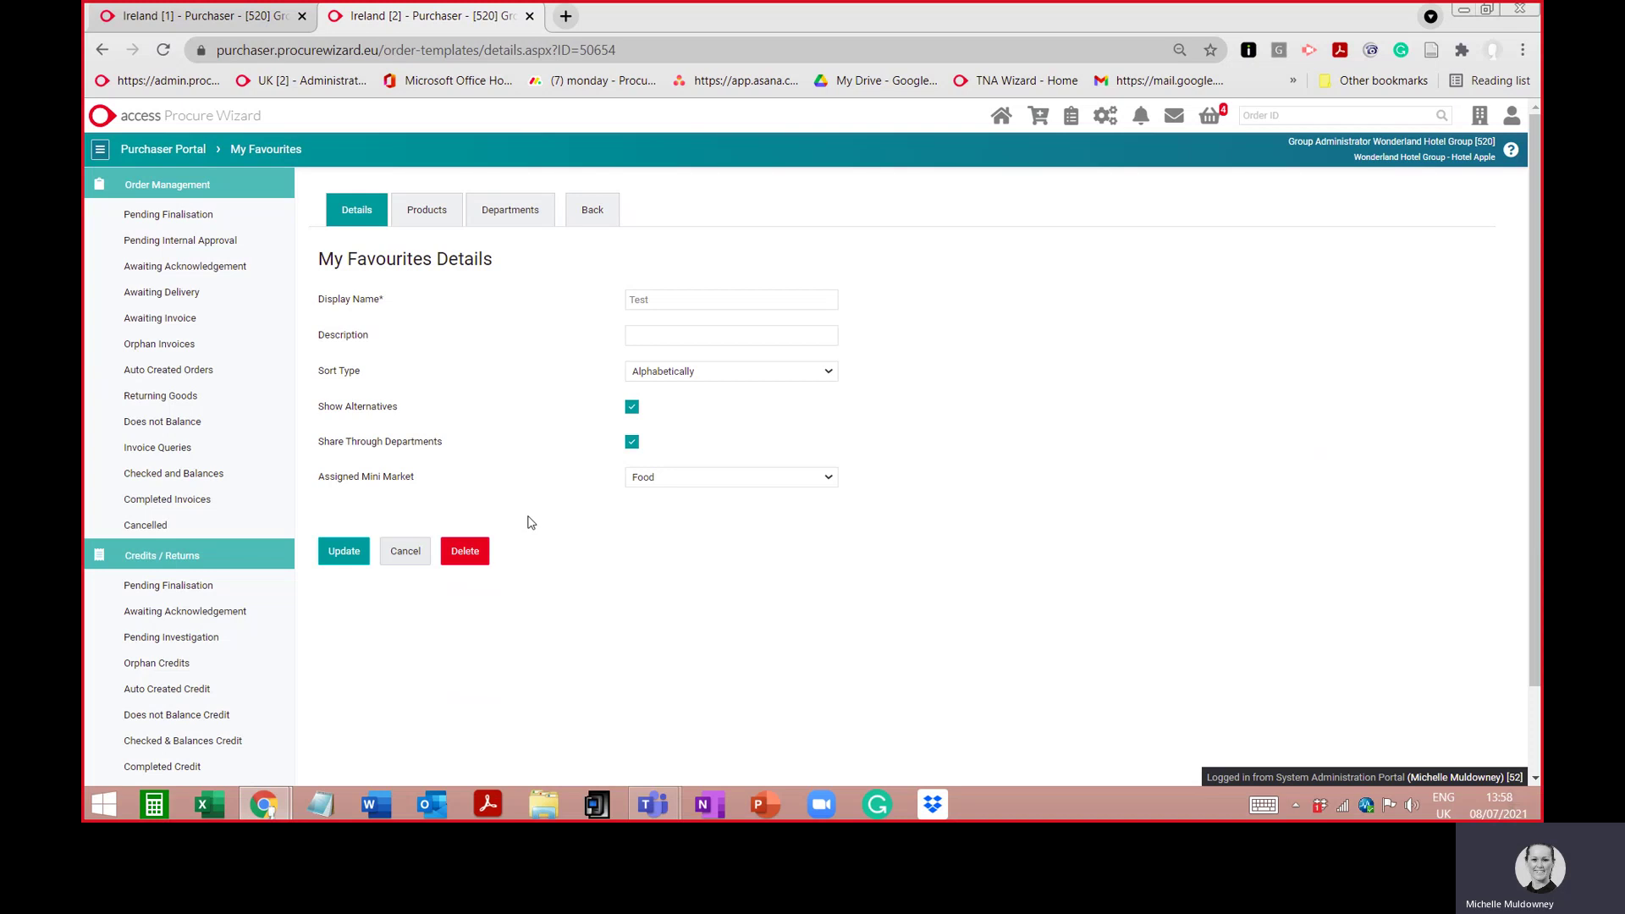
pyautogui.click(435, 216)
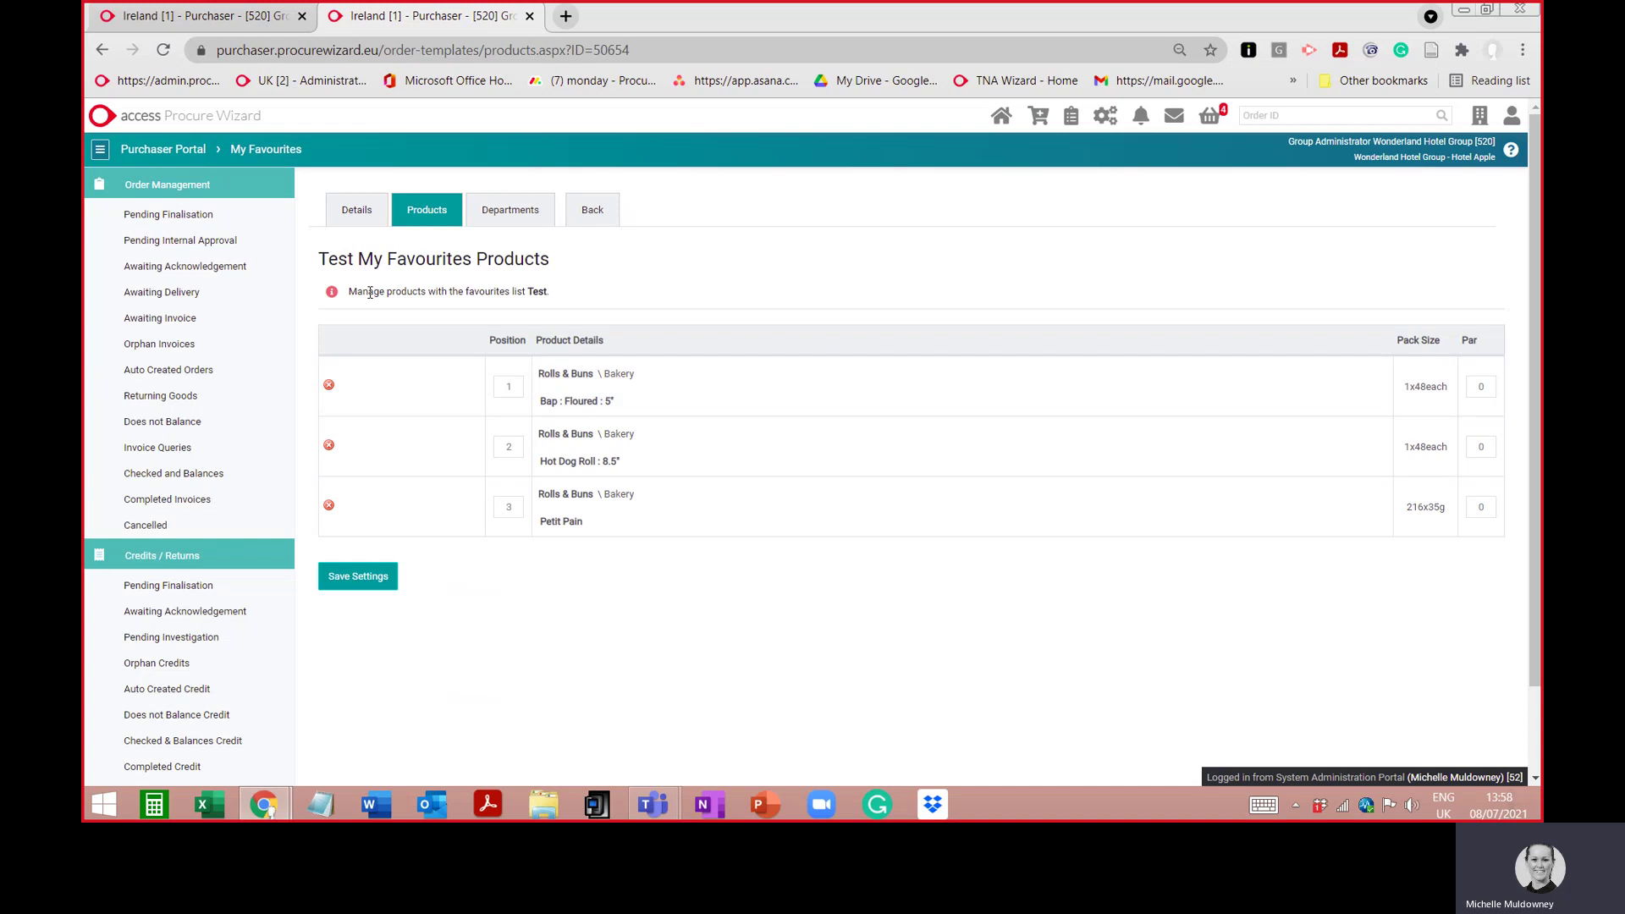
pyautogui.click(368, 212)
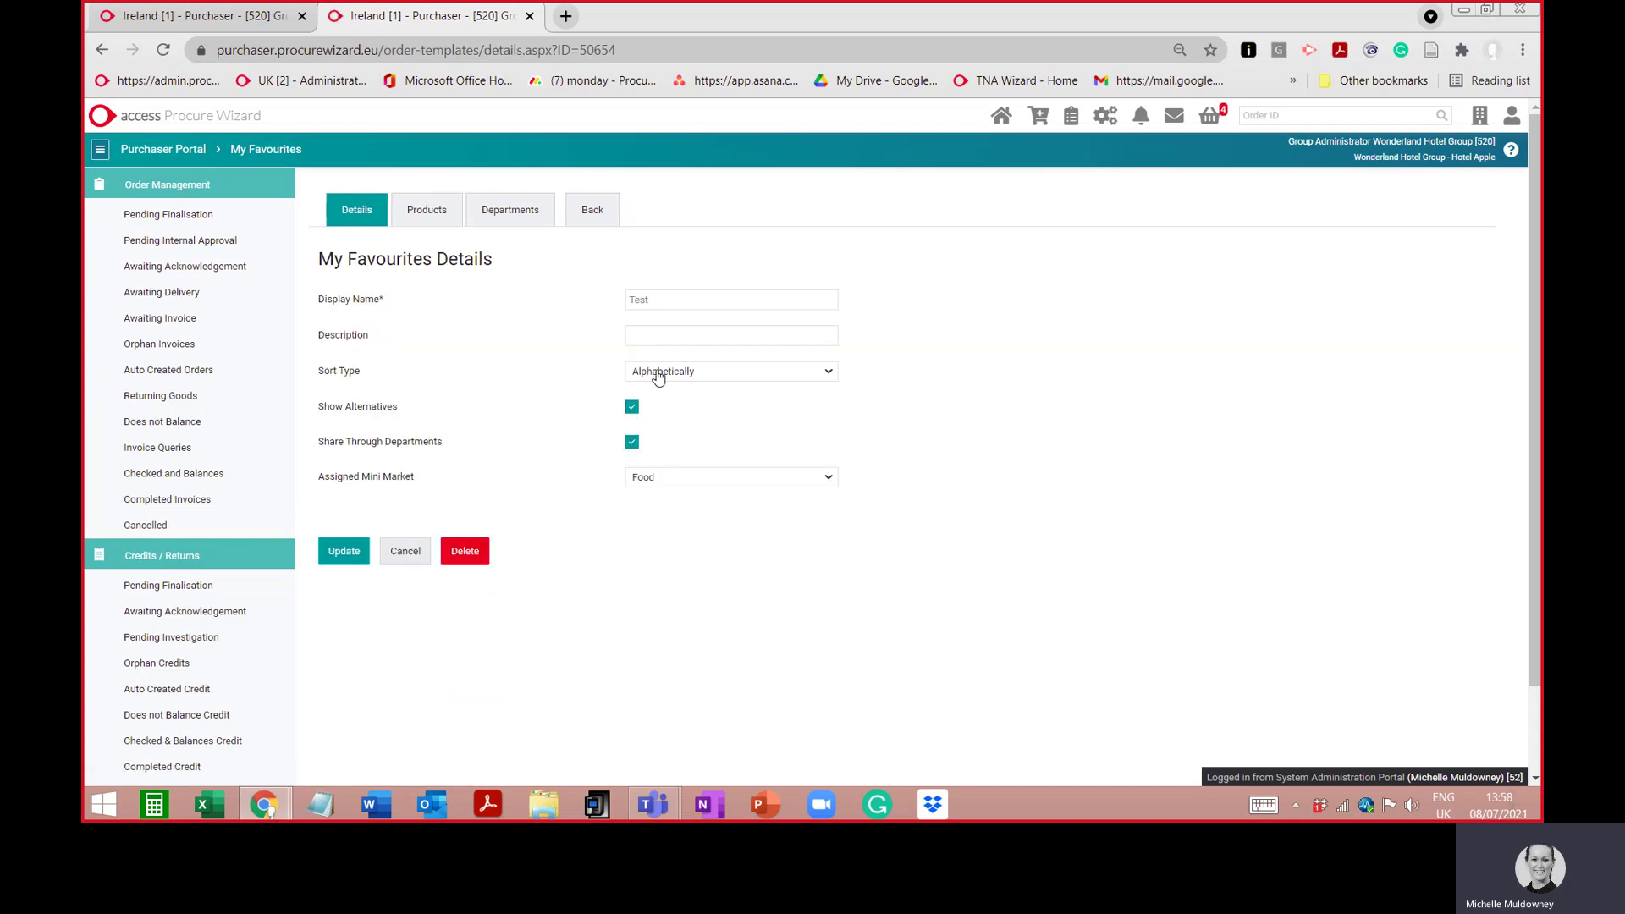
pyautogui.click(425, 213)
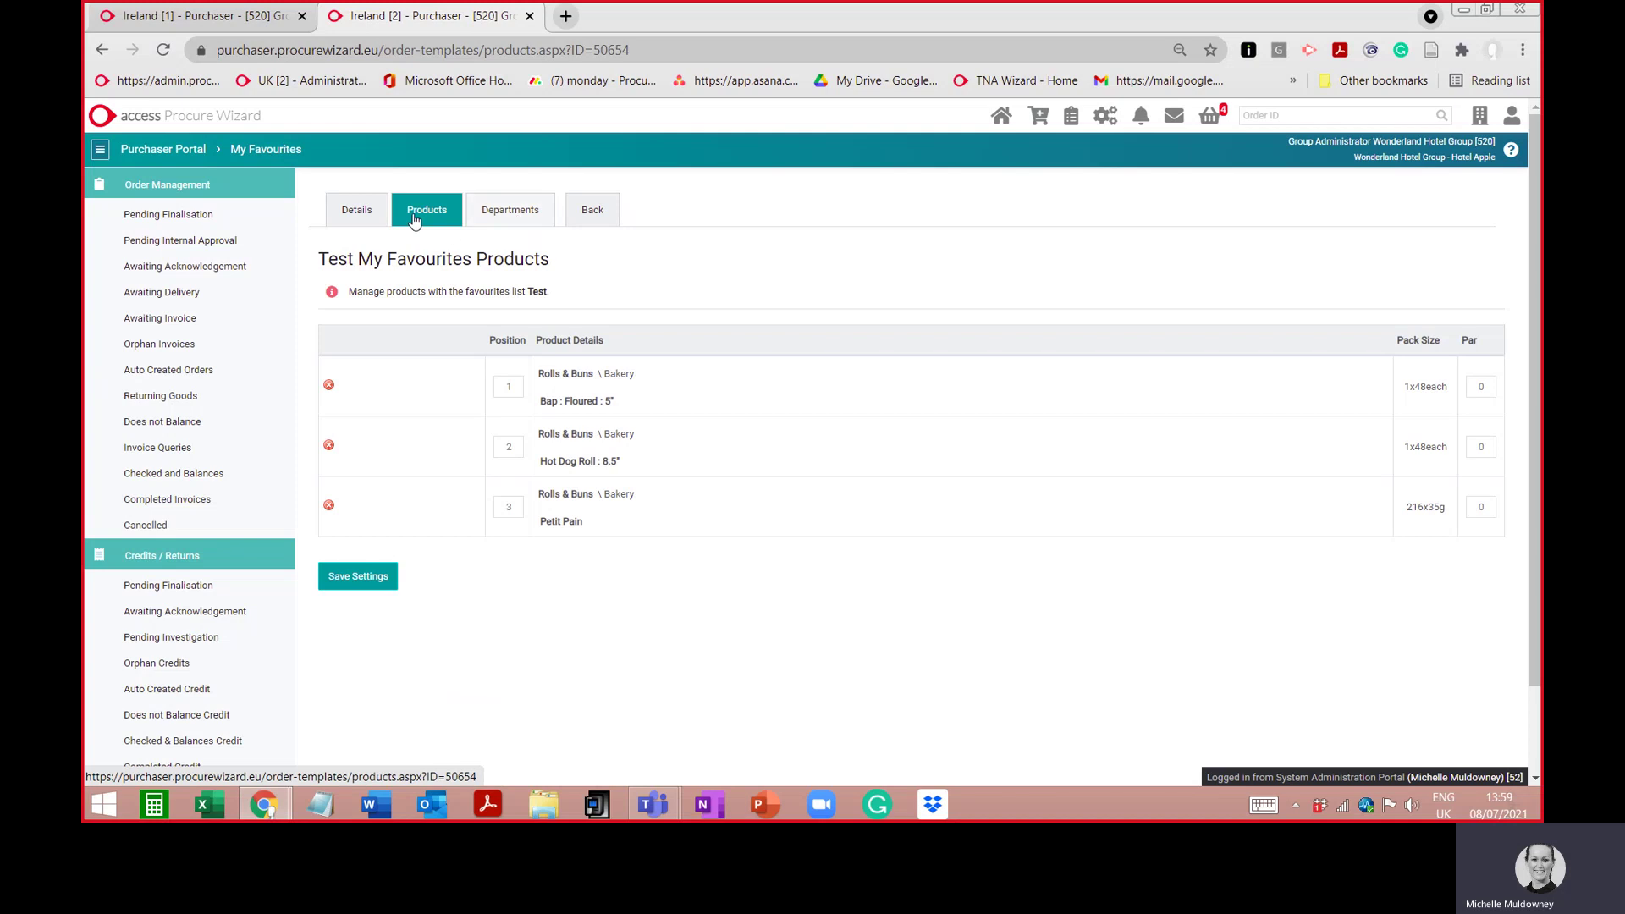
pyautogui.click(356, 212)
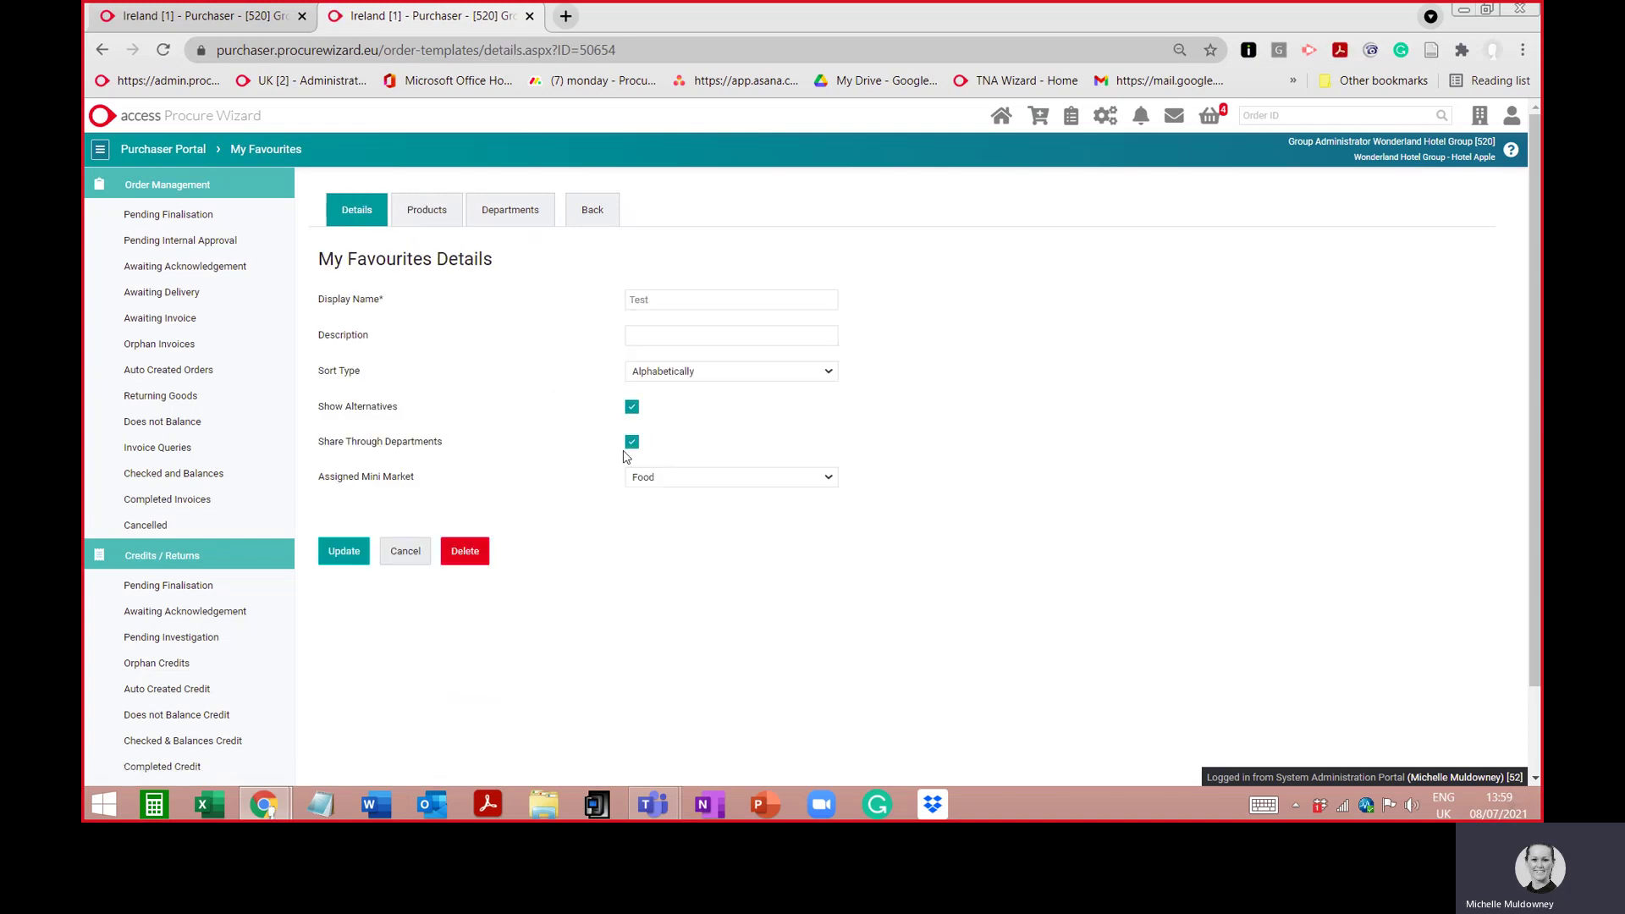
# Step: Attach the Kitchen department of Hotel Apple to the Test favourites list and return to the list's details
pyautogui.click(501, 217)
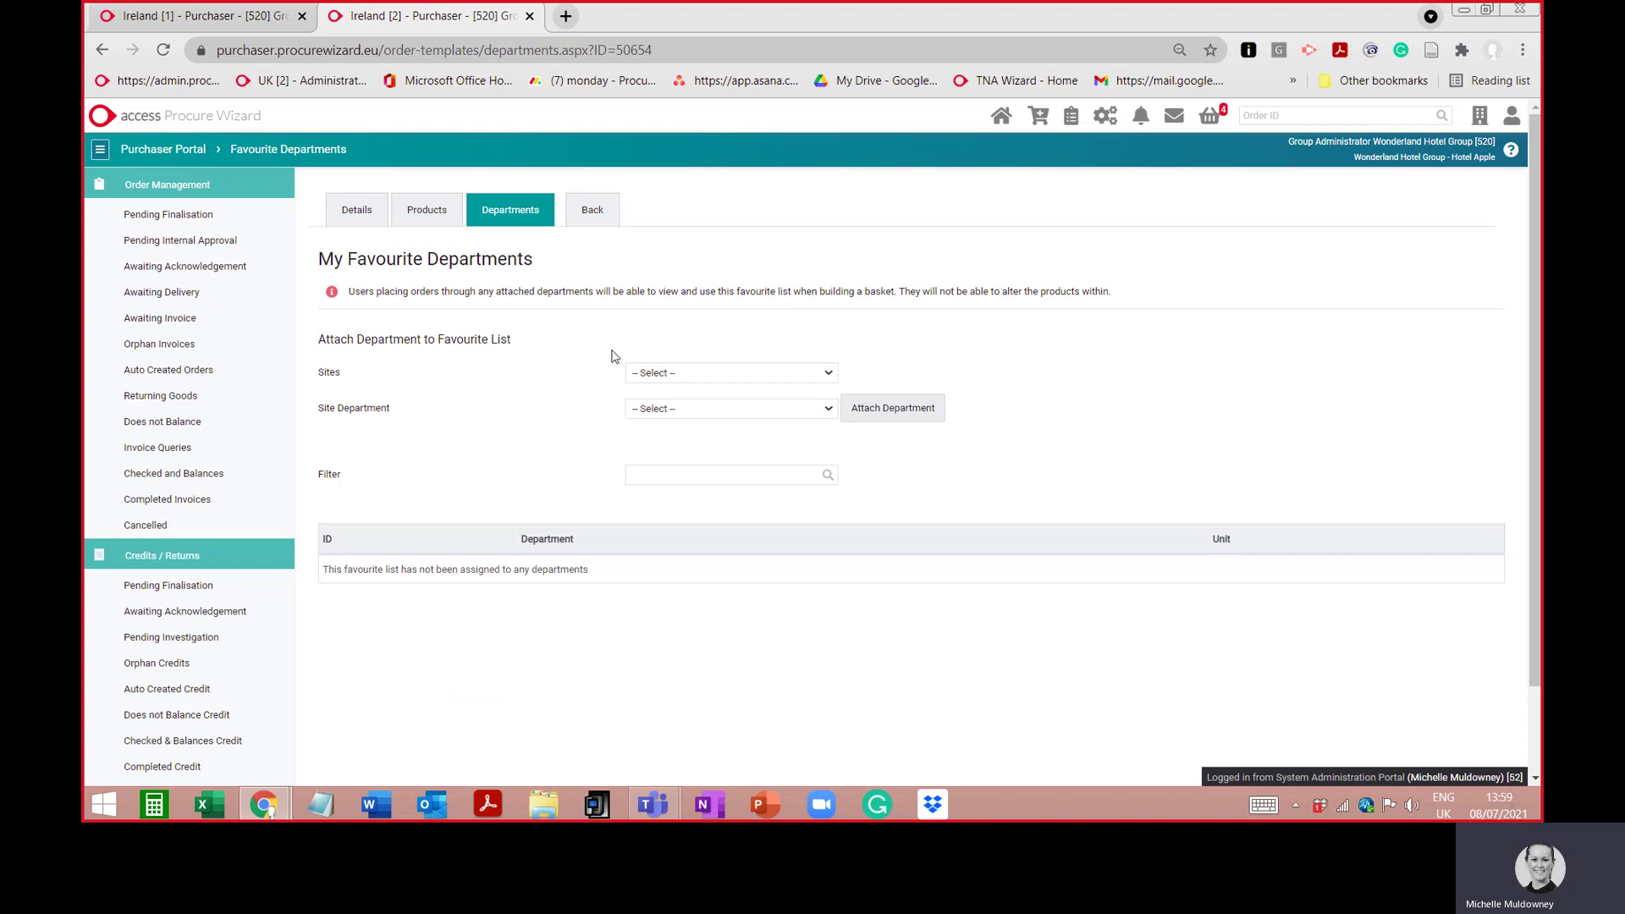
pyautogui.click(657, 375)
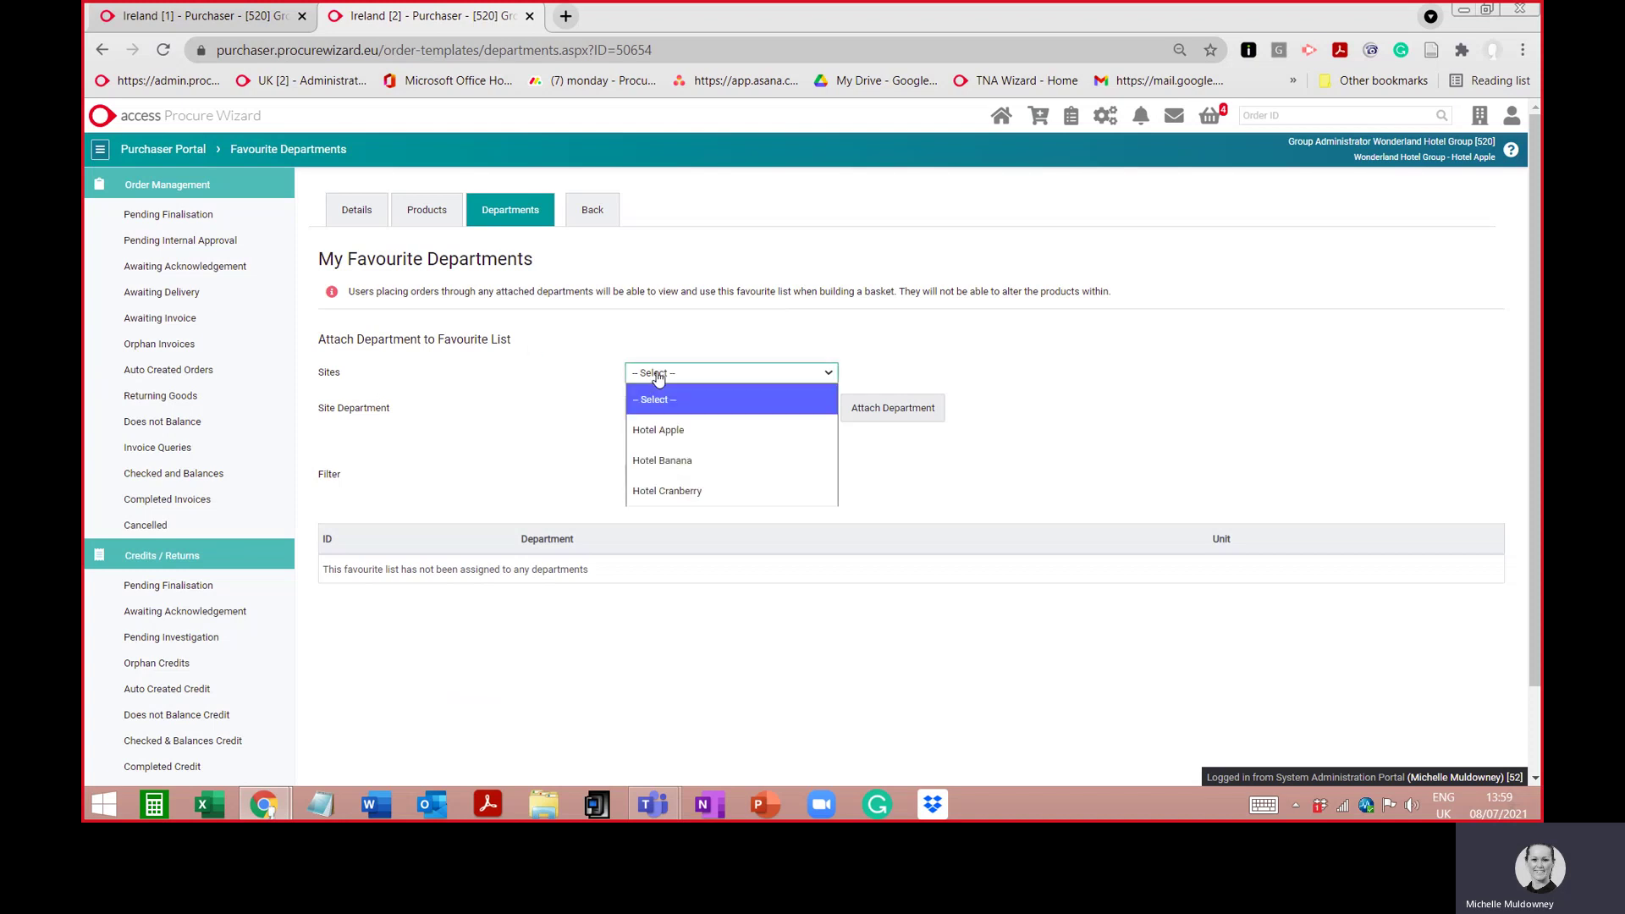
pyautogui.click(677, 429)
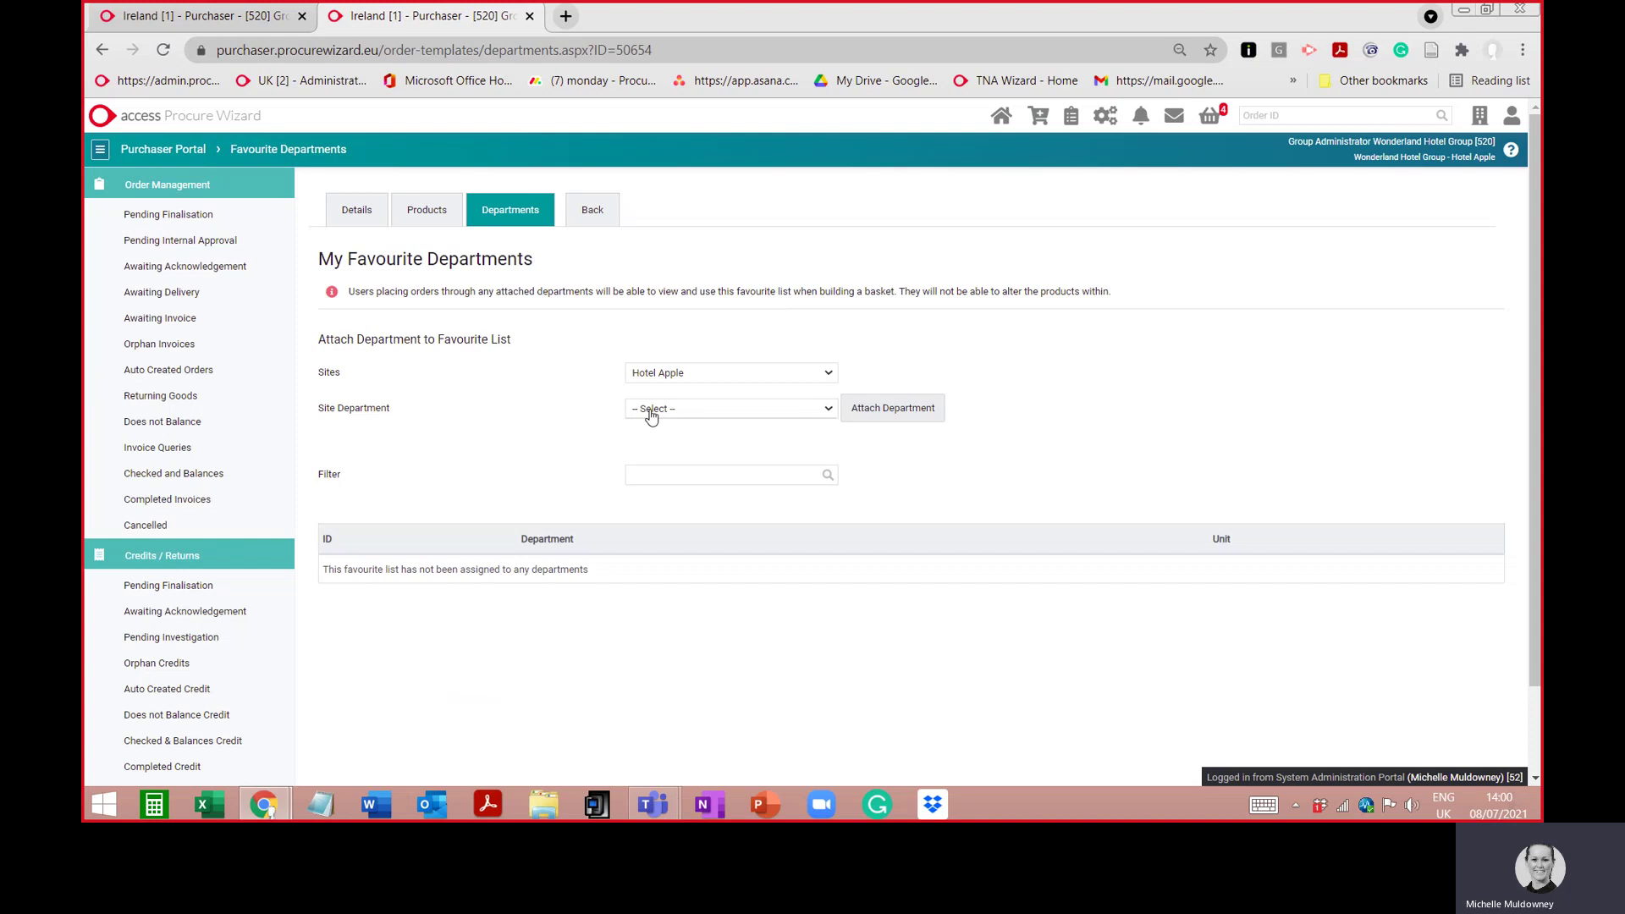
pyautogui.click(651, 414)
pyautogui.click(654, 495)
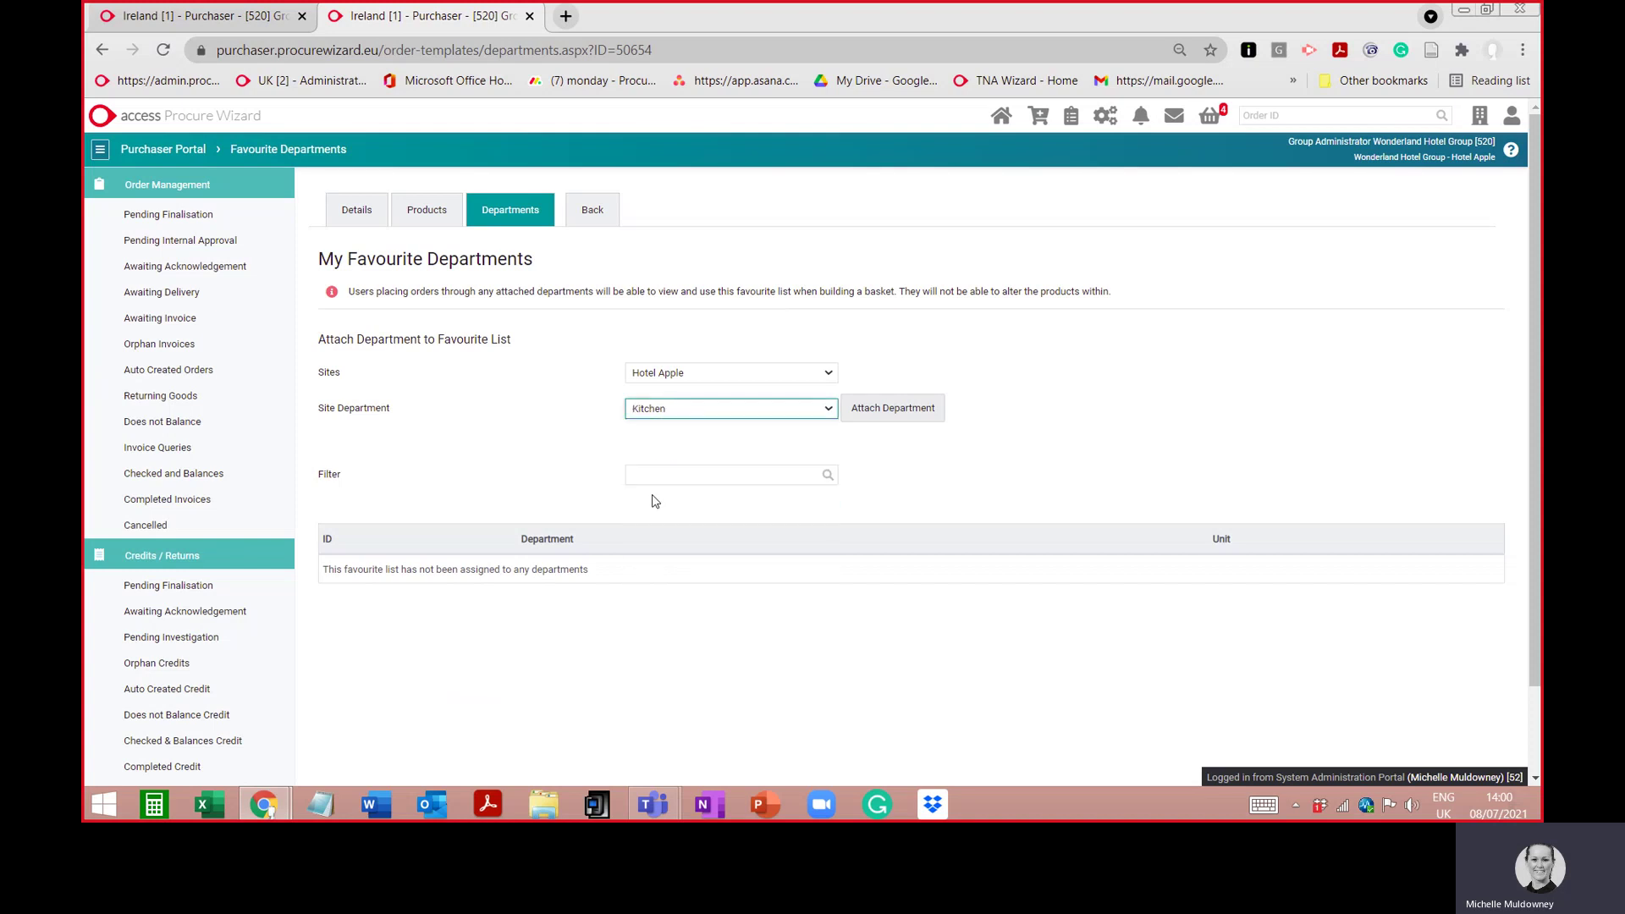
pyautogui.click(874, 413)
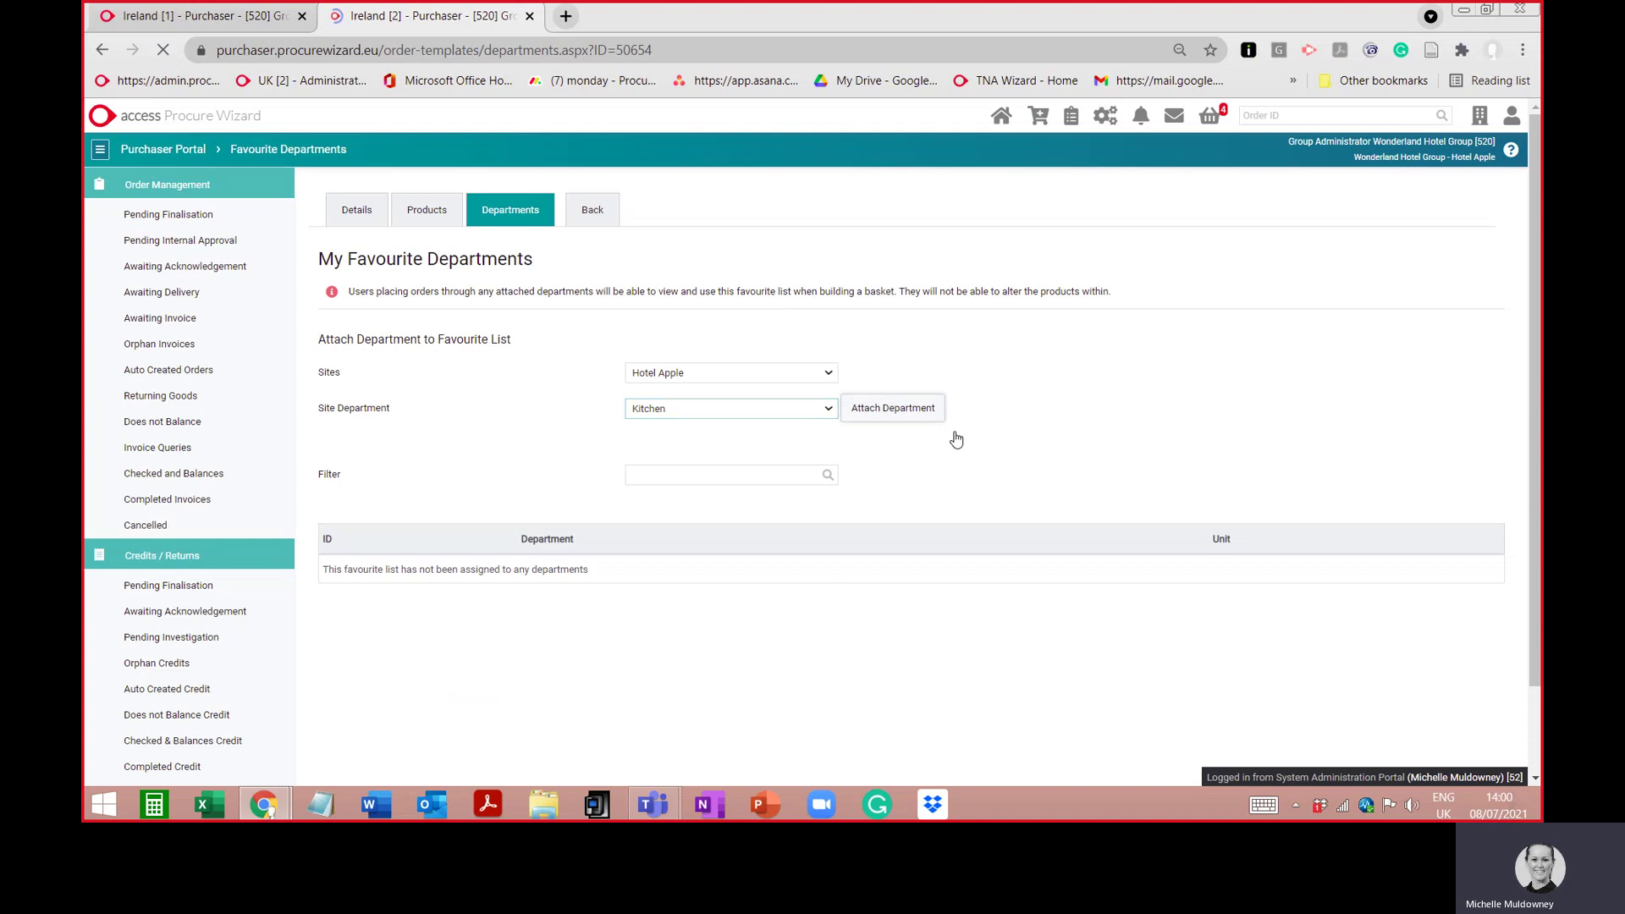
pyautogui.scroll(-2, 661, 516)
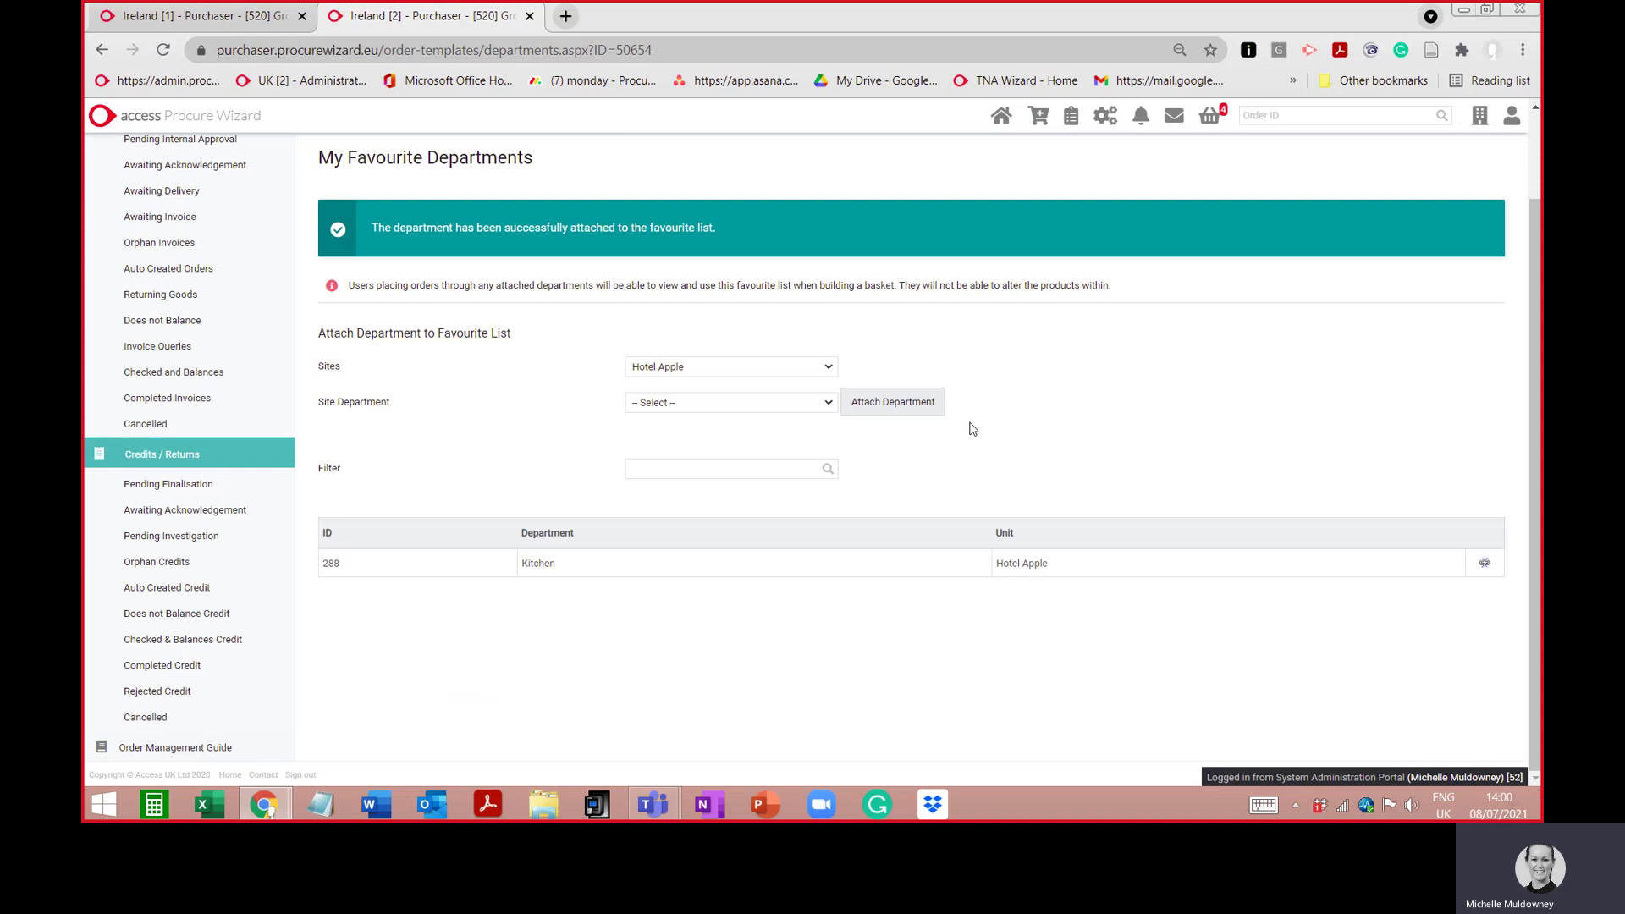
pyautogui.scroll(2, 972, 429)
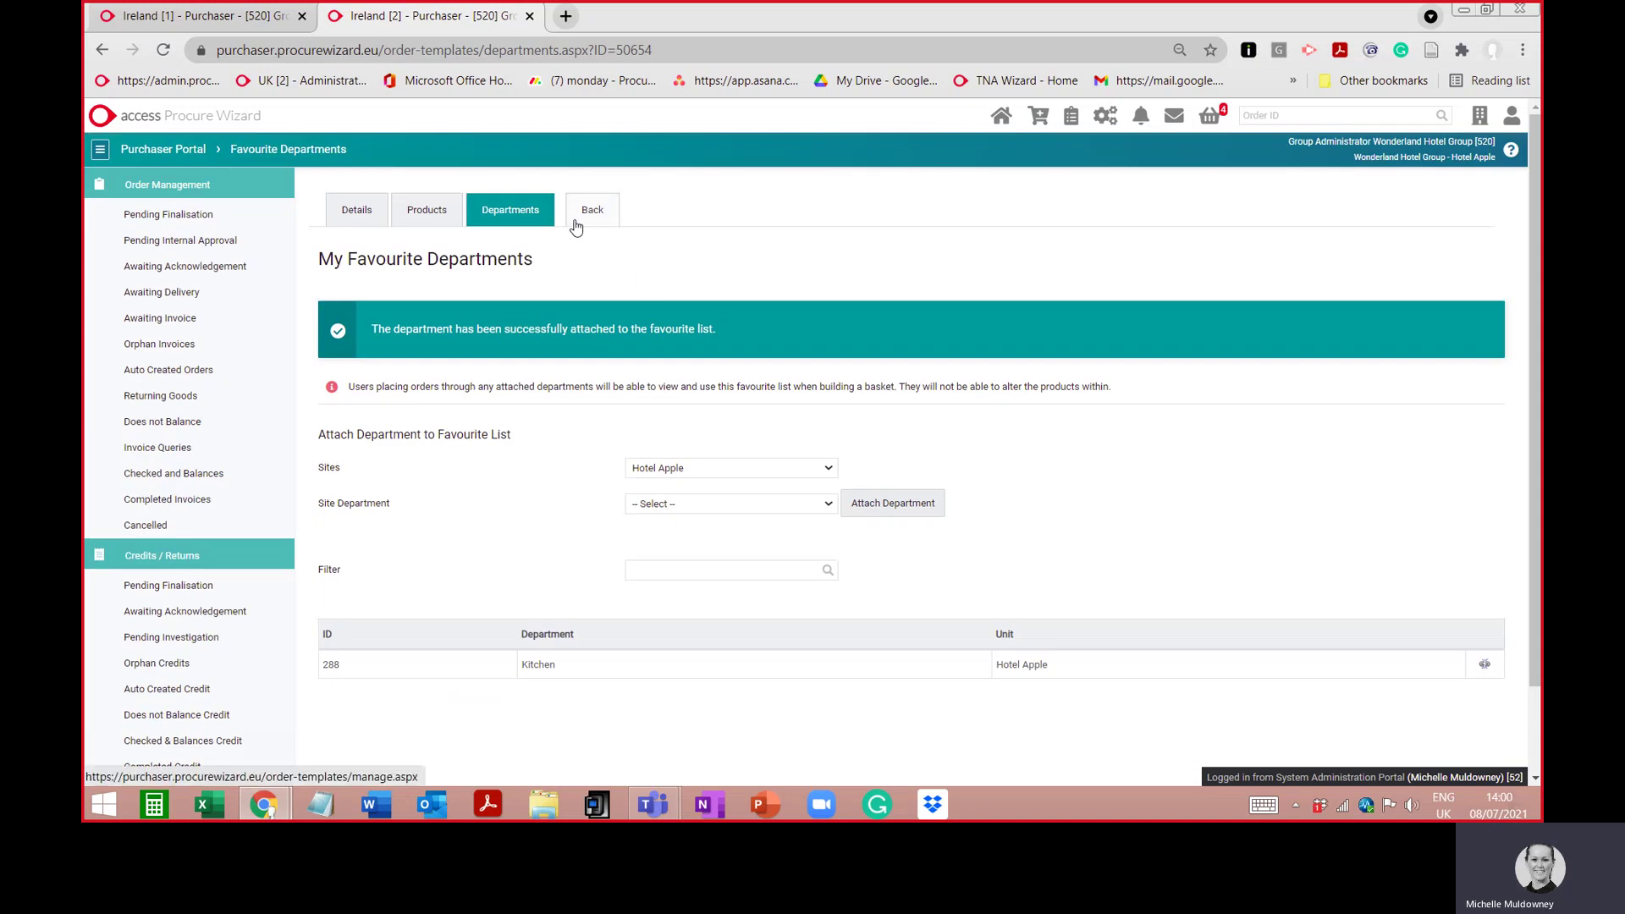
pyautogui.click(359, 211)
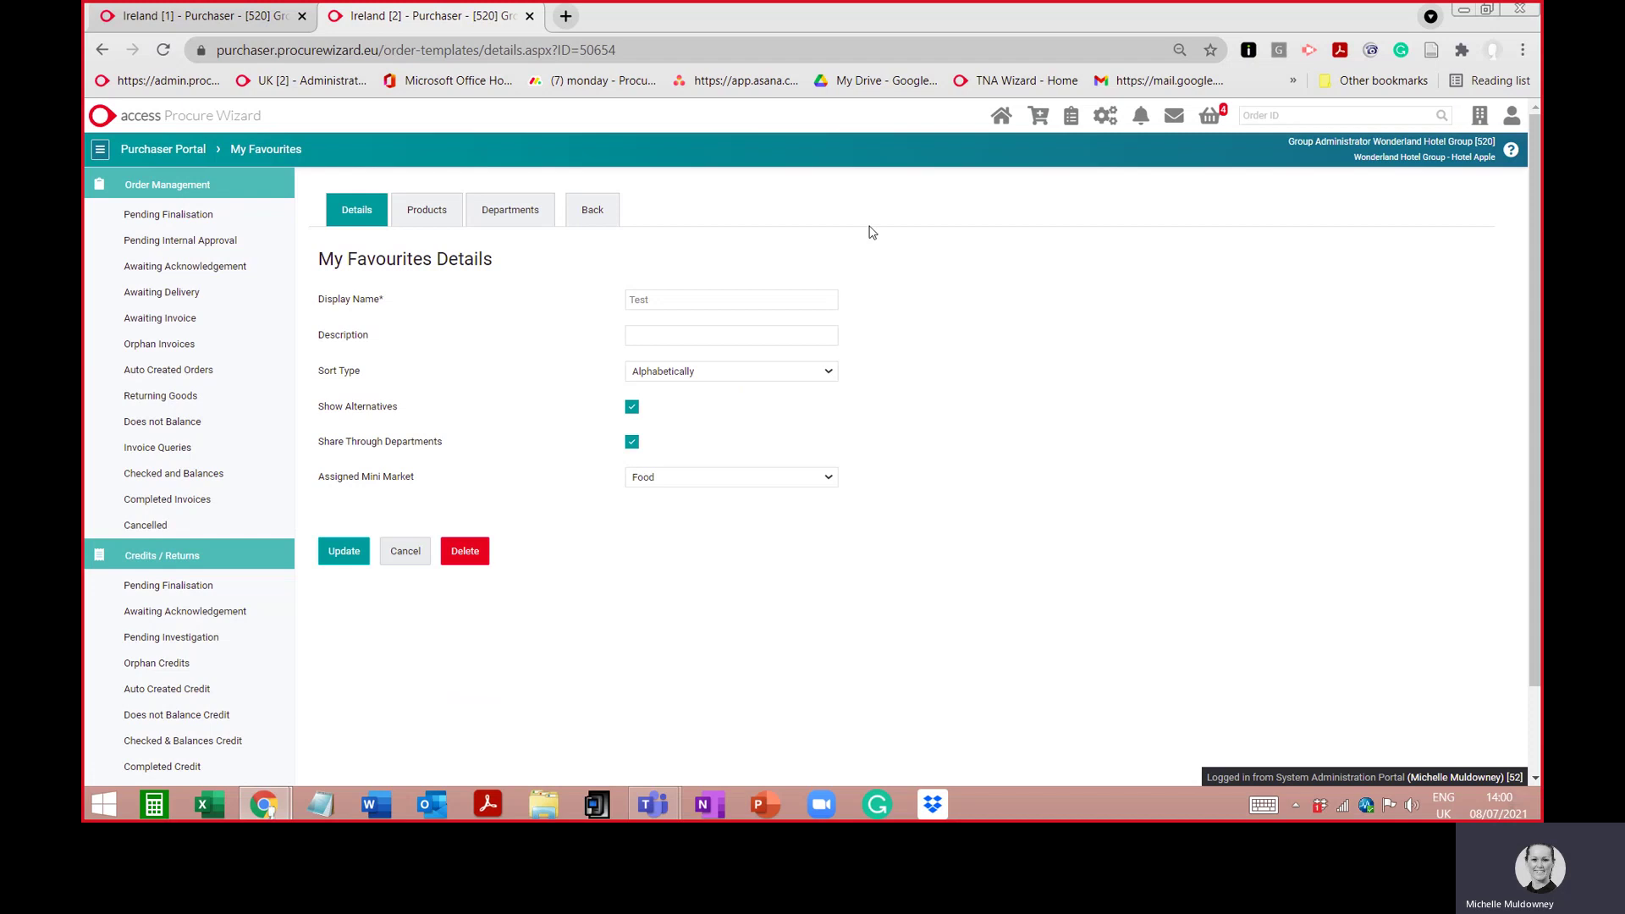
# Step: Open the details of the Group Administrator role from the roles in Organisation Administration
pyautogui.click(1107, 121)
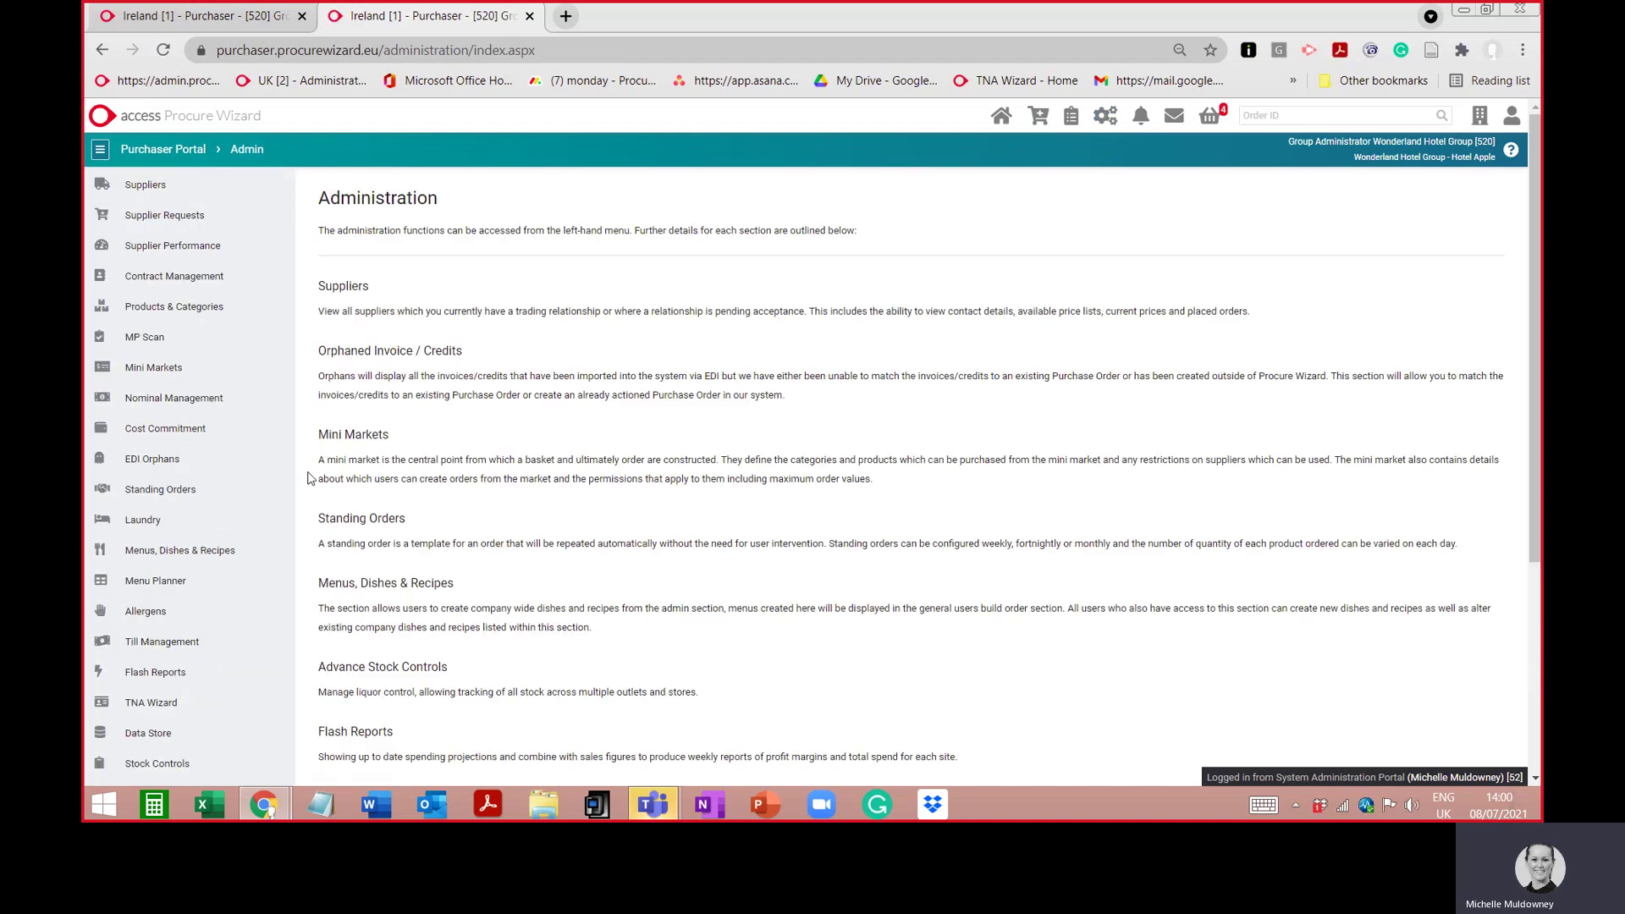
pyautogui.scroll(-4, 211, 534)
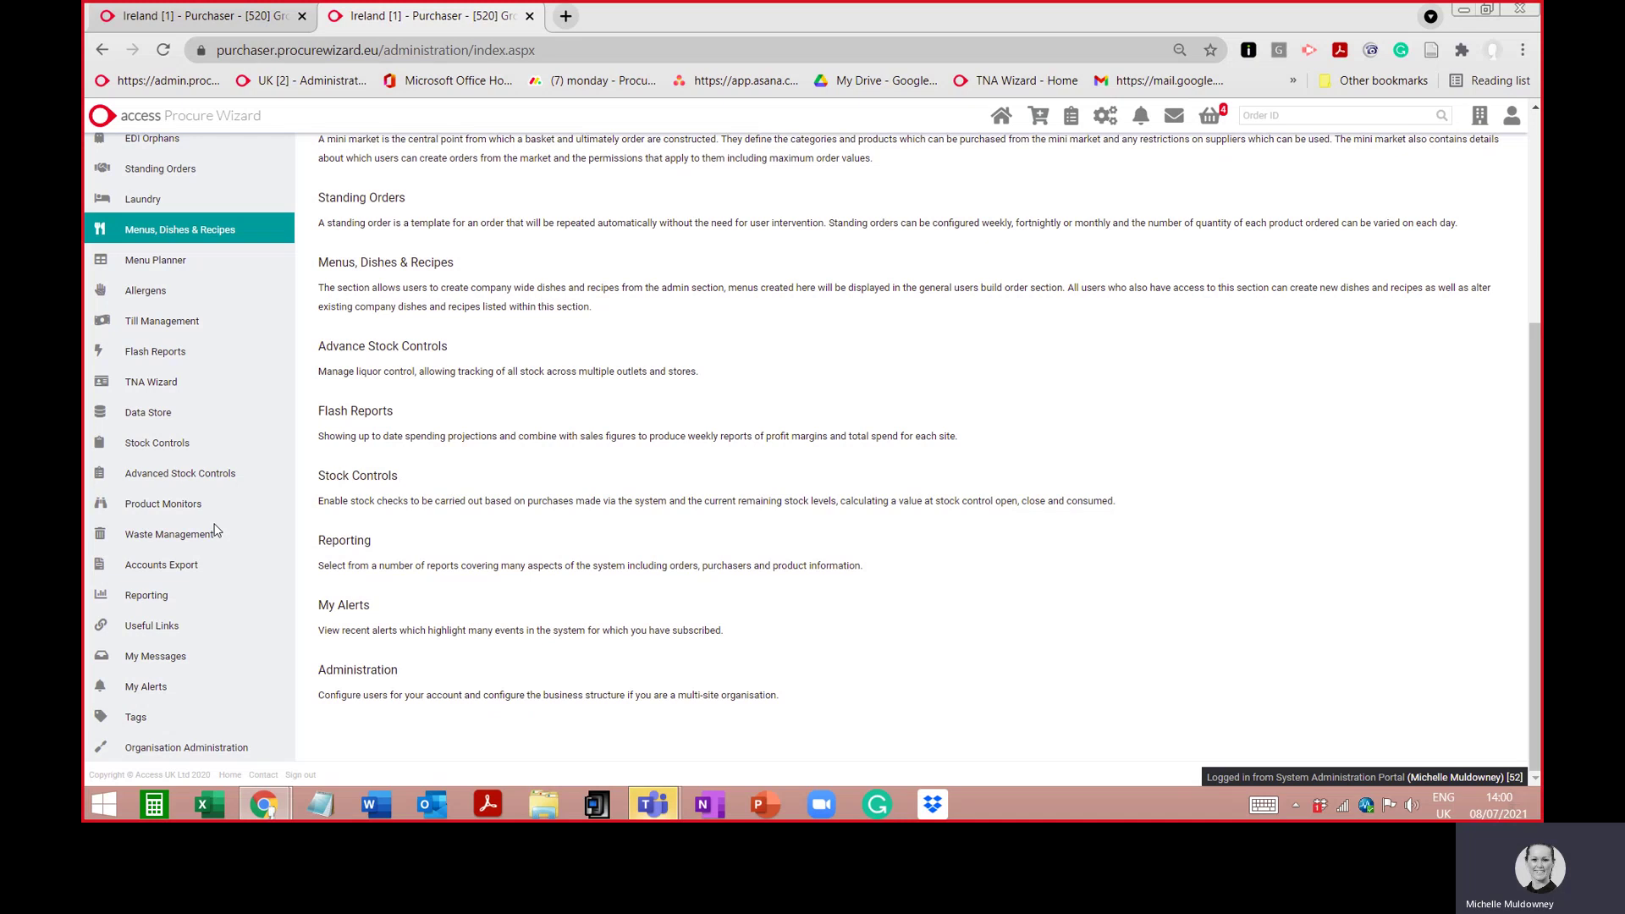
pyautogui.click(206, 745)
pyautogui.scroll(-4, 204, 703)
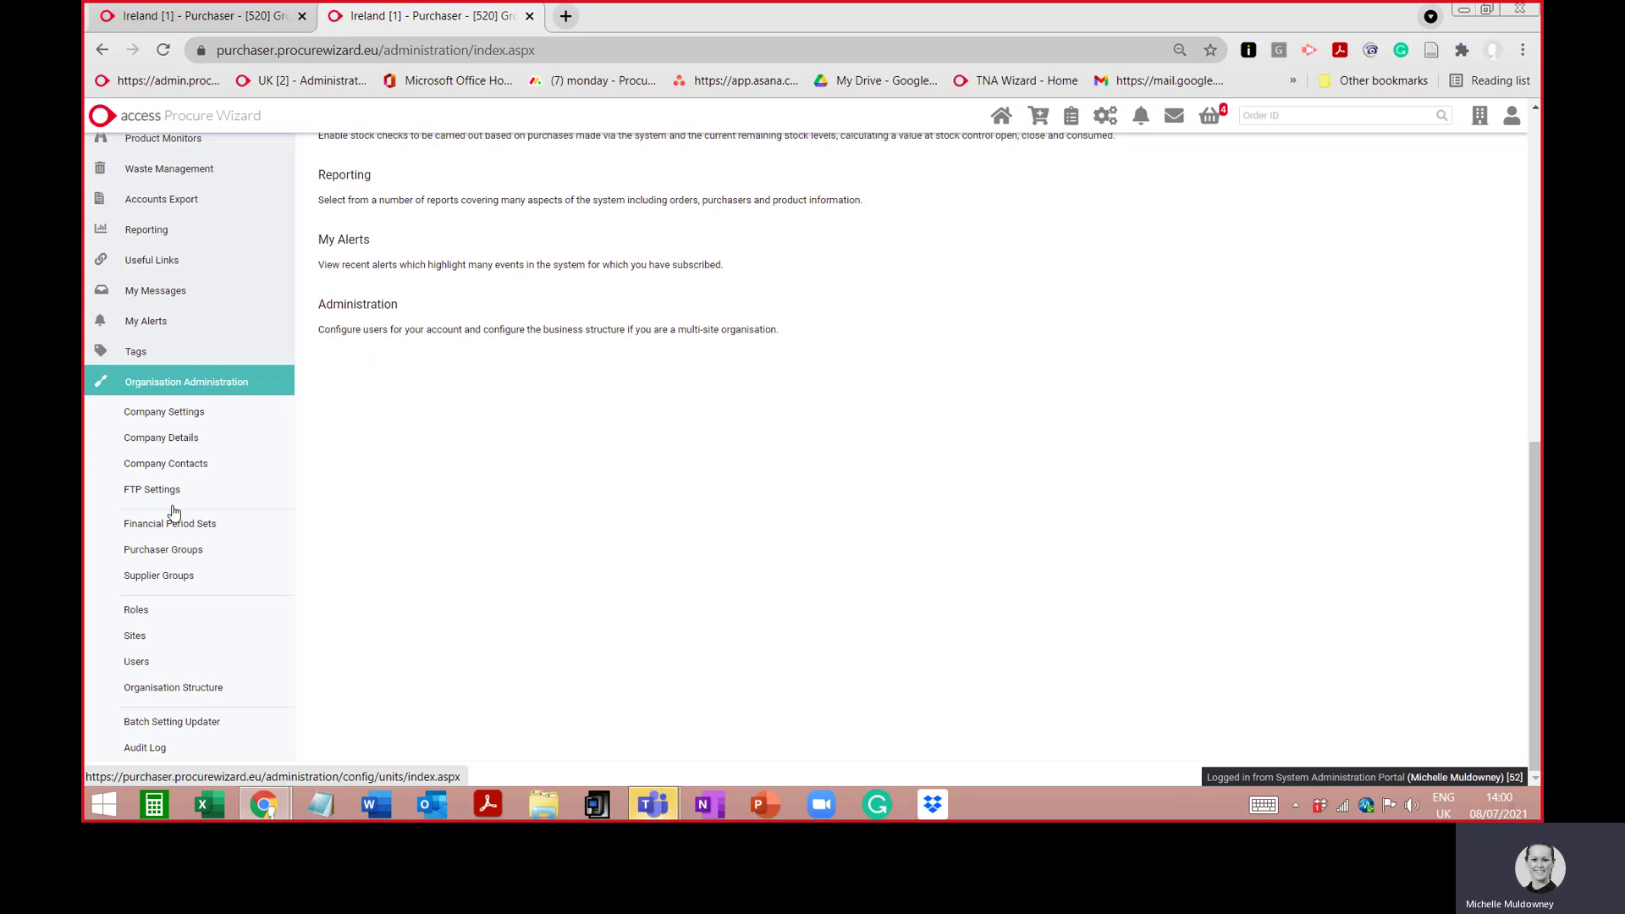
pyautogui.click(136, 610)
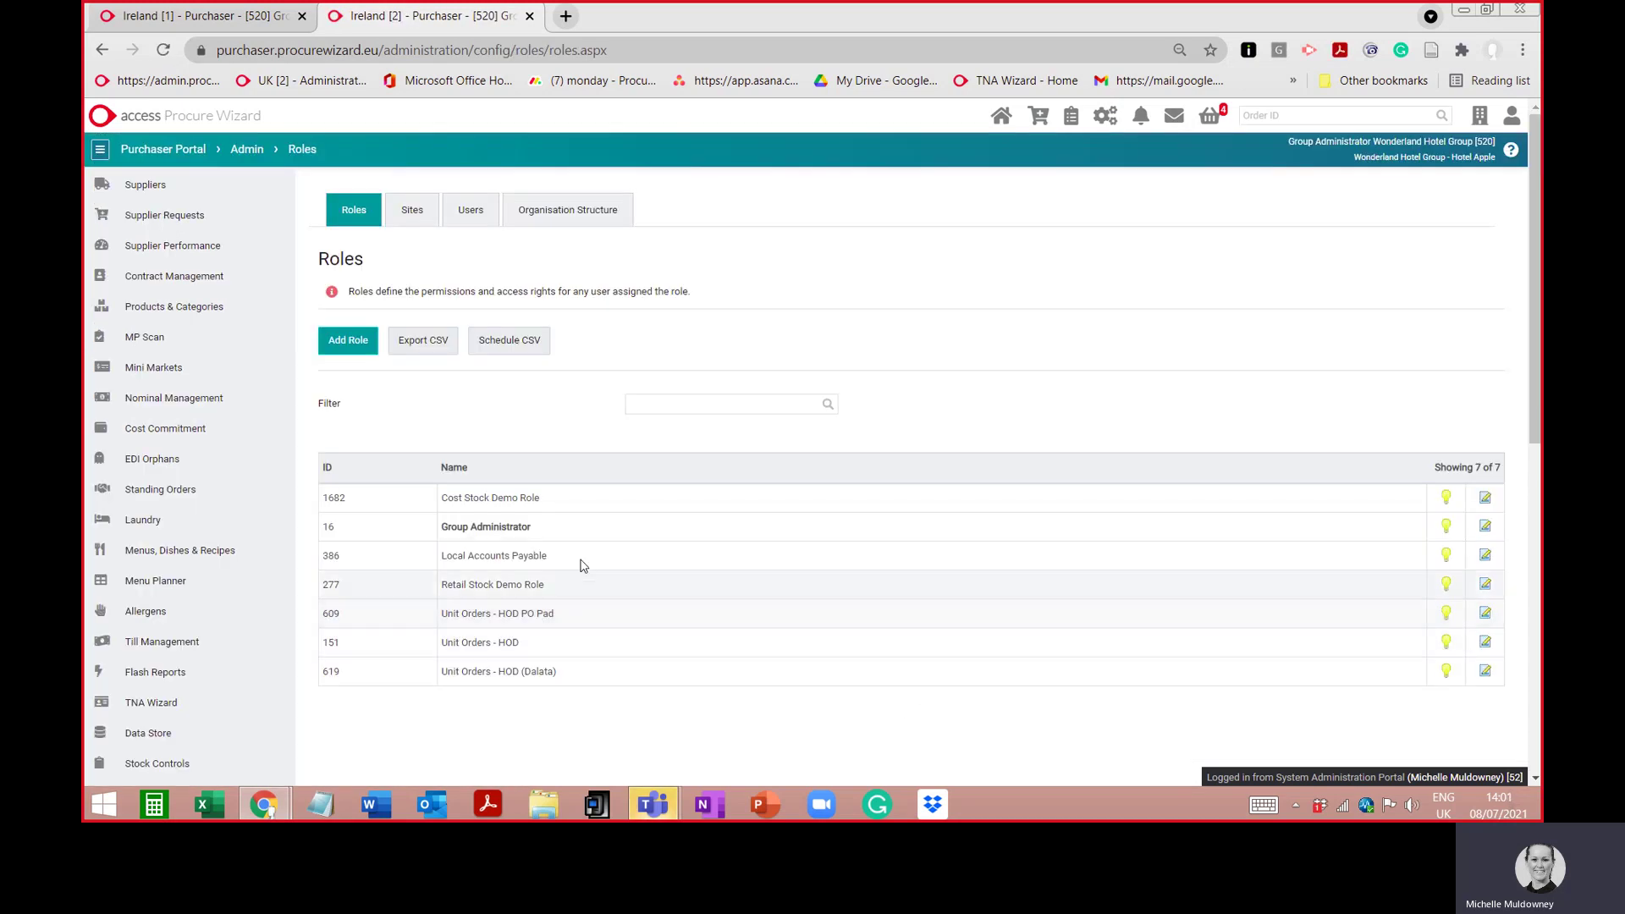
pyautogui.click(1485, 526)
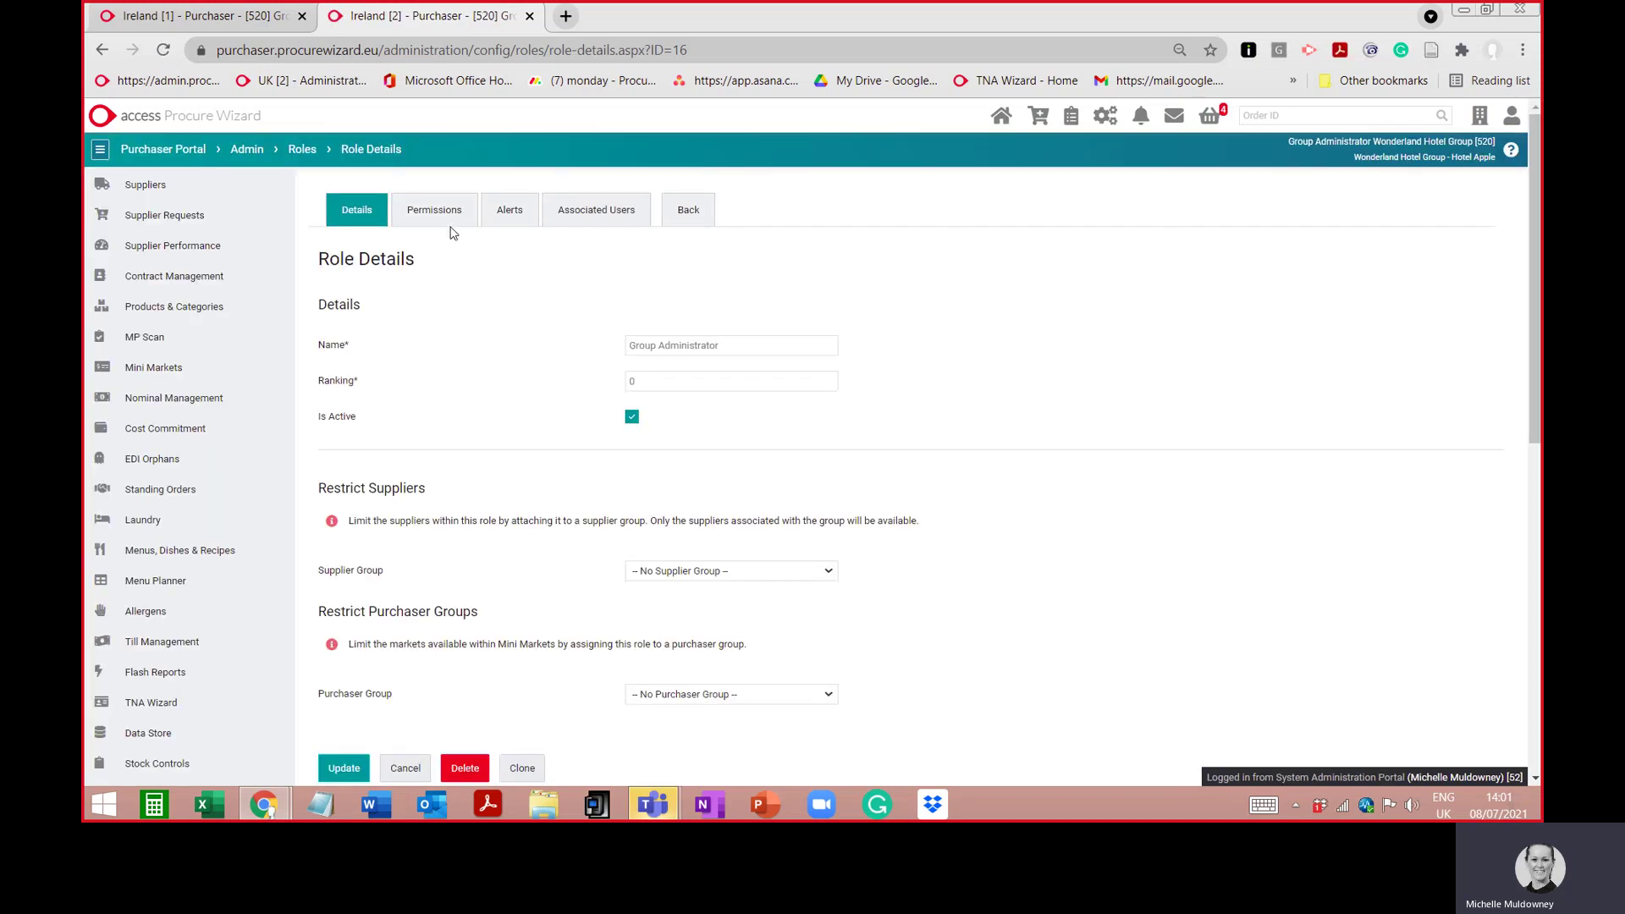
# Step: View the role's Order Management permissions and locate the Can Share Favourites Through Departments option
pyautogui.click(447, 221)
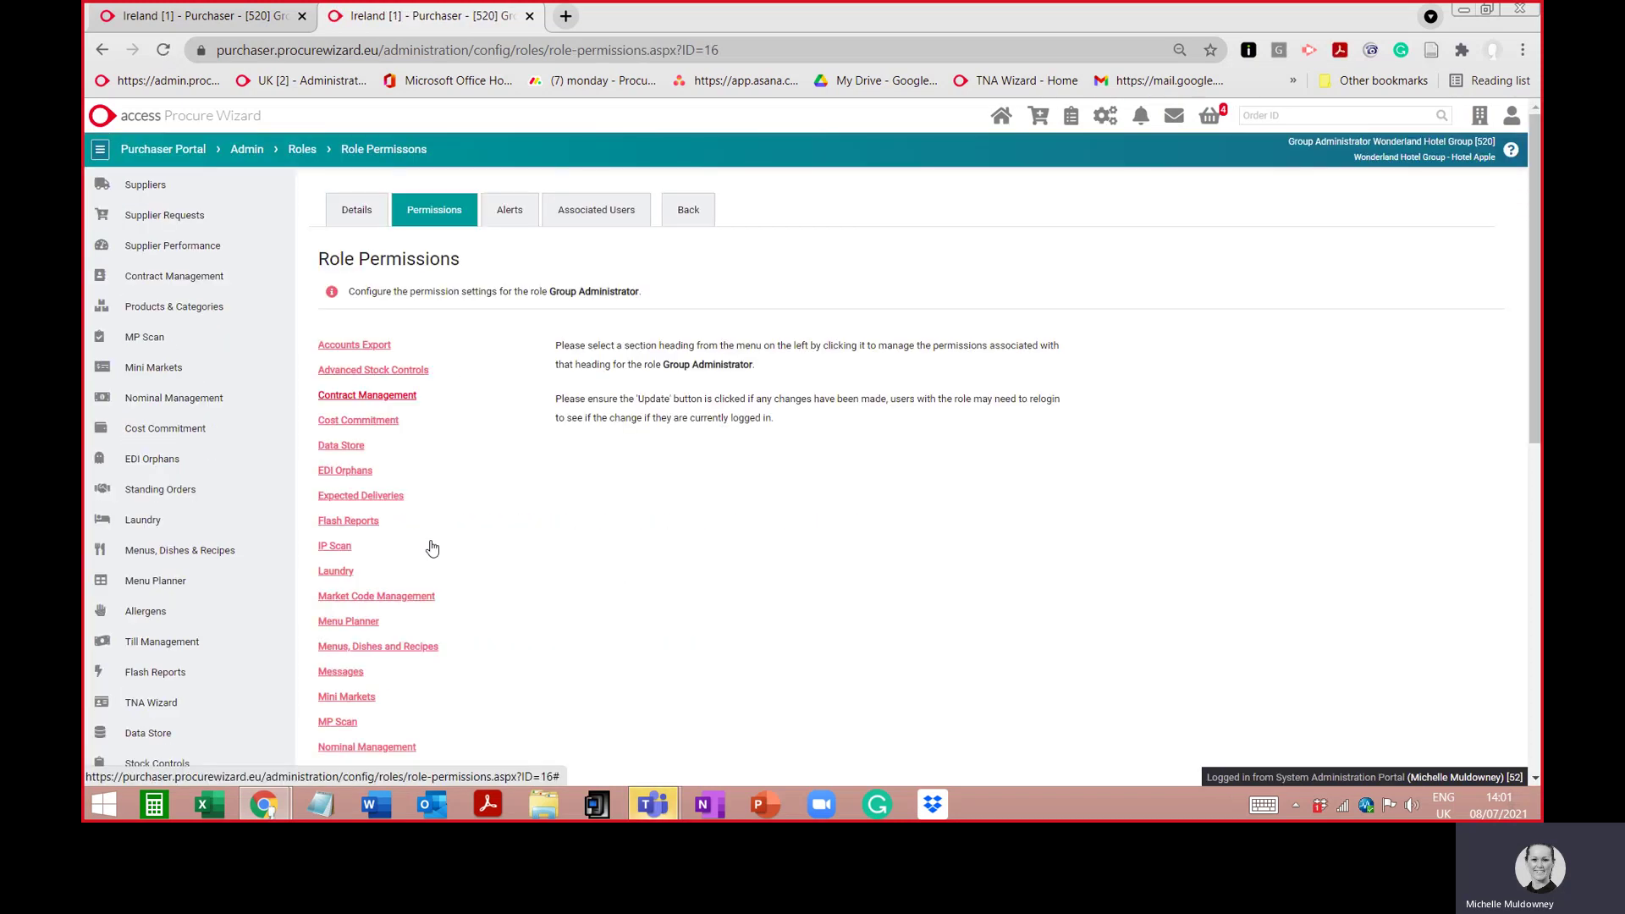
pyautogui.scroll(-5, 428, 547)
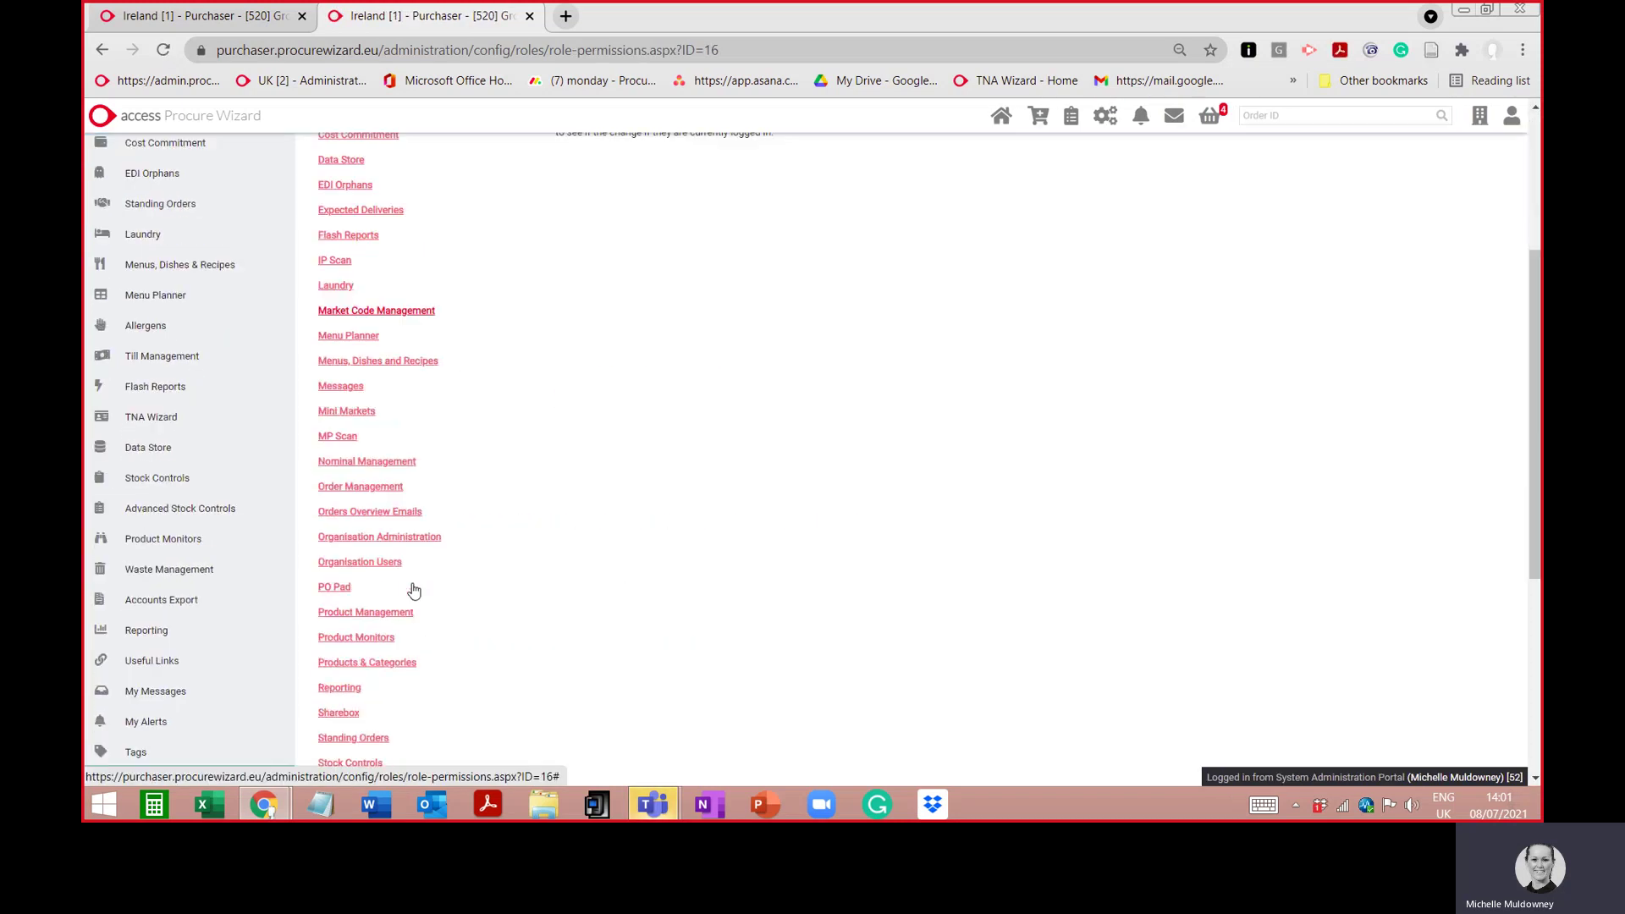
pyautogui.click(347, 488)
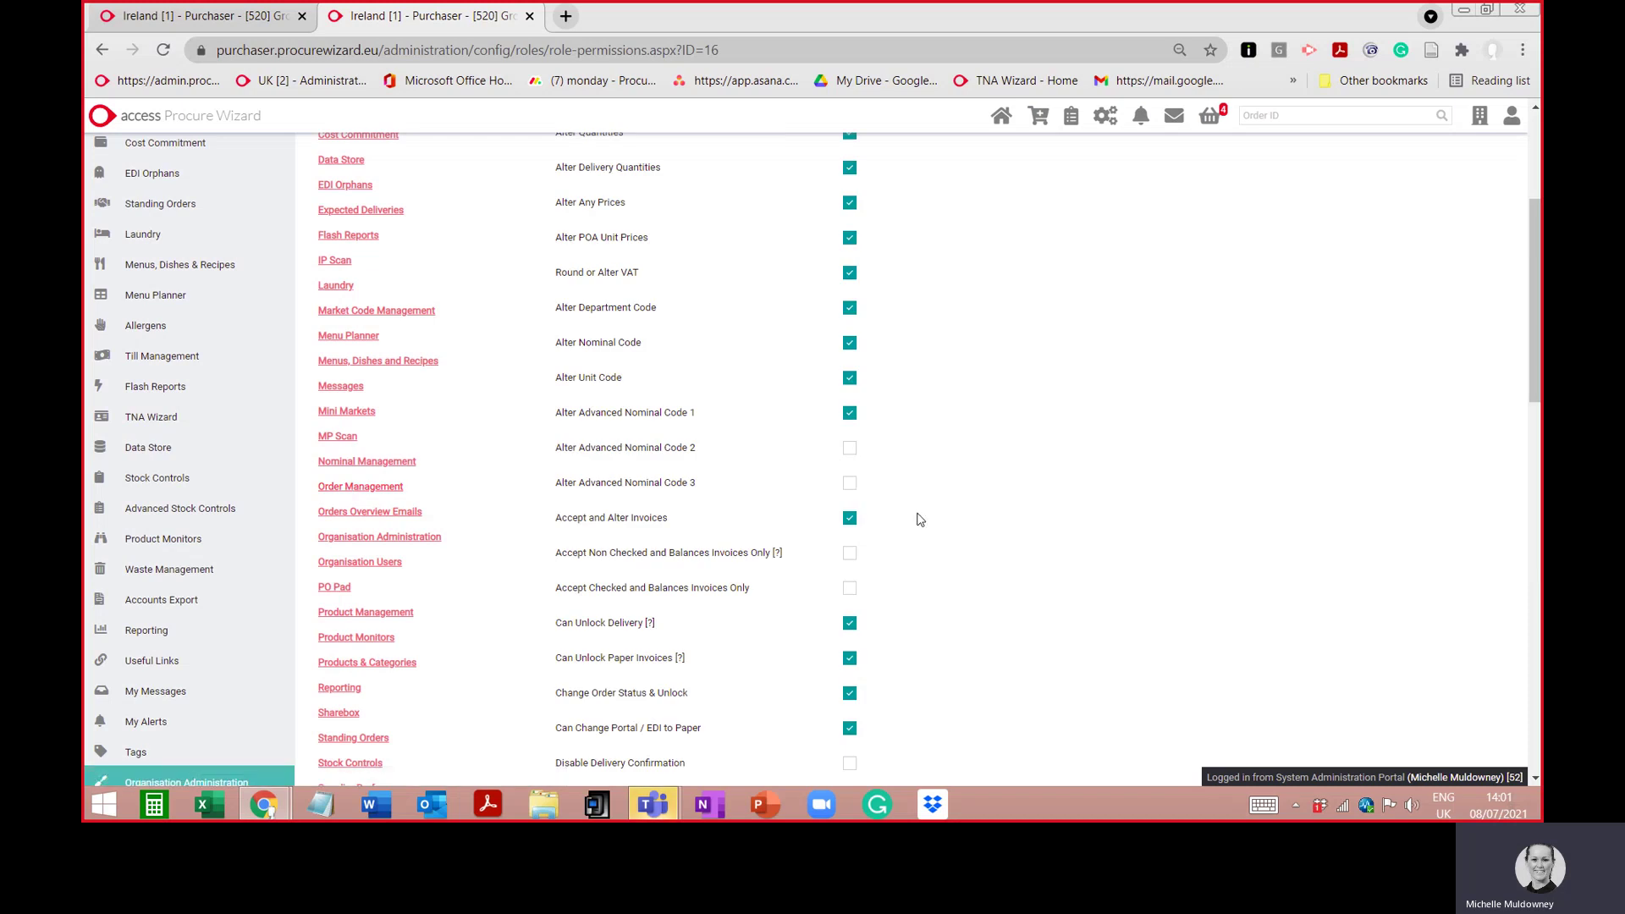
pyautogui.scroll(-5, 919, 518)
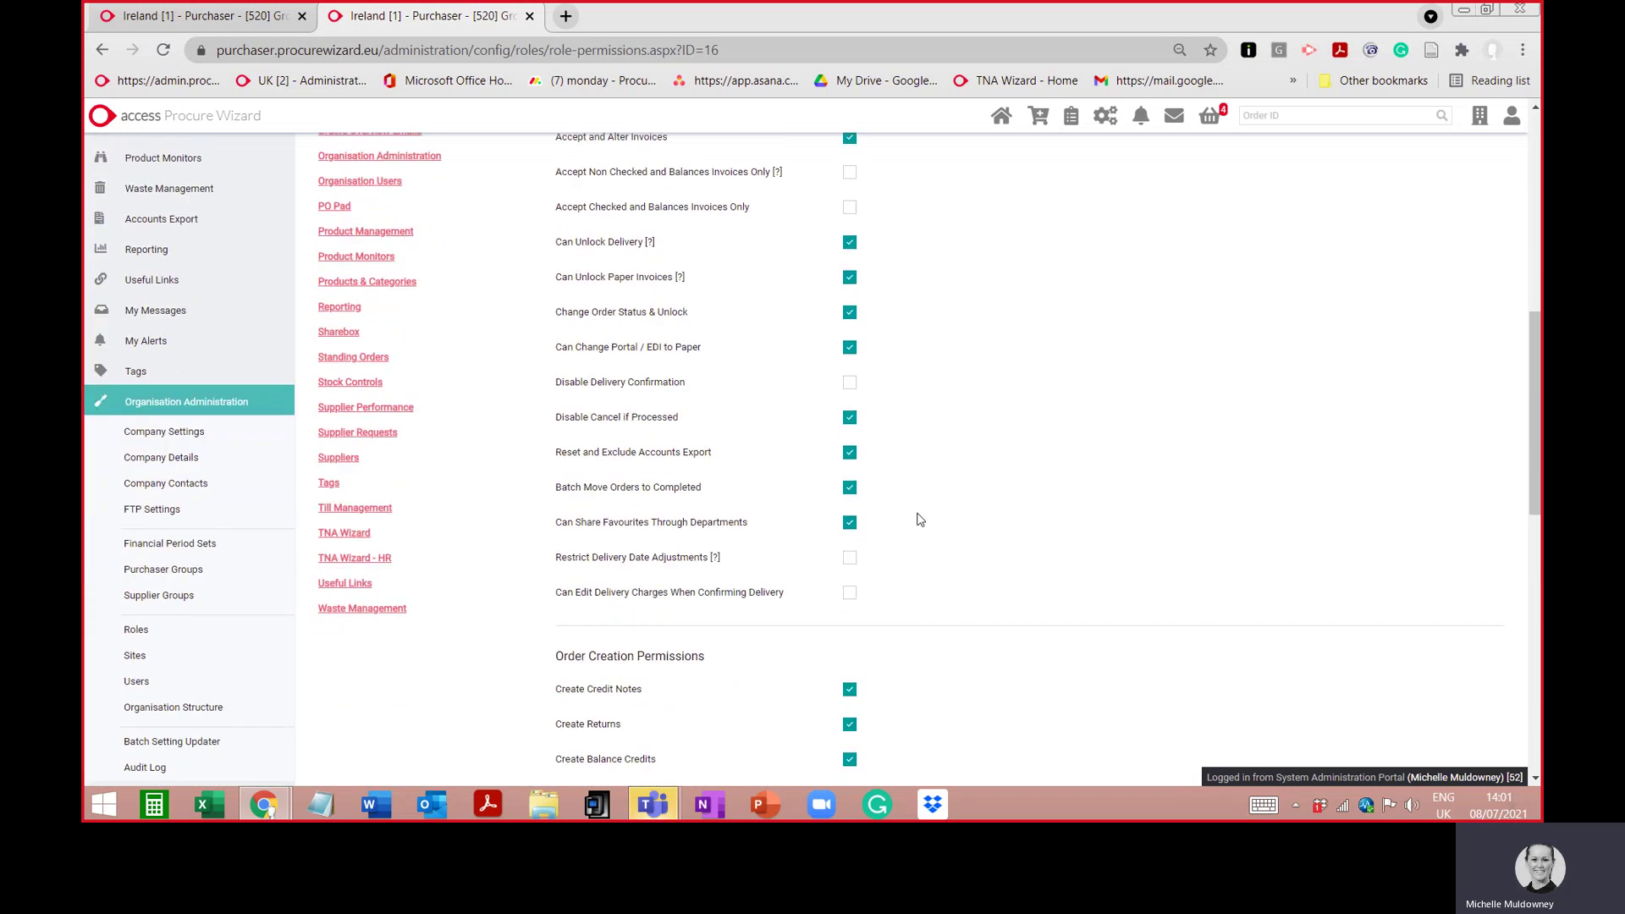
pyautogui.click(847, 489)
pyautogui.click(847, 496)
pyautogui.click(848, 525)
pyautogui.click(848, 525)
# Step: Switch to the browser tab showing the Test favourites and return to the portal home page to view the favourites options
pyautogui.click(204, 18)
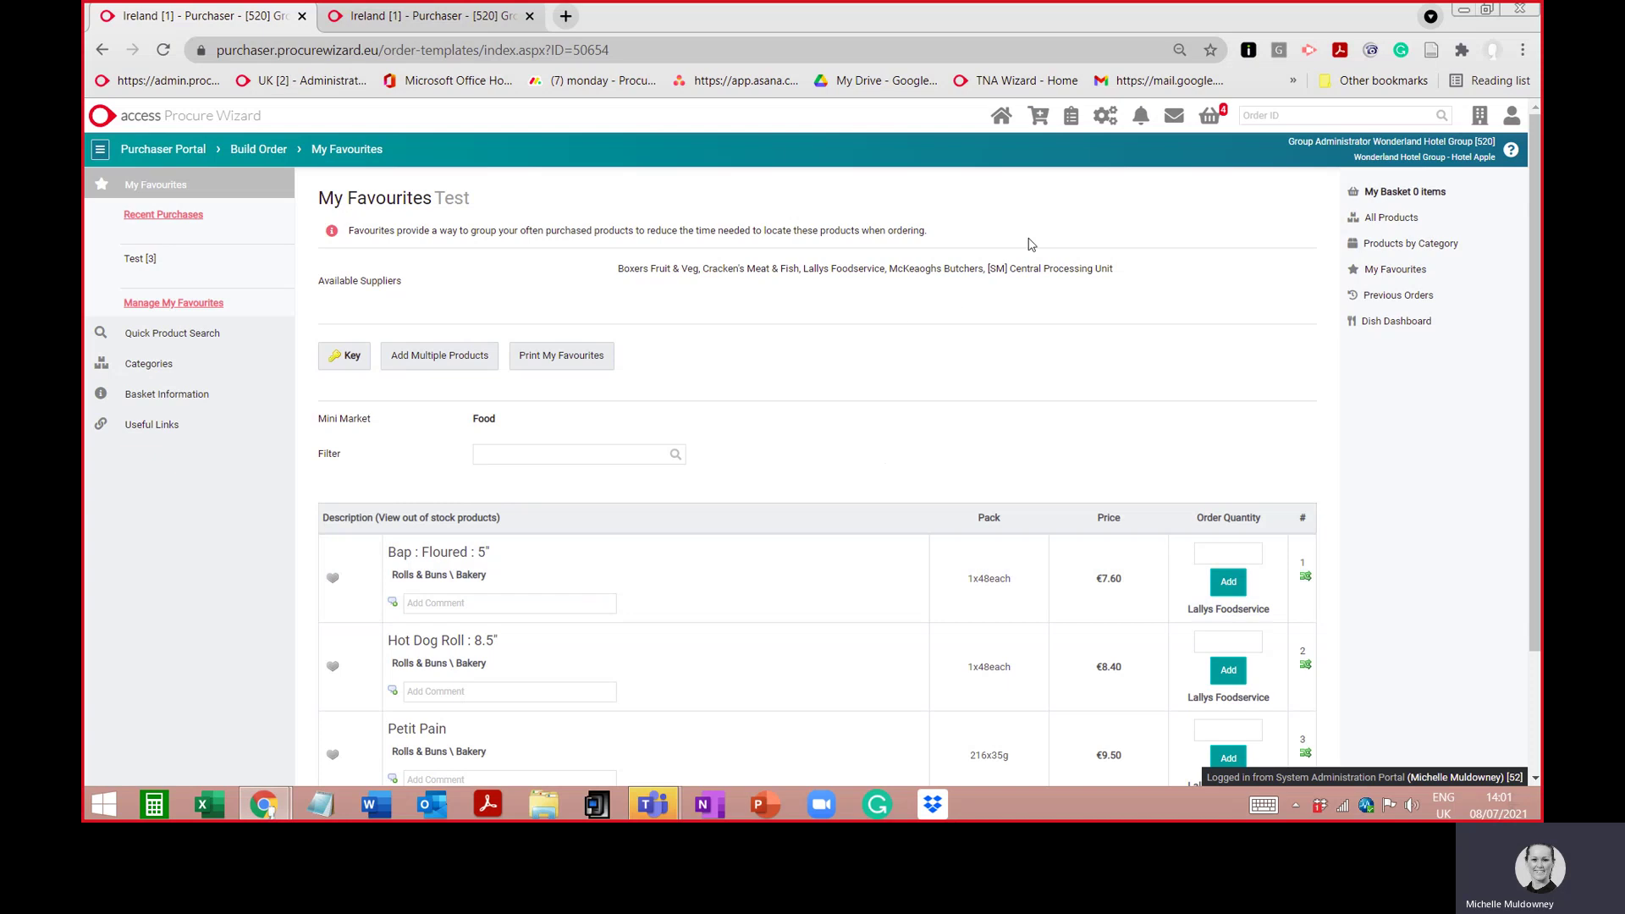
pyautogui.click(1002, 115)
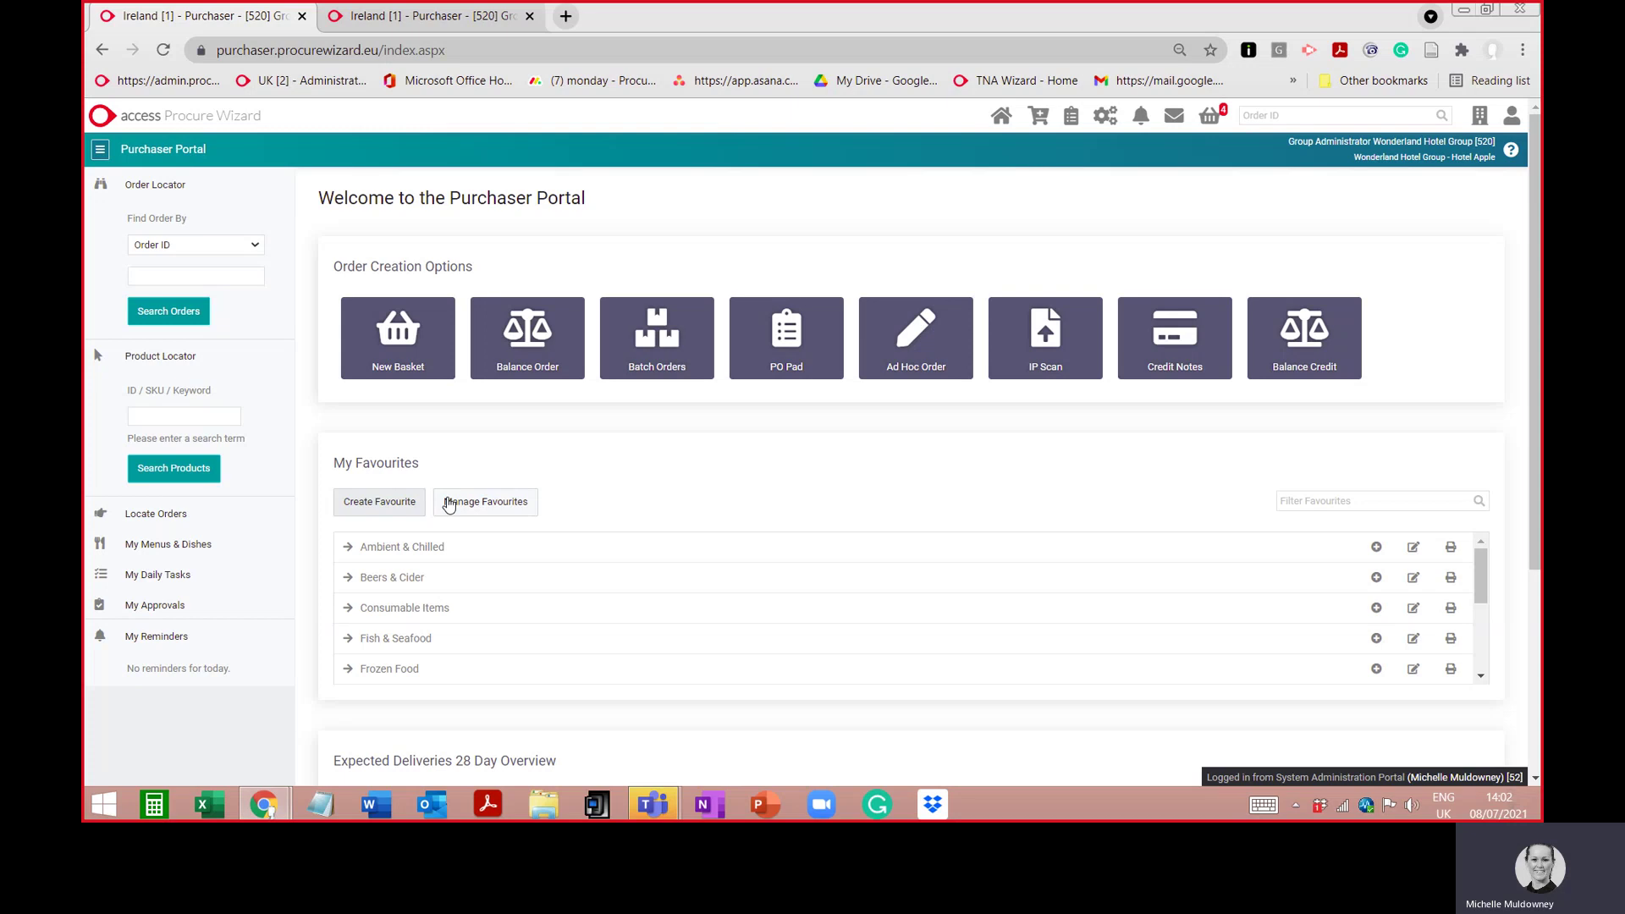
pyautogui.click(449, 505)
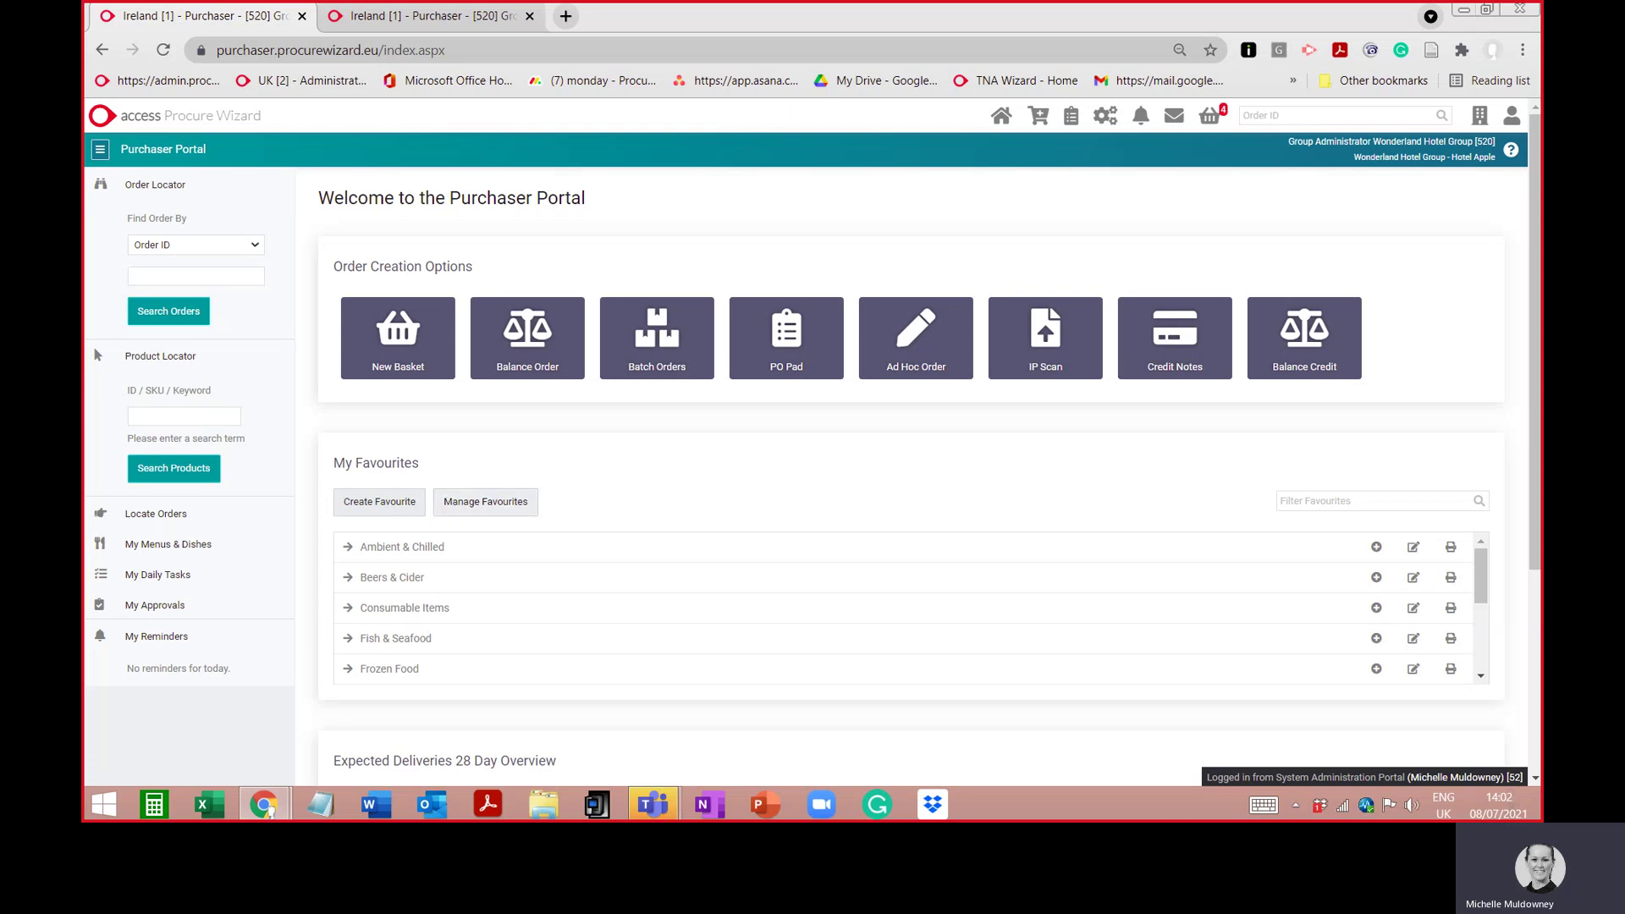